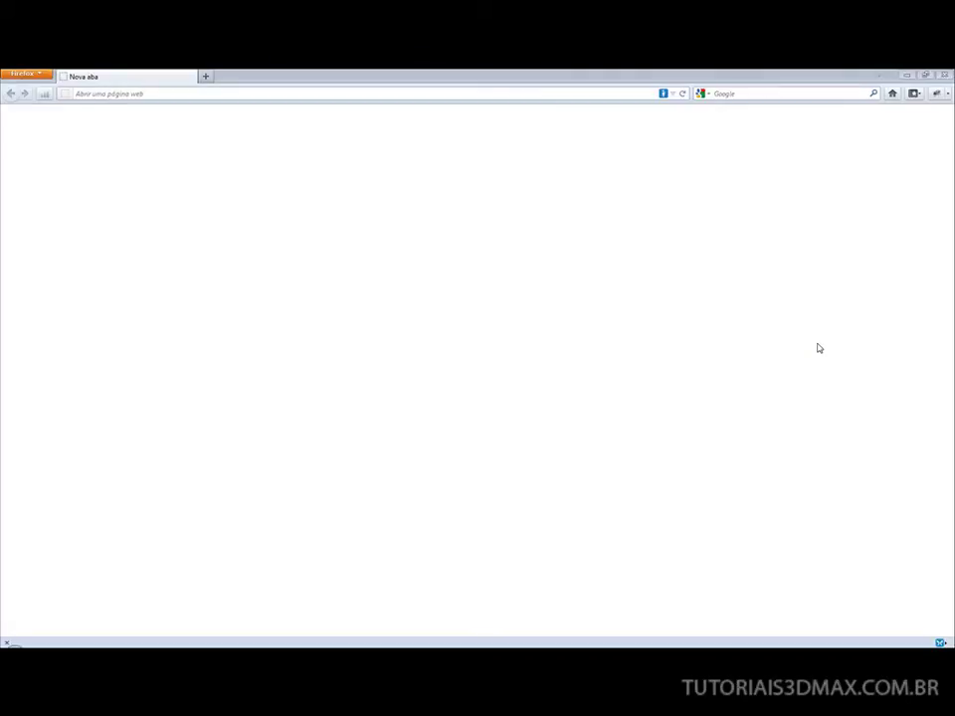
- Search Google for 'ovos' and switch to the Imagens results
left_click(573, 96)
type("ovos")
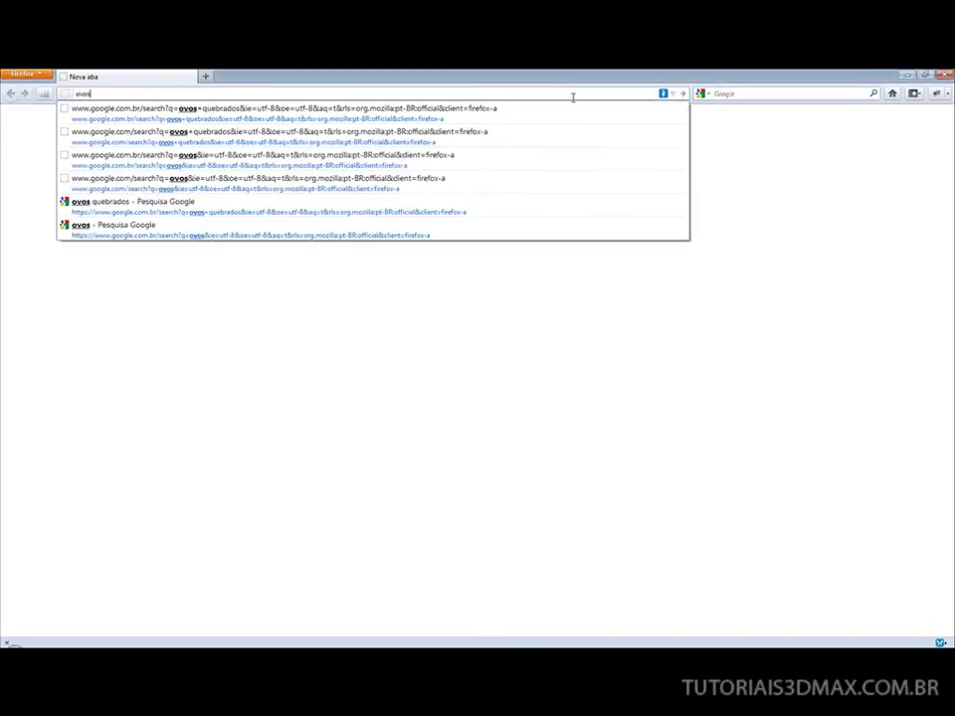
key("Return")
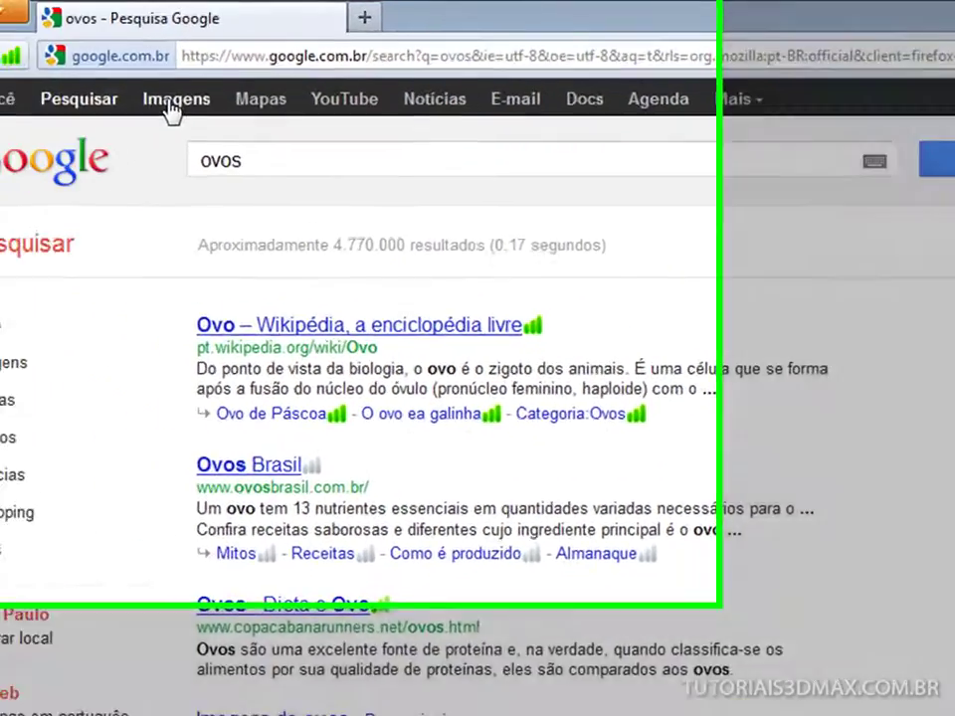
left_click(171, 107)
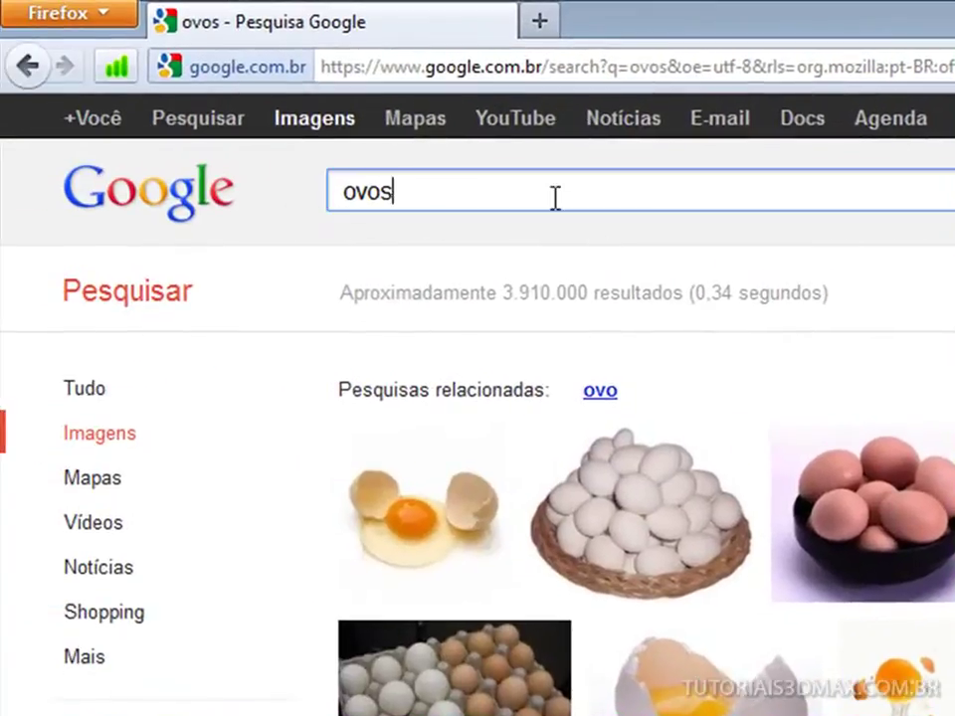
- Search images for 'ovos brancos', then change the query to 'ovos quebrados'
type("brancos")
key("Return")
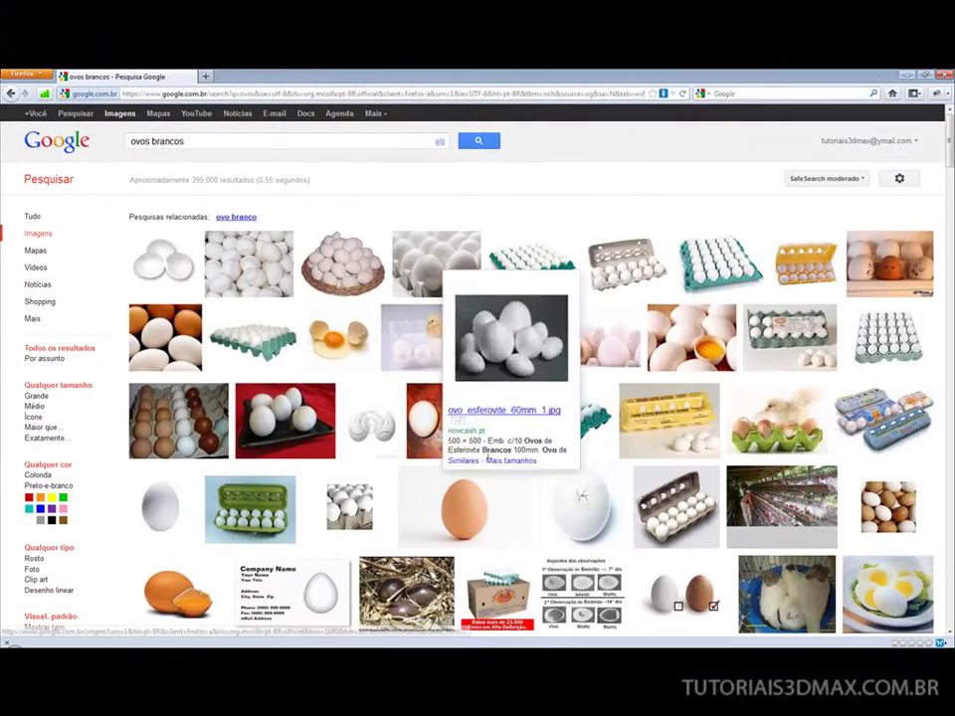
mouse_move(238, 645)
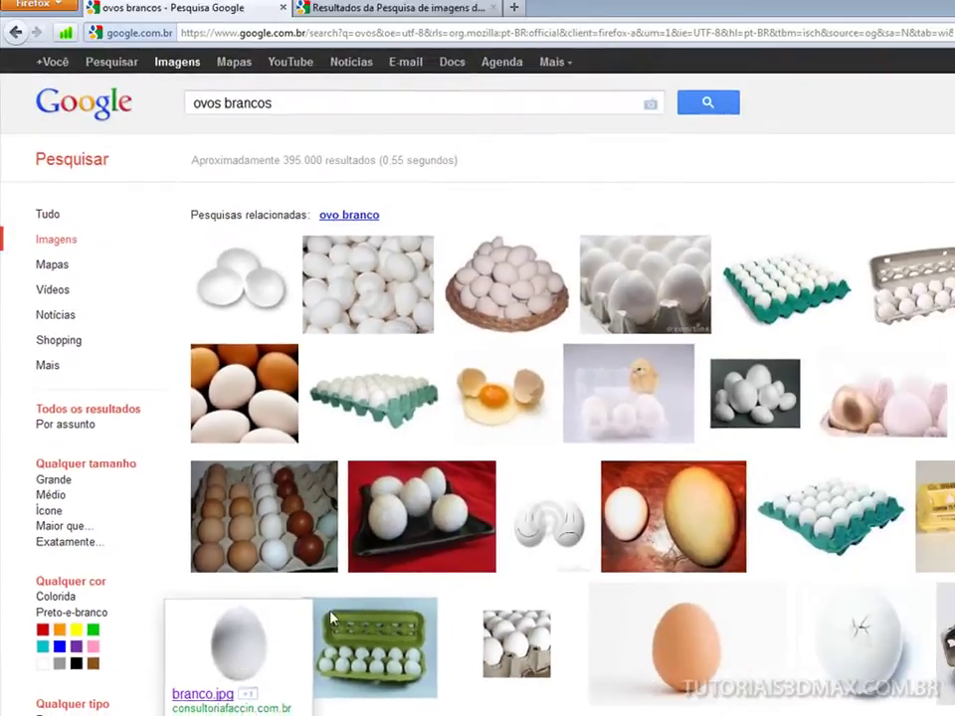
double_click(253, 109)
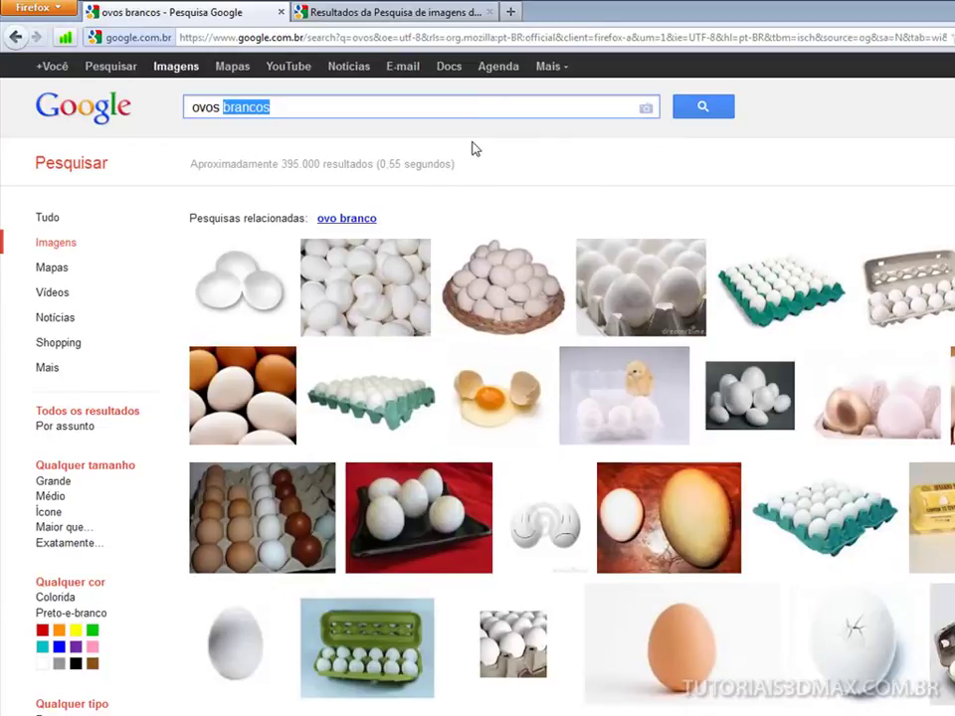
type("quebrados")
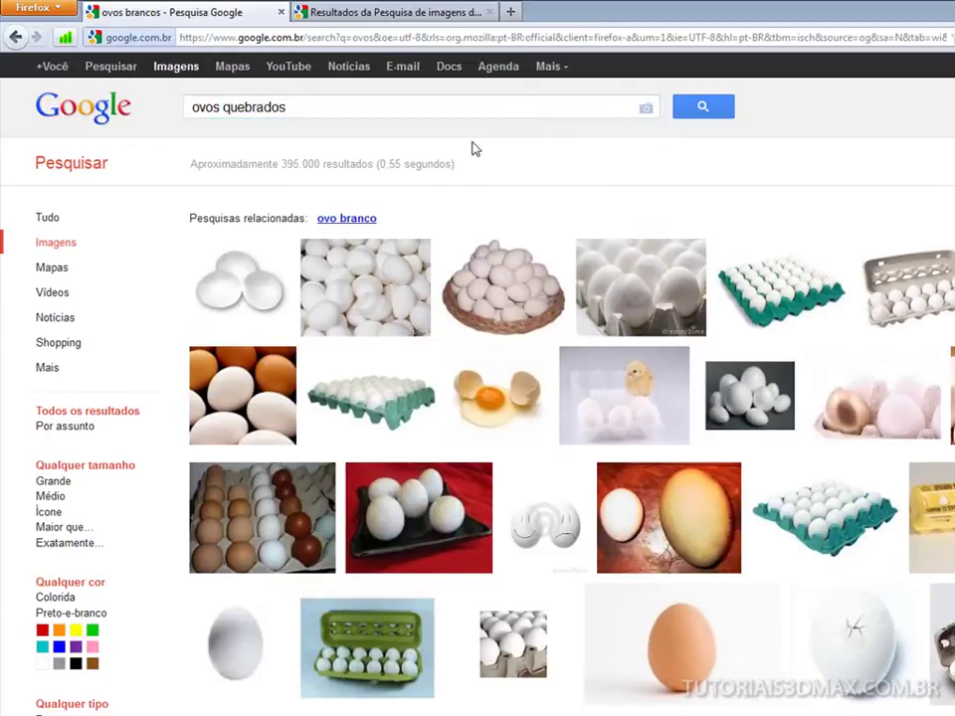
key("Return")
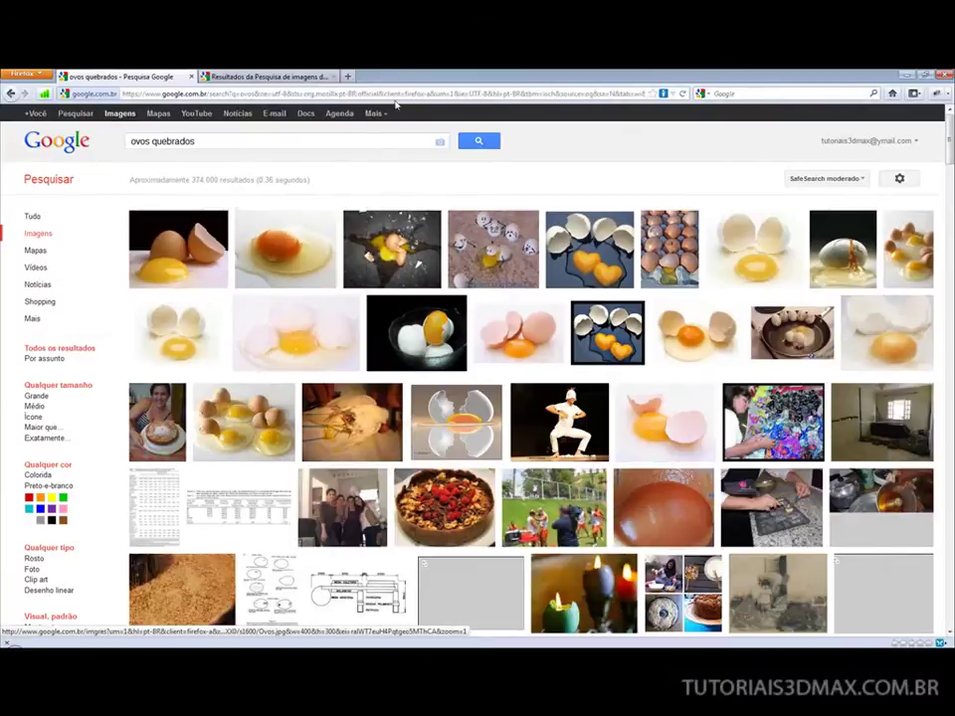
- Open the branco.jpg white egg image on its own, then return to the ovos quebrados results
left_click(305, 75)
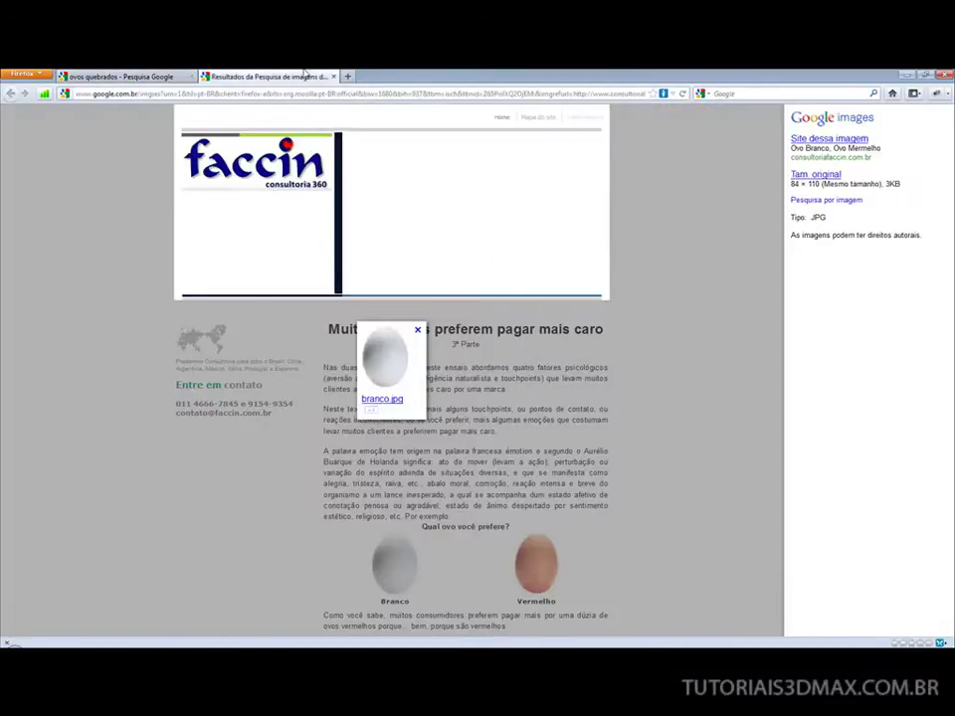
left_click(386, 360)
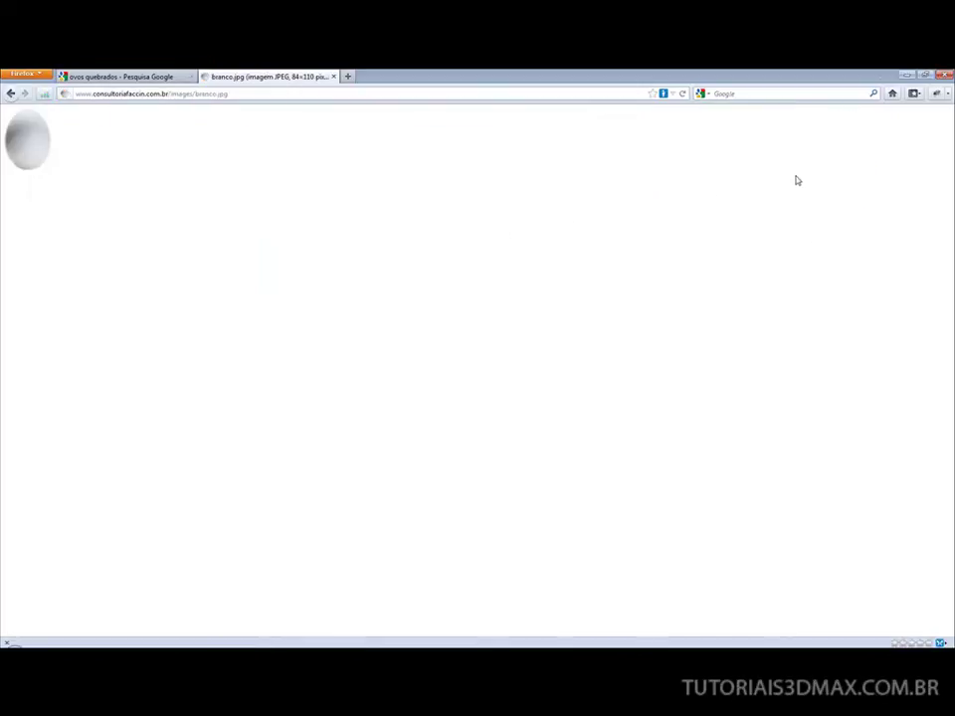
left_click(115, 77)
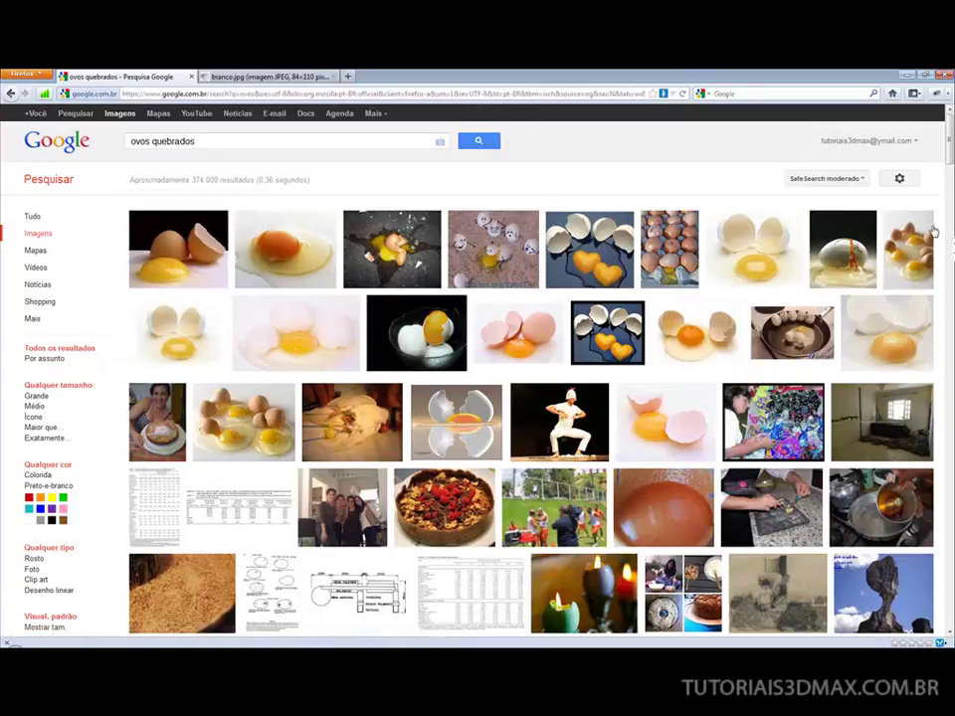
- Open the fried egg and heart-shaped yolk results in background tabs, then view the fried egg
left_click_drag(951, 159, 951, 197)
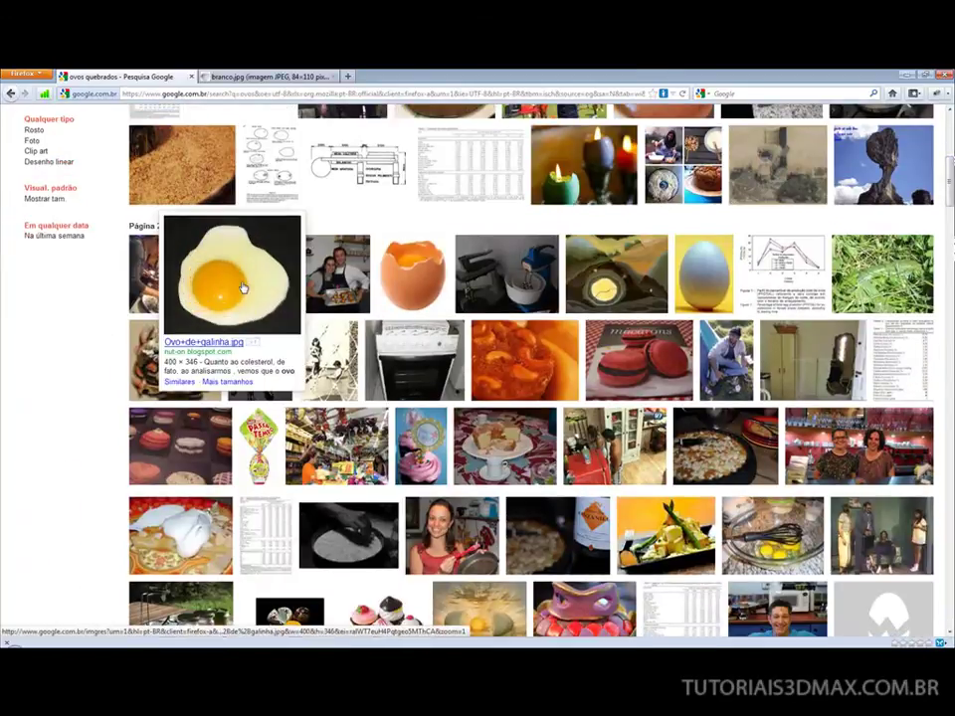
mouse_move(138, 438)
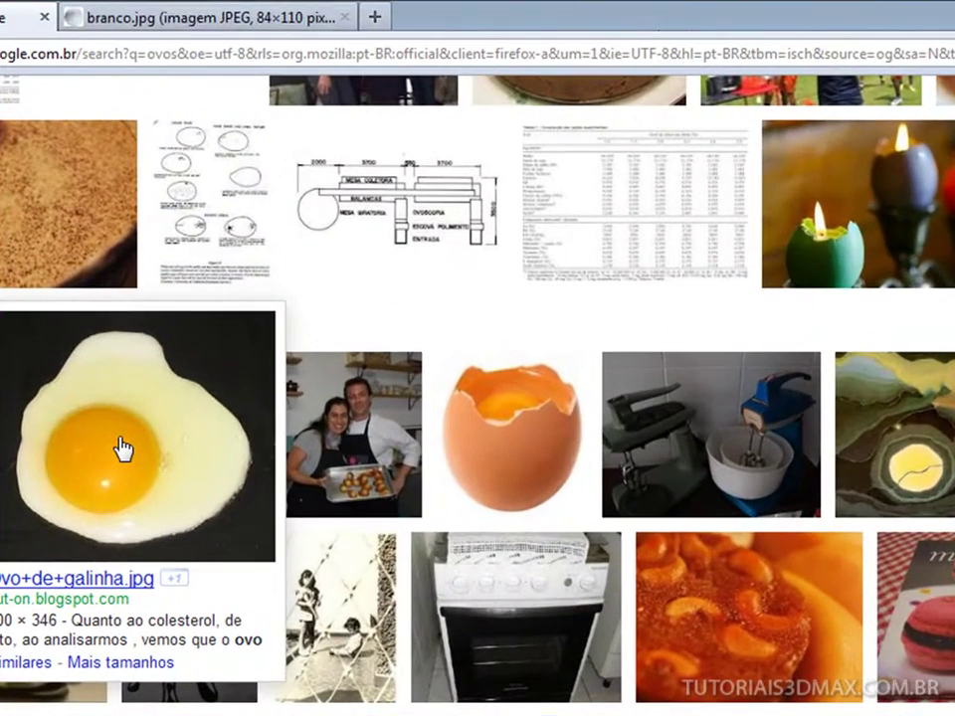
middle_click(242, 287)
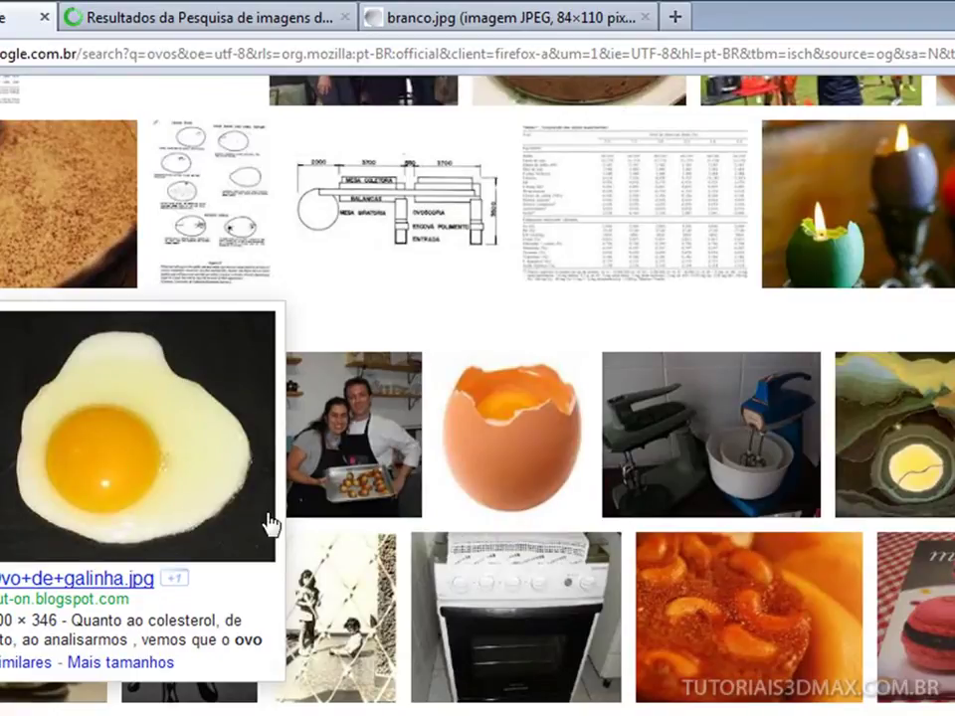
scroll(269, 524, "up", 2)
scroll(269, 524, "up", 3)
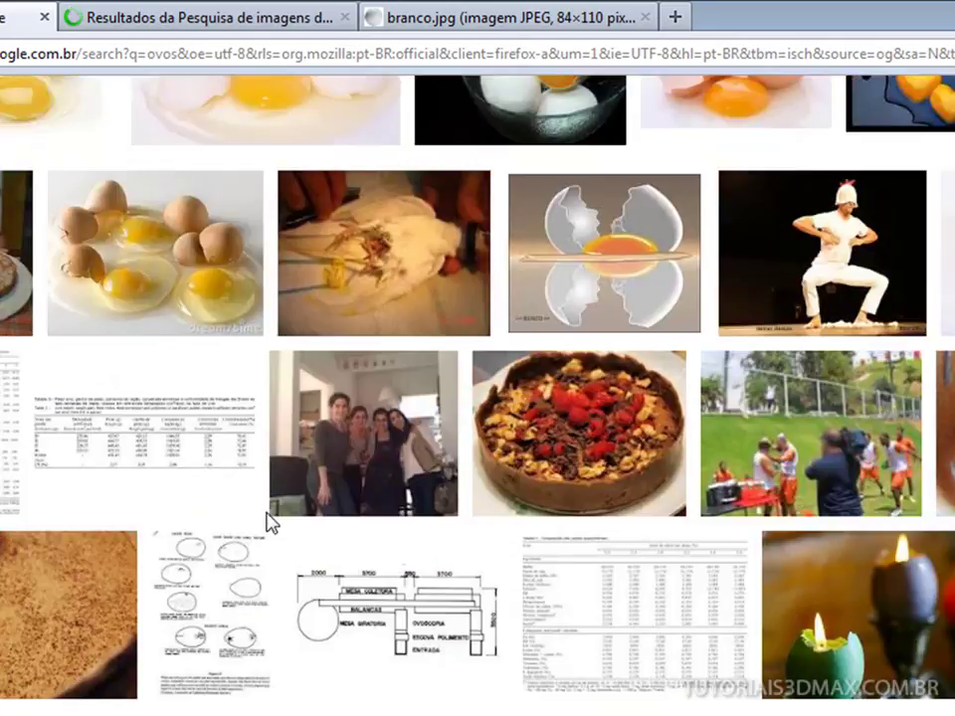
scroll(269, 524, "up", 3)
scroll(271, 520, "up", 2)
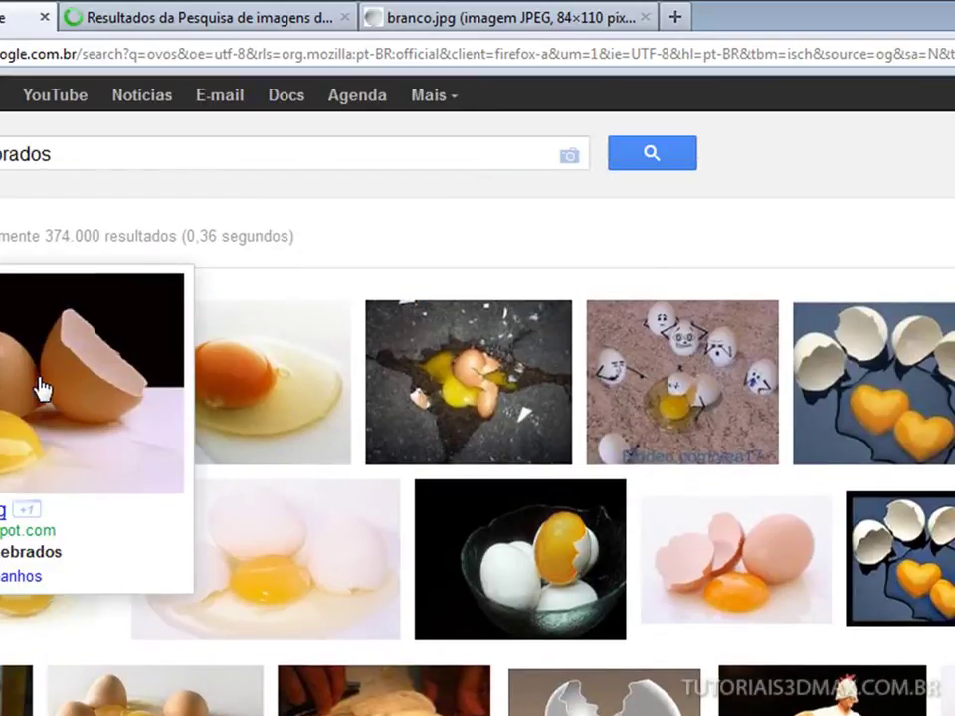
mouse_move(872, 384)
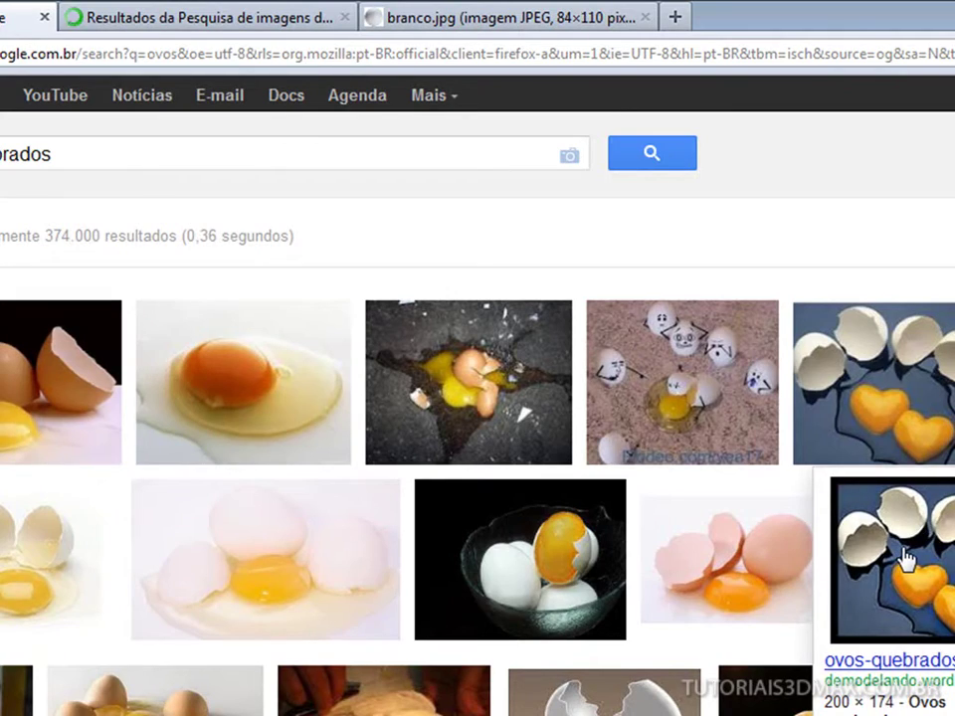
middle_click(906, 560)
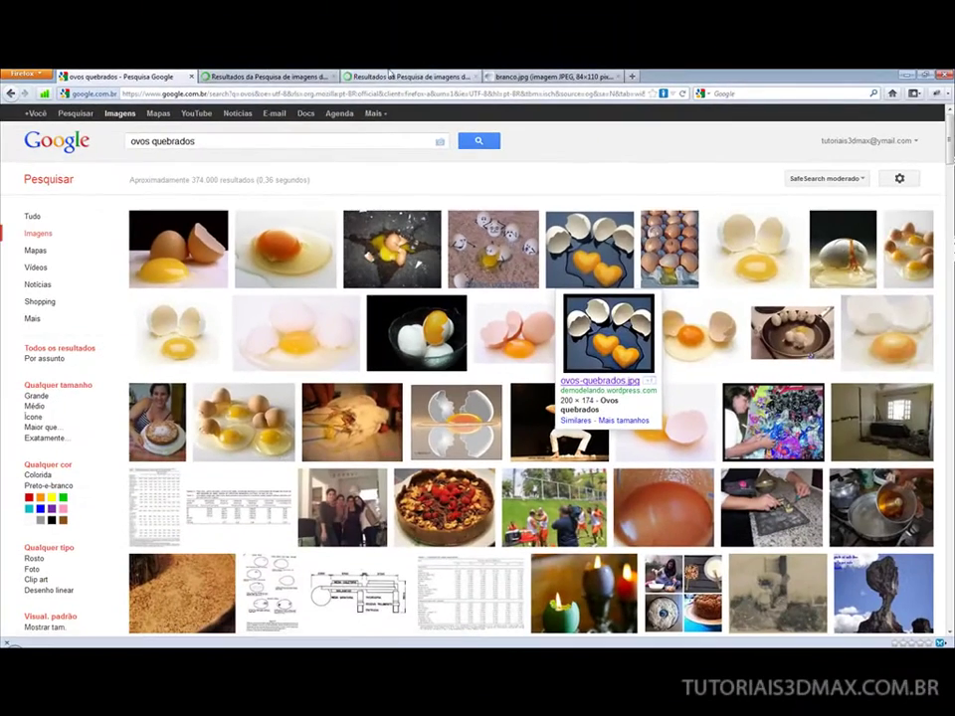
left_click(237, 75)
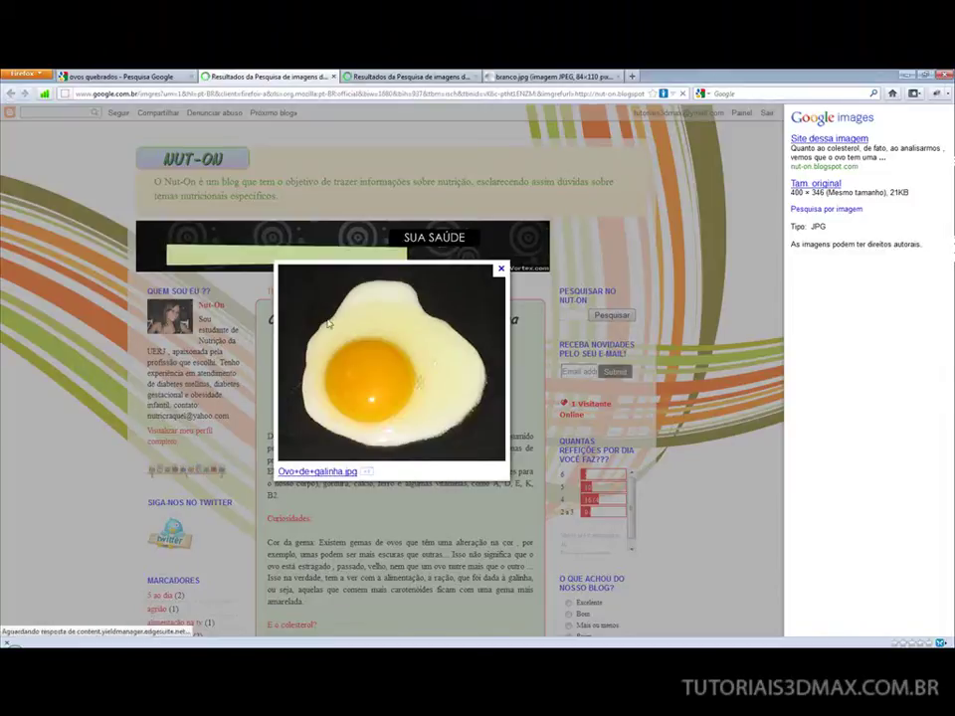
- Start saving the fried egg image and browse to G:\Estudos\tutoriais que faço\3D
right_click(388, 374)
left_click(522, 439)
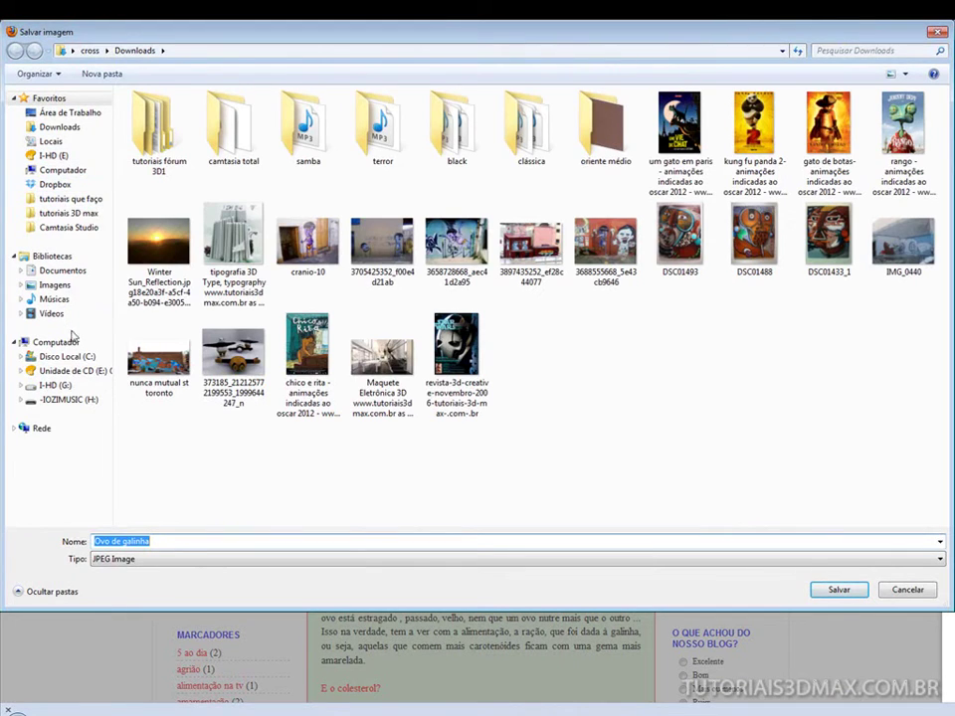
left_click(55, 385)
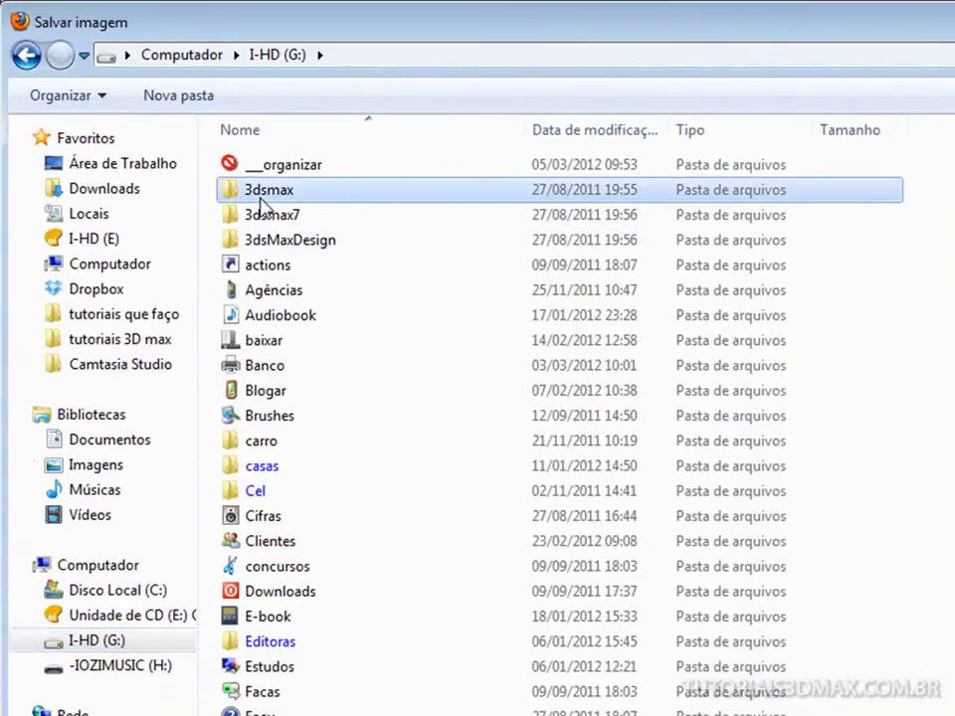
double_click(270, 666)
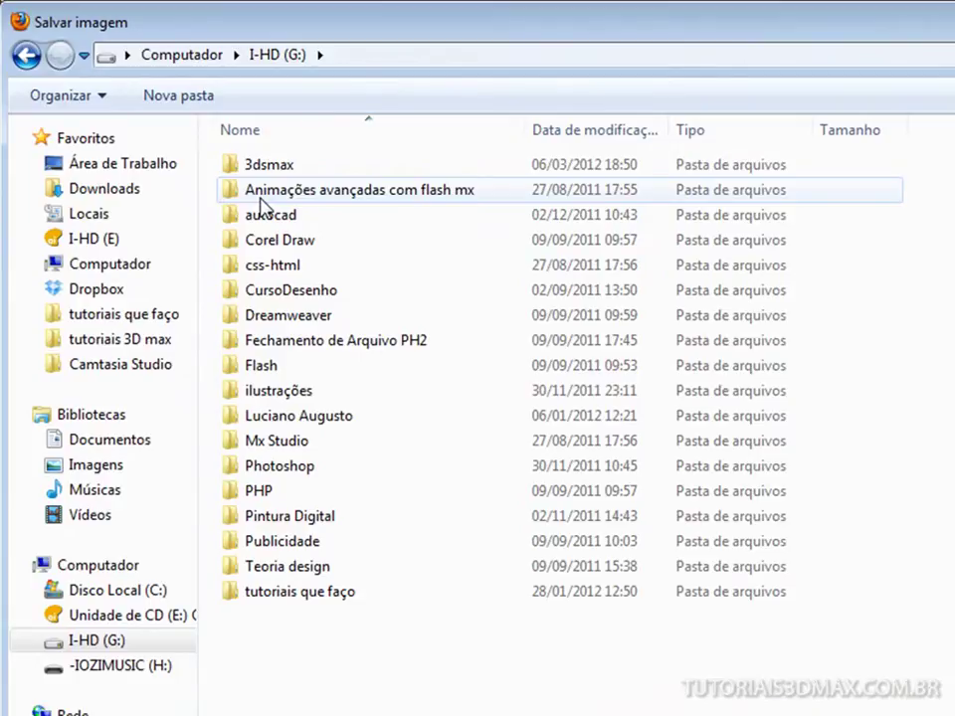
key("End")
key("Up")
key("Down")
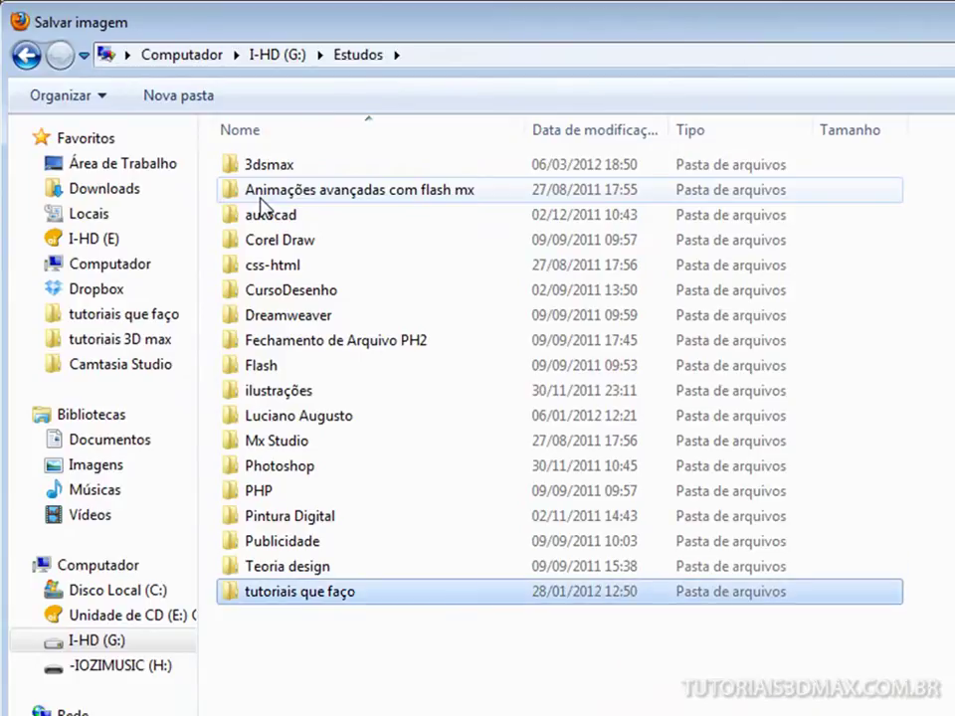
key("Return")
left_click(260, 199)
key("Up")
key("Return")
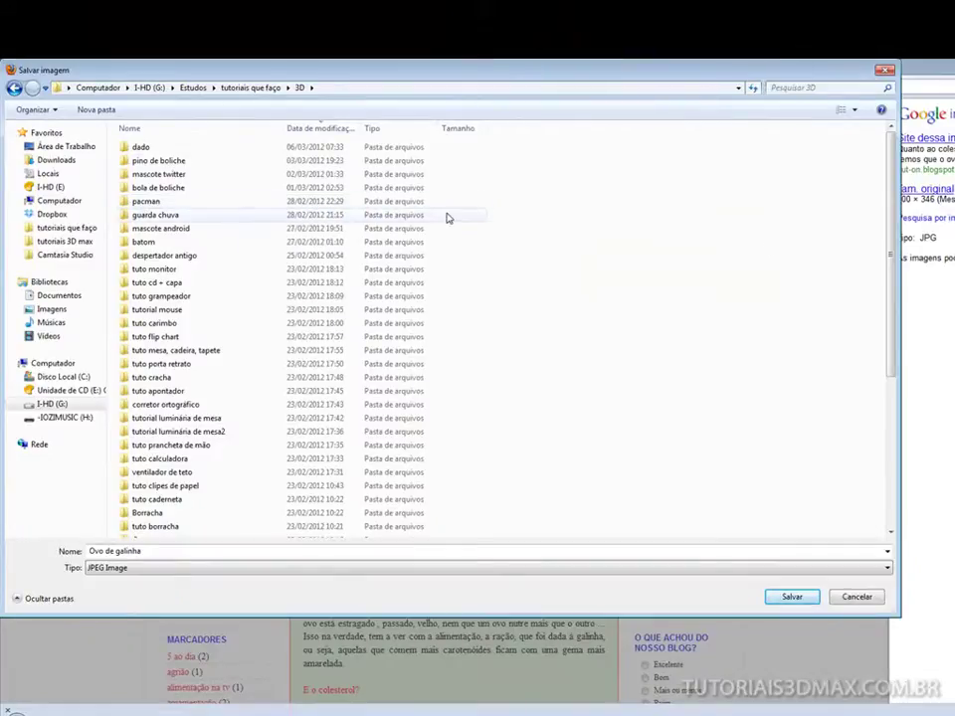
- Create a new folder named 'ovos' there and open it
left_click_drag(894, 191, 895, 199)
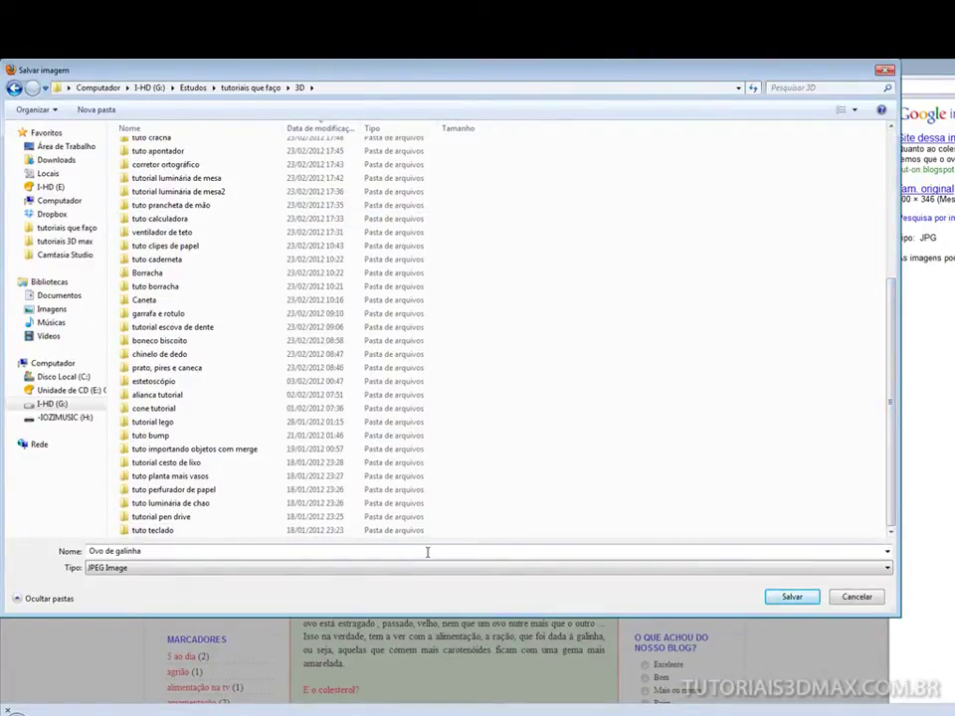
mouse_move(889, 428)
left_mouse_down()
mouse_move(887, 281)
mouse_move(913, 524)
left_mouse_up()
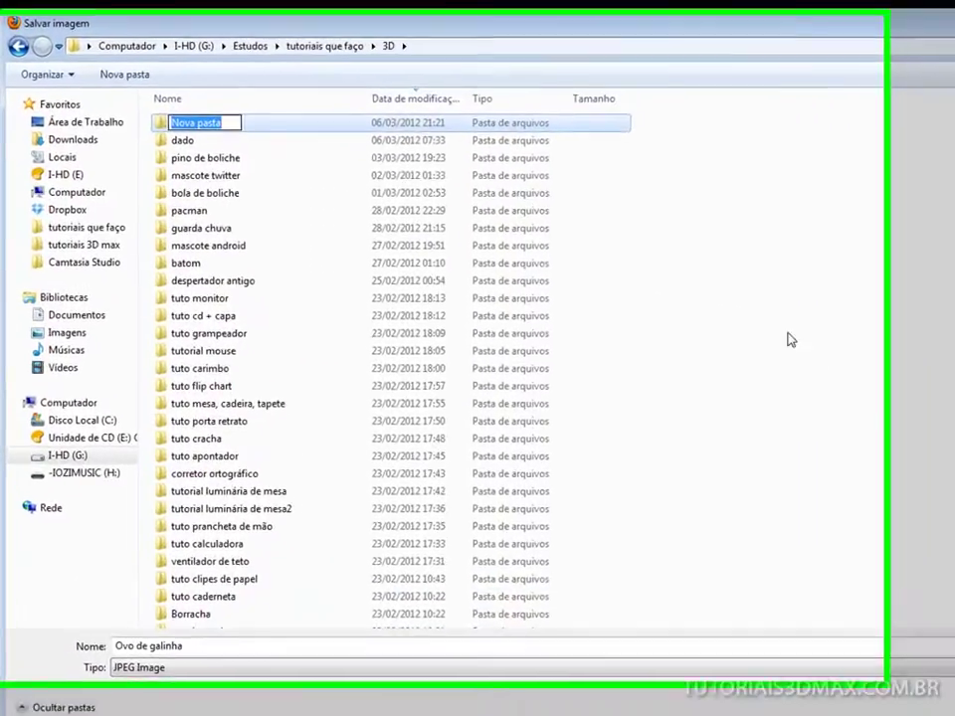
type("ovo")
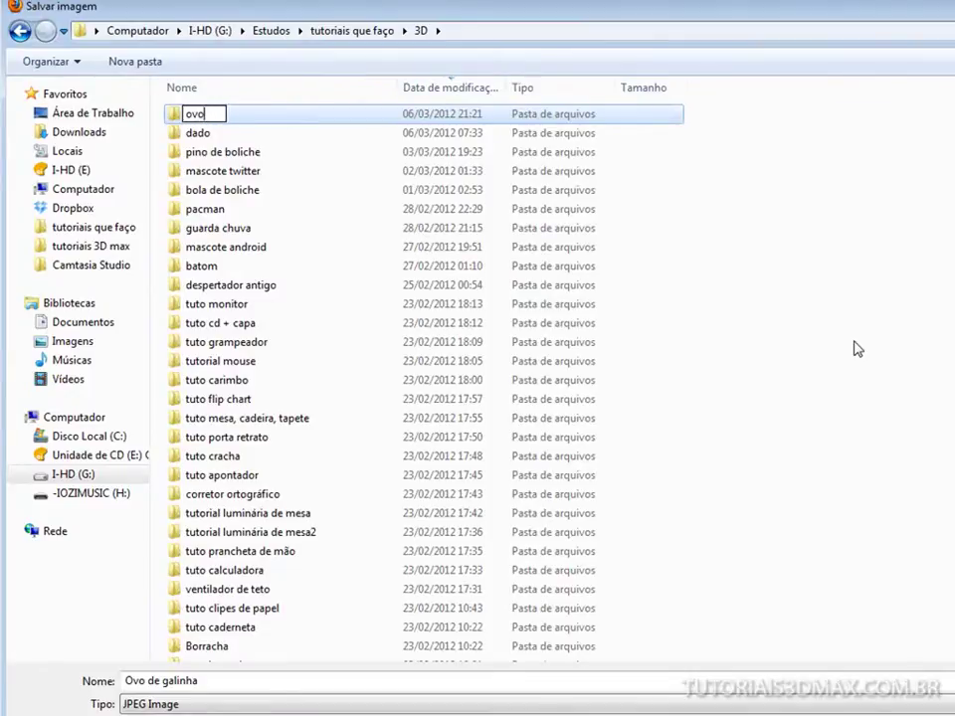
type("s")
key("Return")
key("Return")
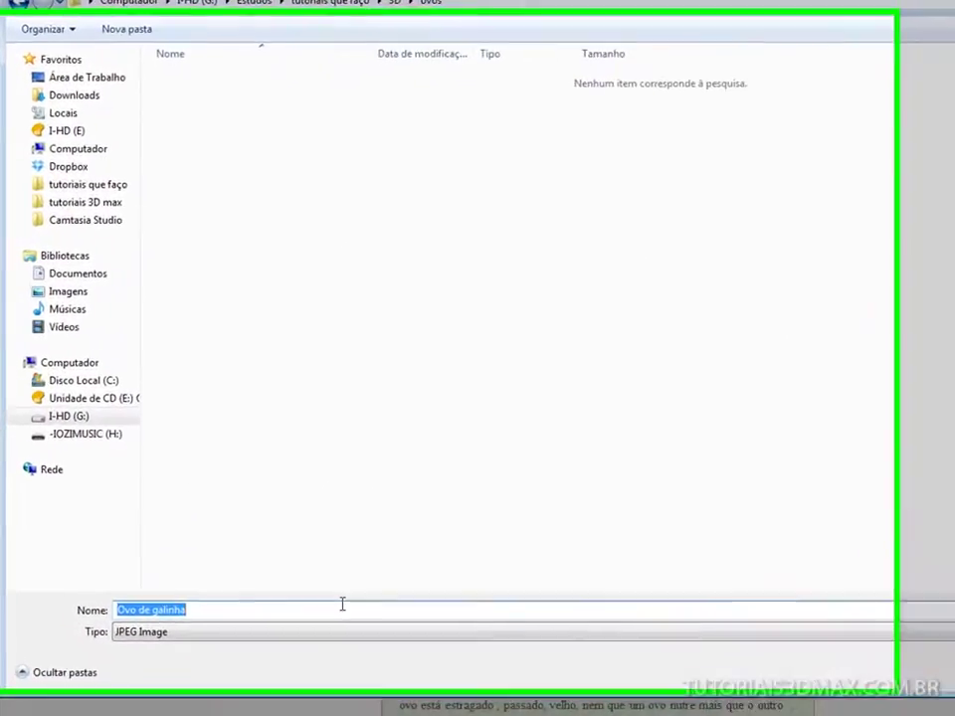
- Create a 'ref' subfolder inside ovos and save the image there as ovo1.jpg
right_click(344, 209)
mouse_move(387, 419)
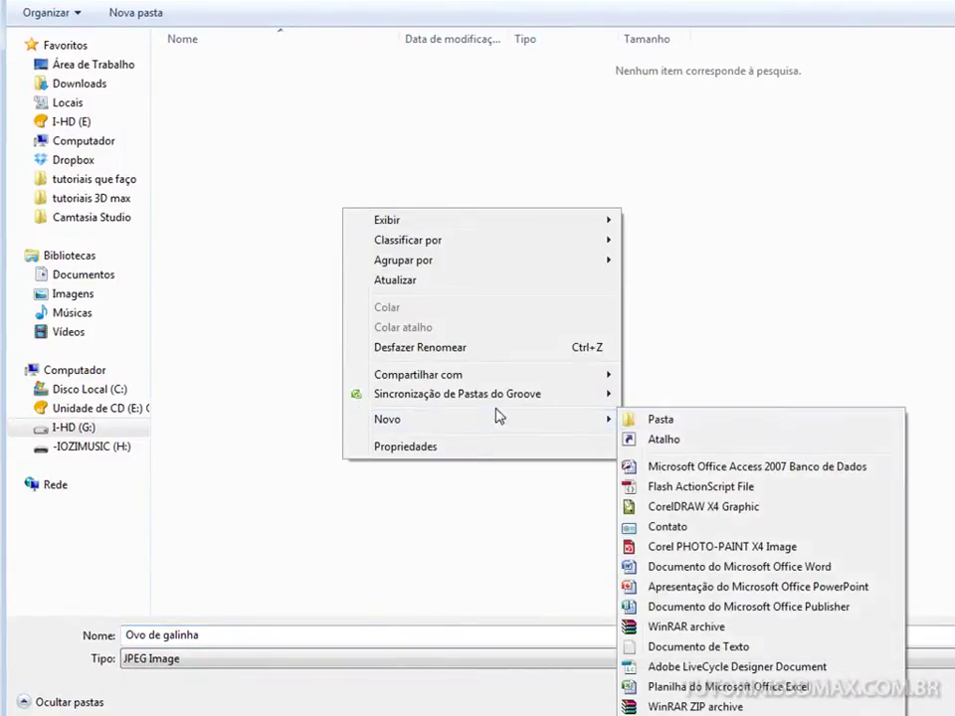
left_click(750, 426)
type("refs")
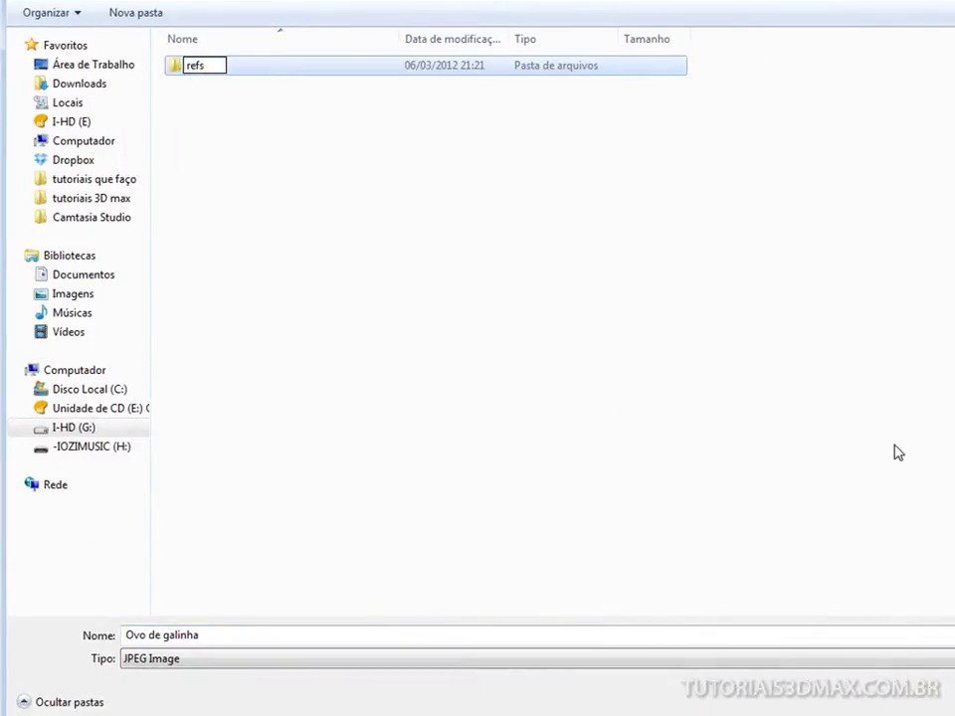
key("BackSpace")
key("Return")
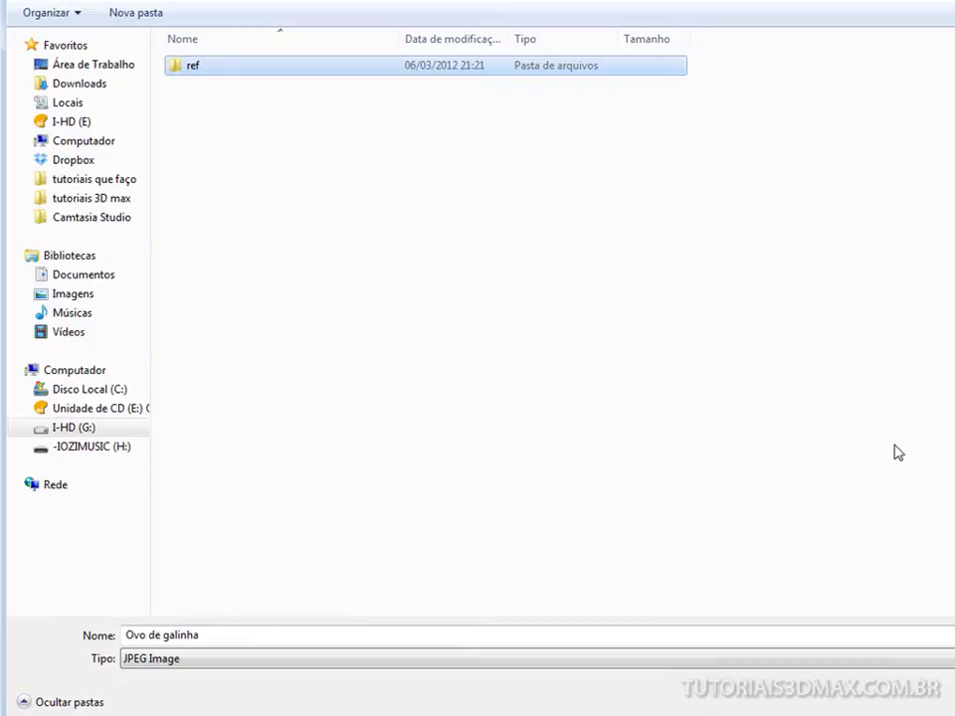
double_click(194, 70)
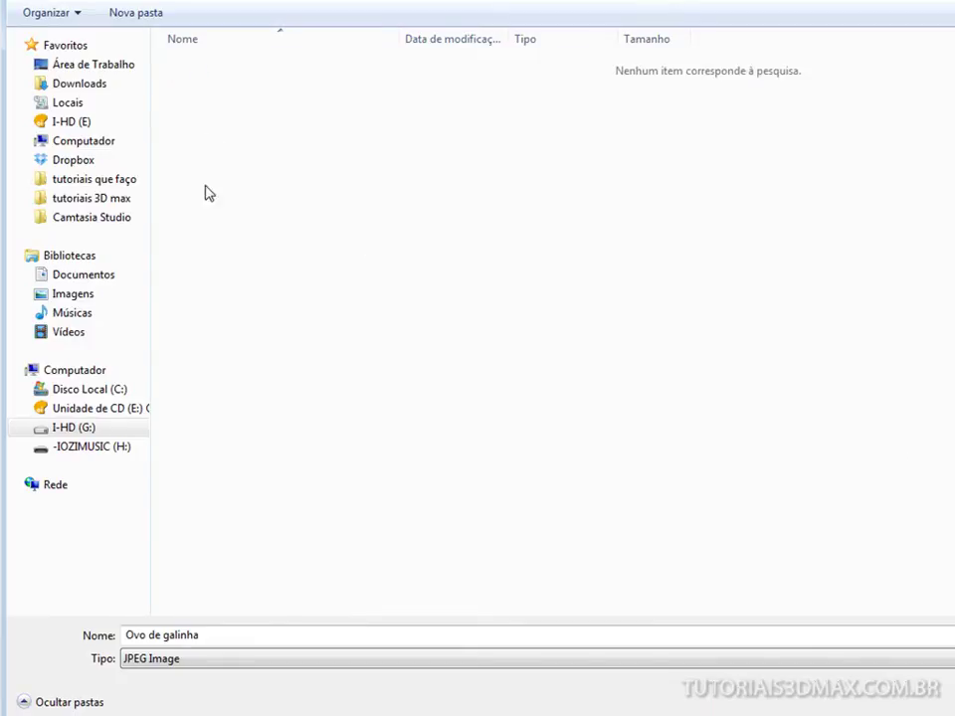
left_click(275, 636)
type("ovo1")
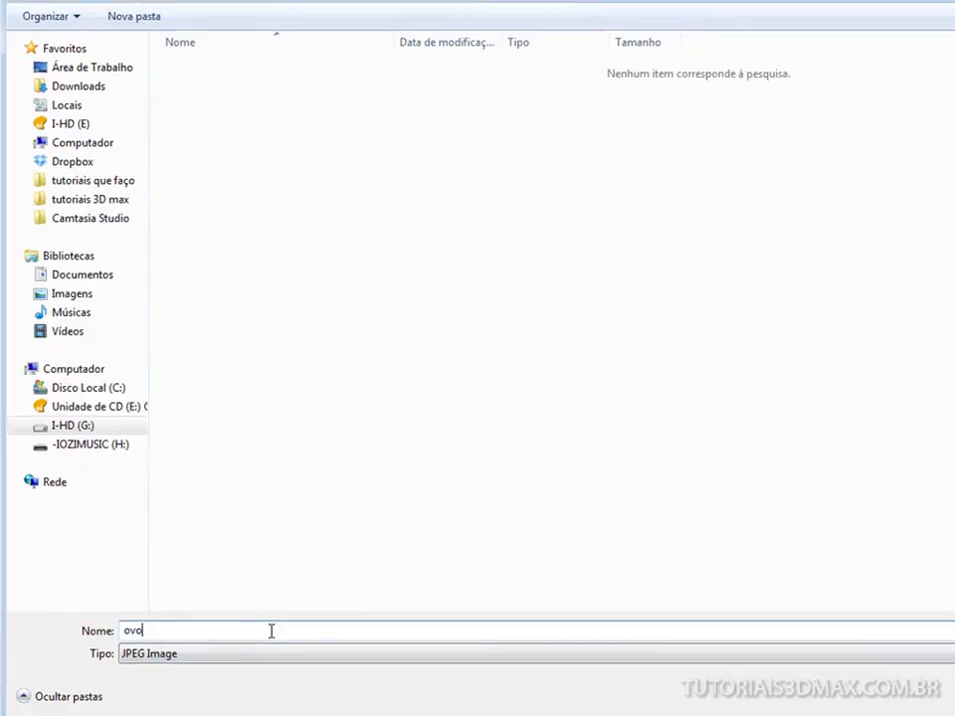
key("Return")
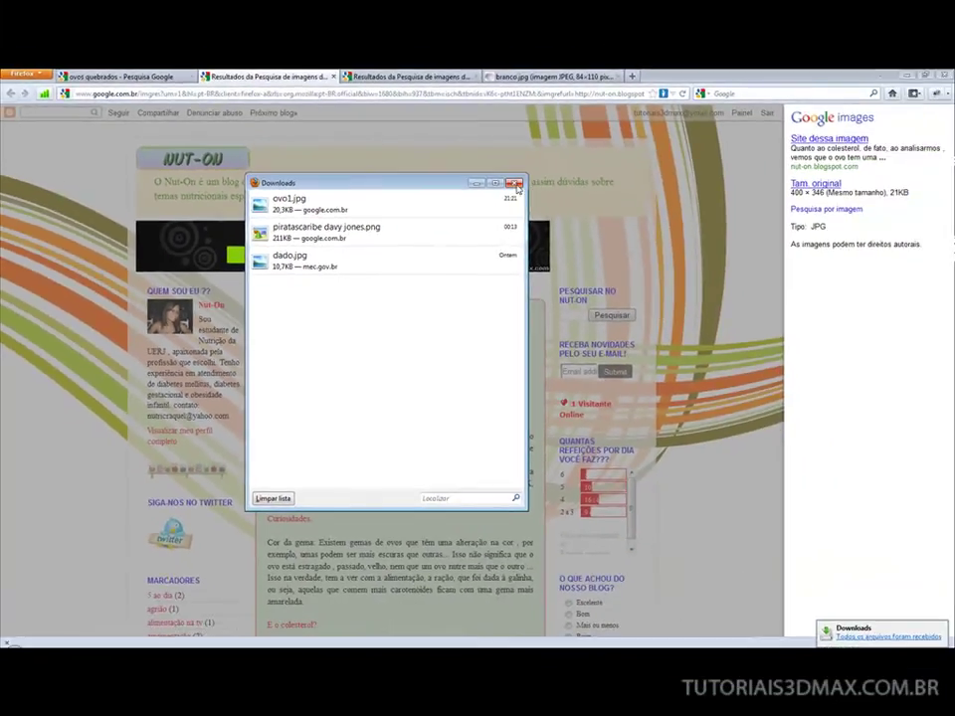
- Save the broken eggshell image into the ref folder as ovo2.jpg
left_click(516, 184)
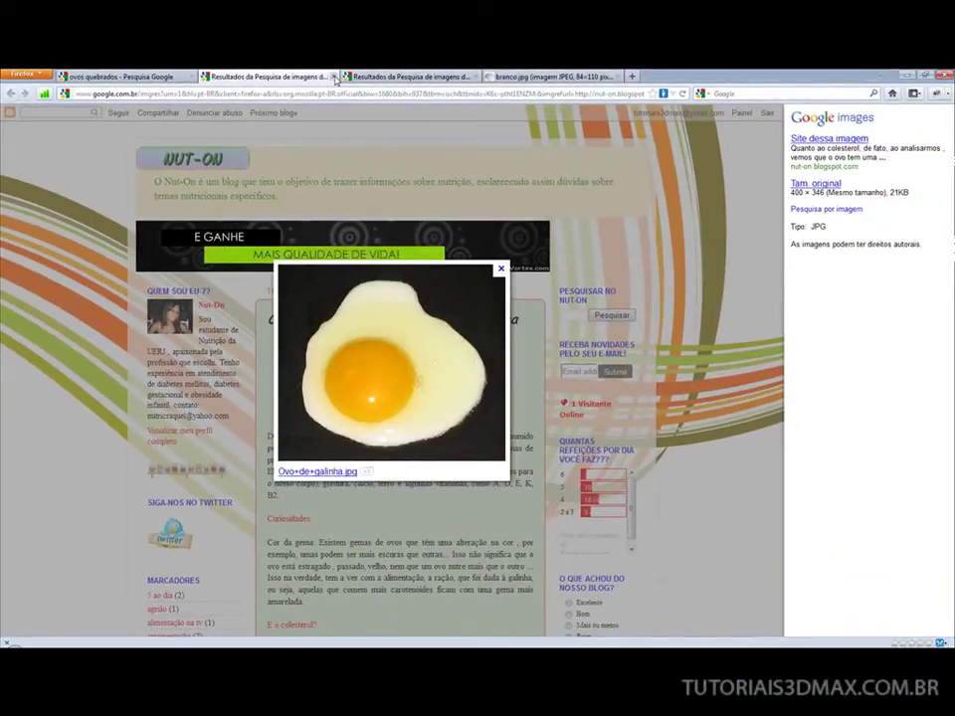
left_click(334, 77)
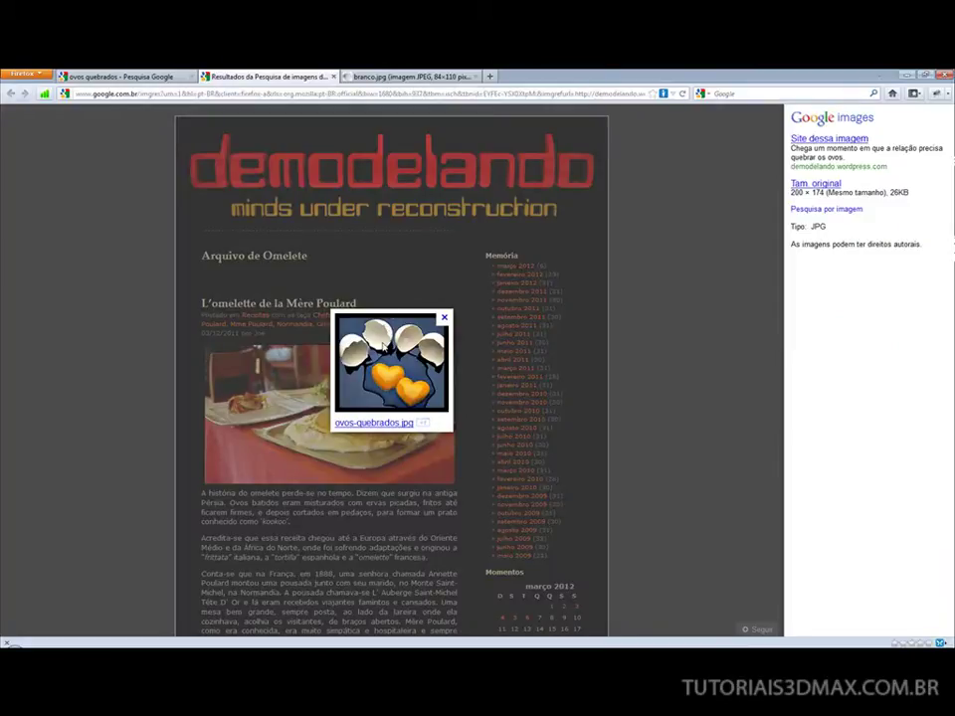
right_click(384, 344)
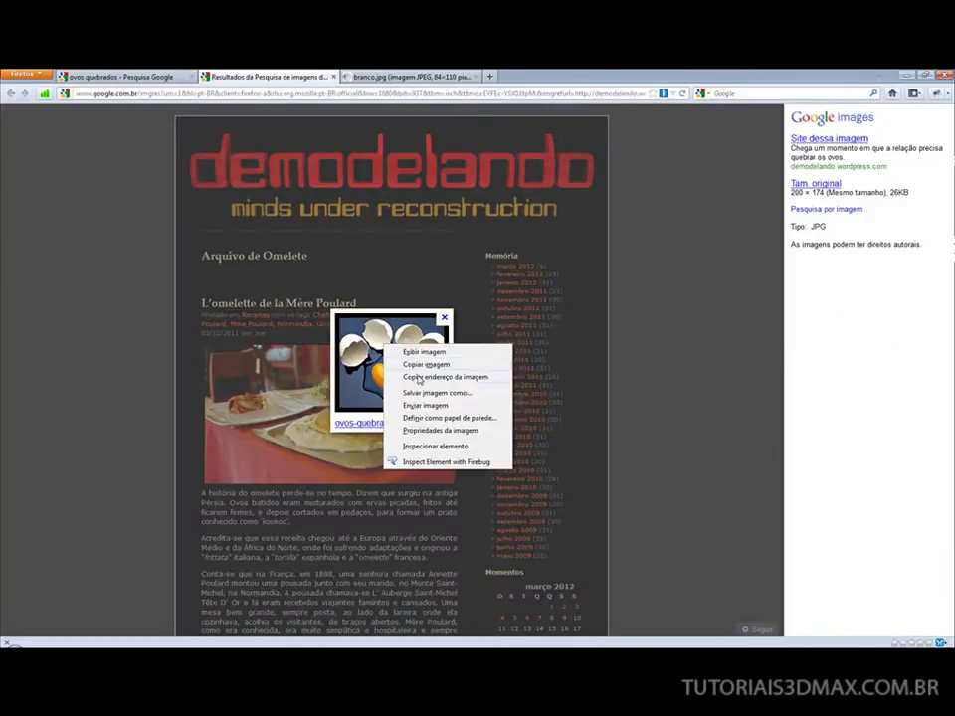
left_click(438, 394)
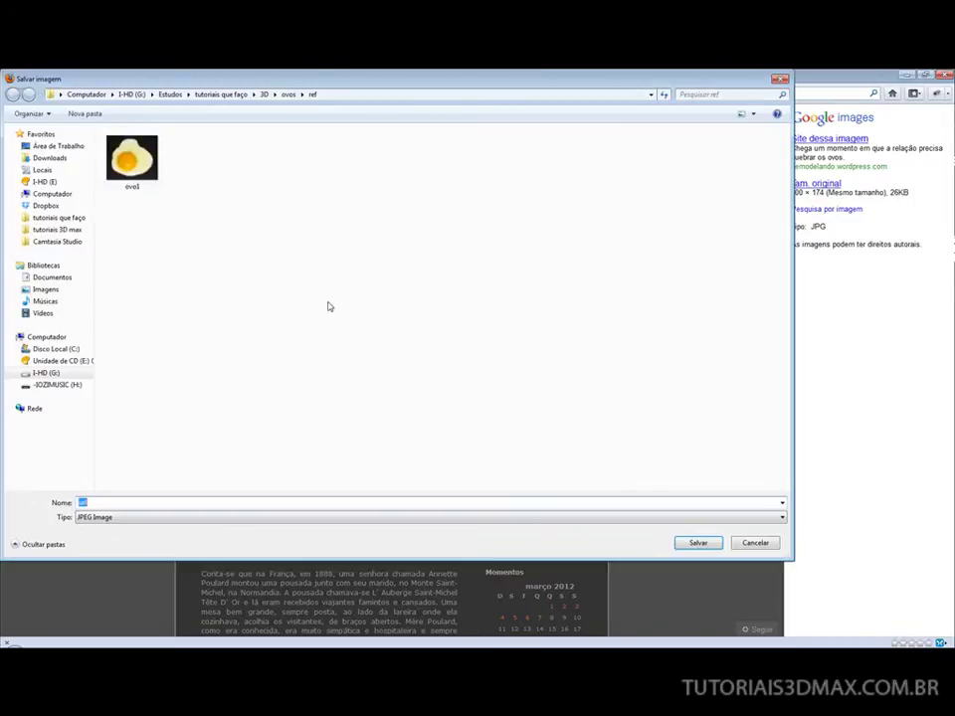
left_click(122, 157)
left_click(161, 503)
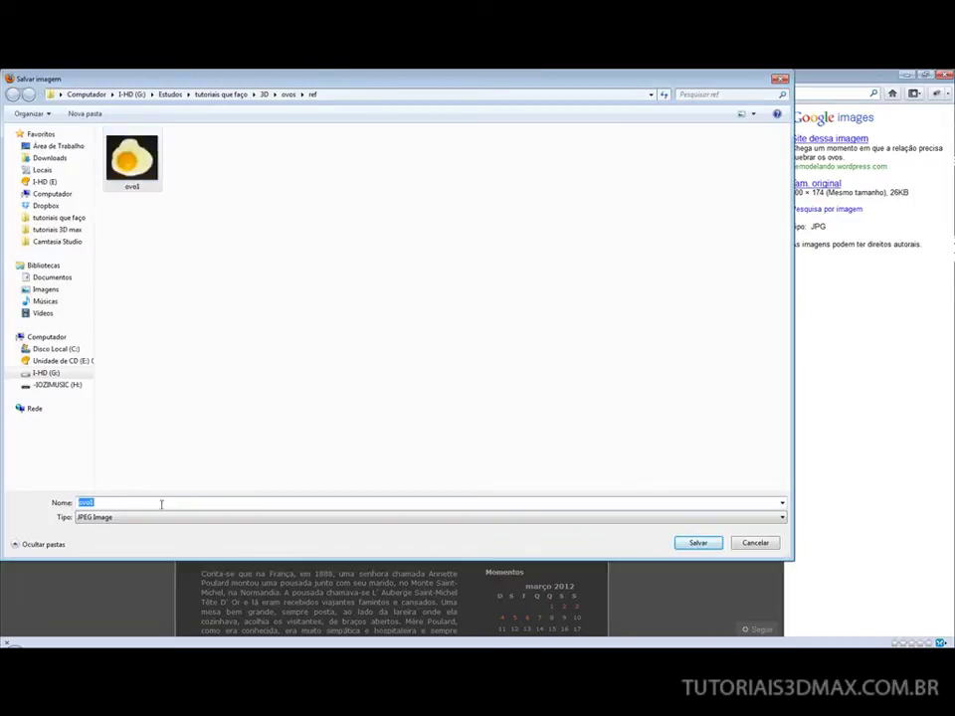
key("BackSpace")
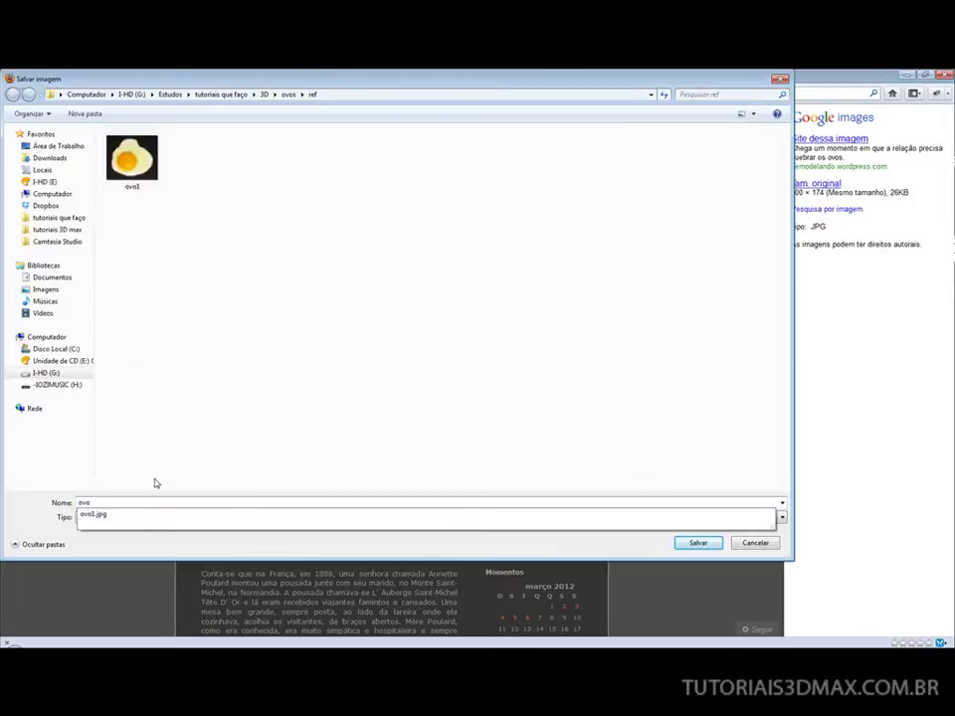
type("2")
key("Return")
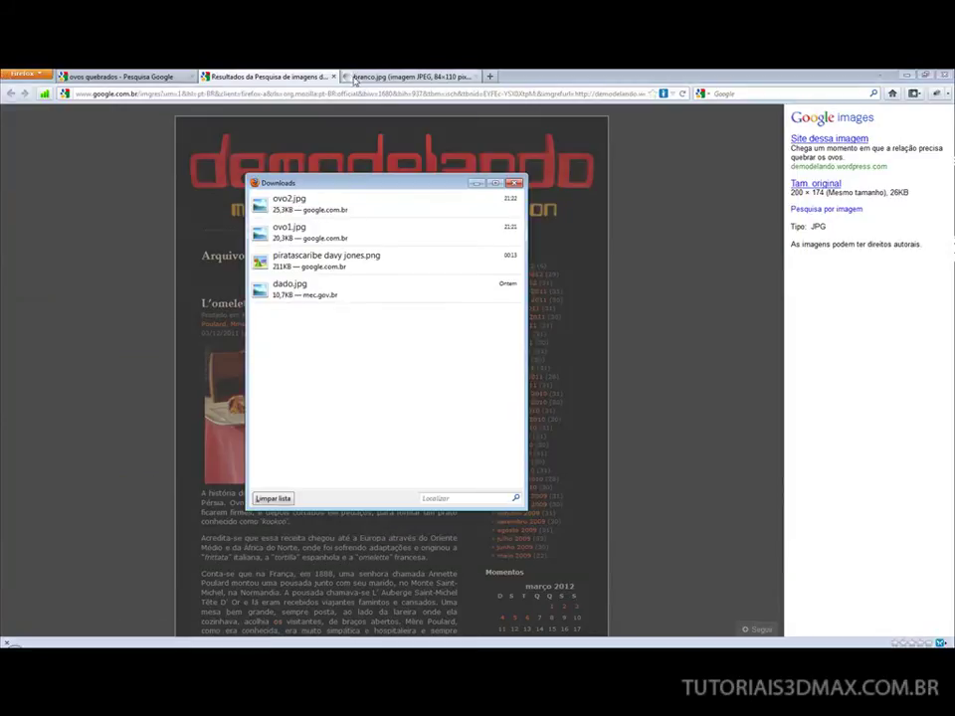
- Save the plain white egg image into the ref folder as ovo3
left_click(333, 77)
right_click(30, 147)
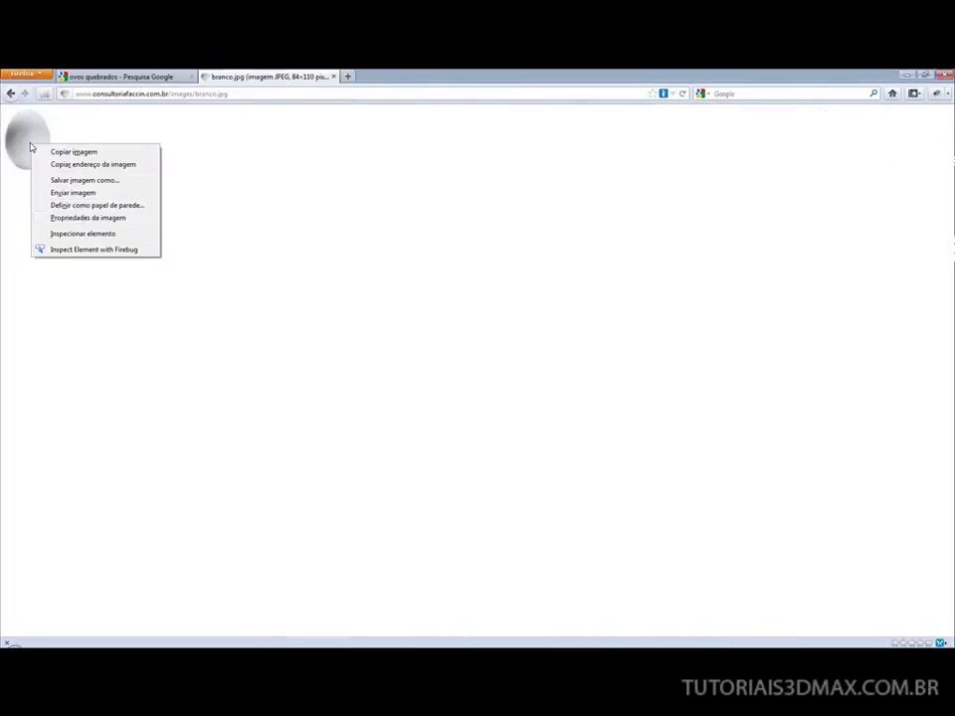
left_click(88, 181)
left_click(194, 159)
double_click(159, 503)
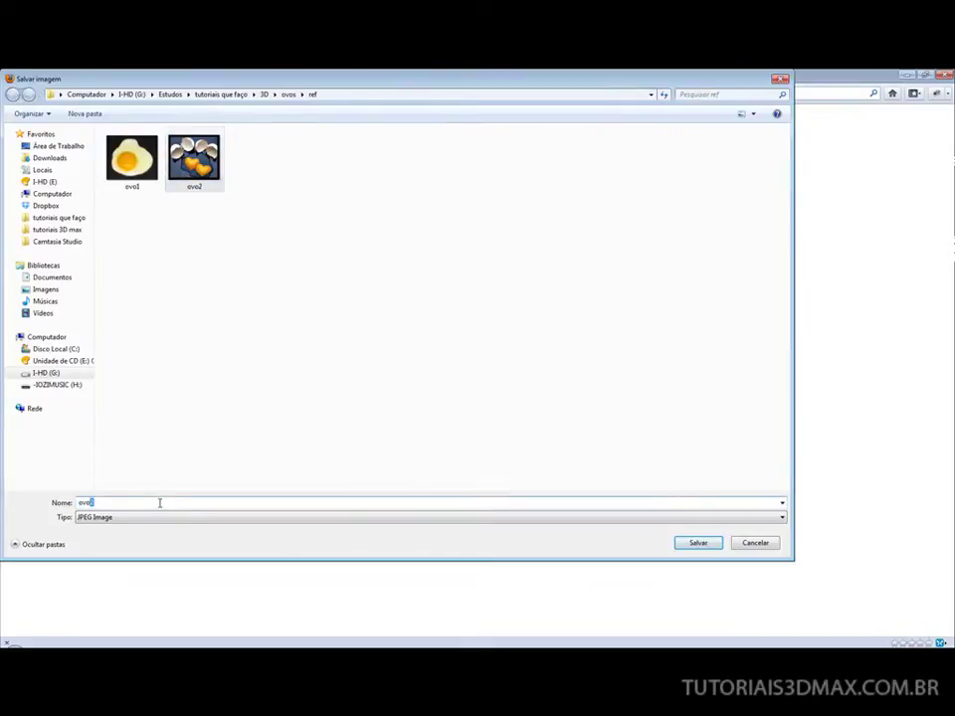
type("3")
key("Return")
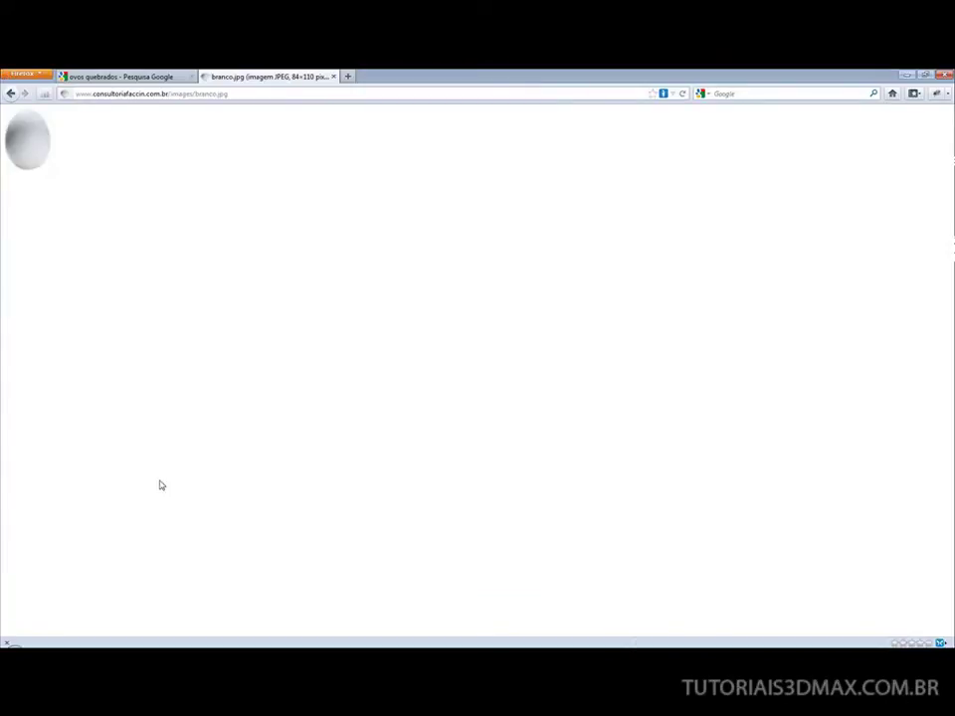
key("alt+Tab")
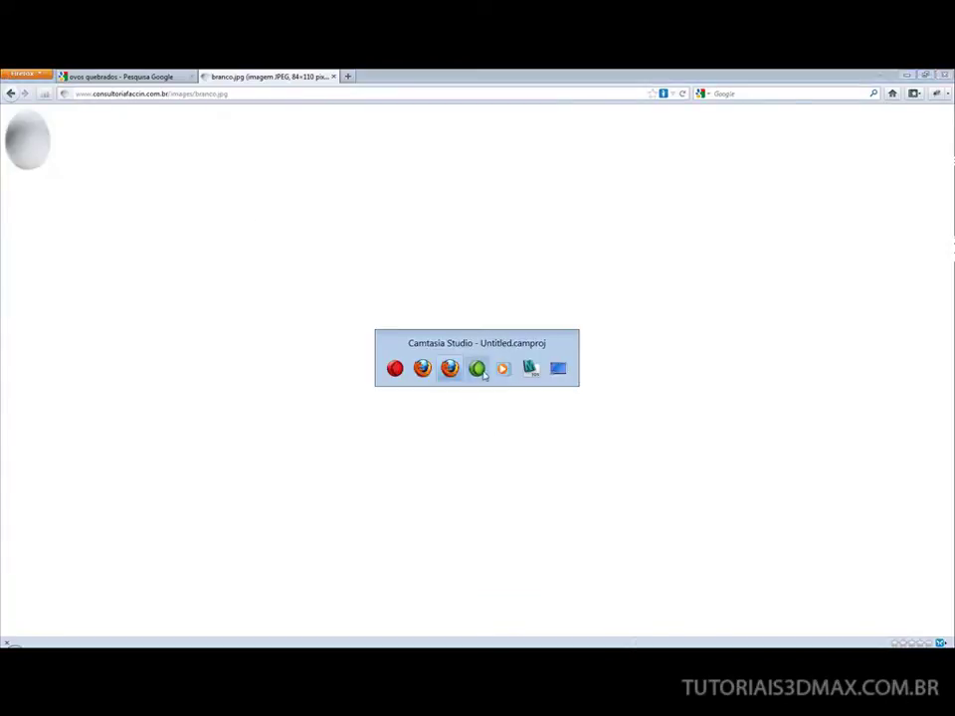
- Bring 3ds Max forward, pan the viewport and choose the Plane standard primitive
left_click(538, 369)
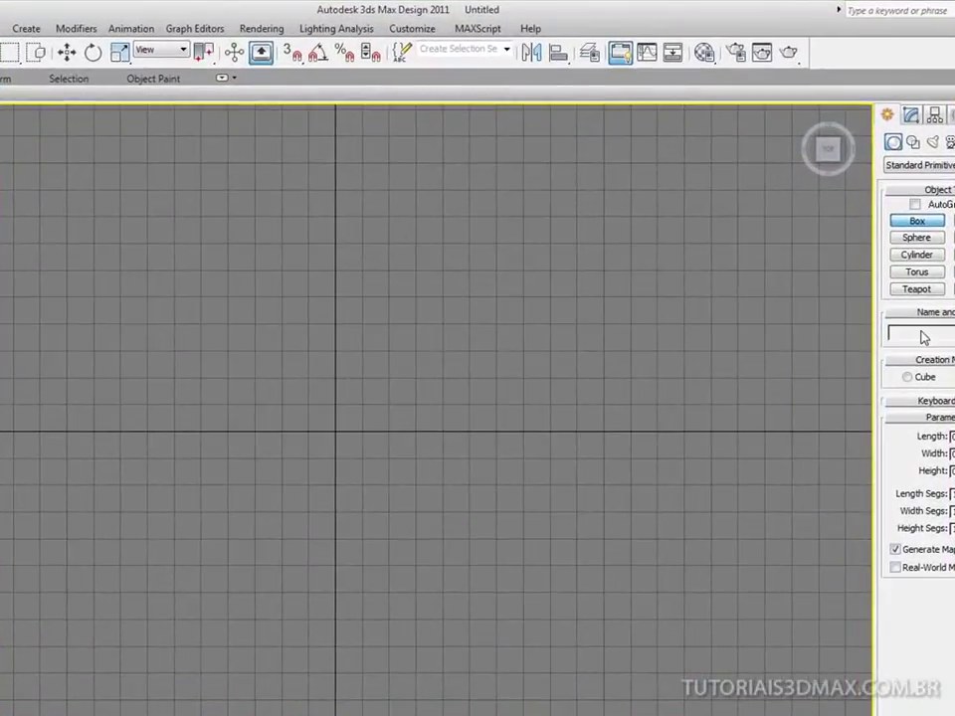
middle_click_drag(35, 210, 160, 223)
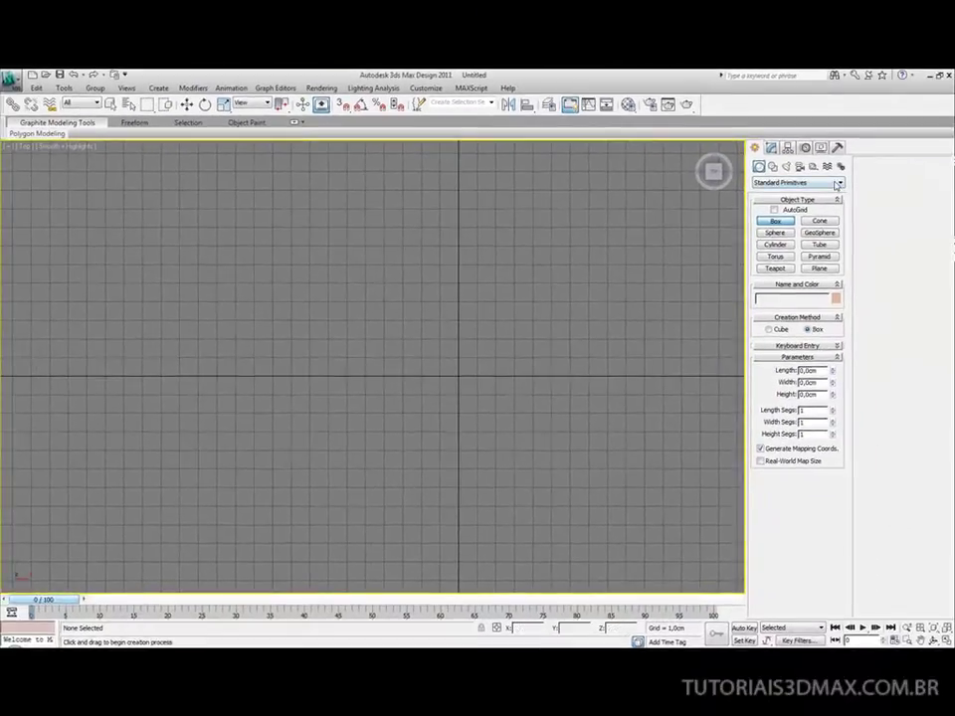
left_click(826, 270)
middle_click_drag(250, 320, 315, 319)
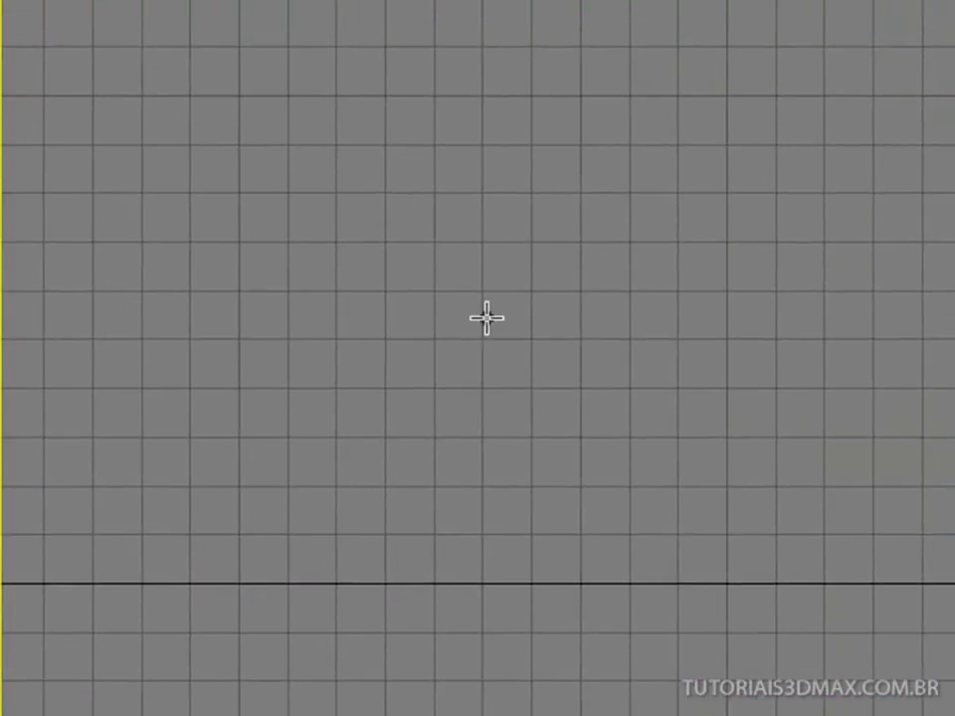
- Draw a tall plane in the Front viewport and Shift-move it to make 2 copies alongside
middle_click_drag(486, 318, 134, 295)
scroll(194, 392, "down", 2)
scroll(298, 332, "down", 1)
mouse_move(218, 671)
left_mouse_down()
mouse_move(647, 75)
mouse_move(656, 79)
left_mouse_up()
key("w")
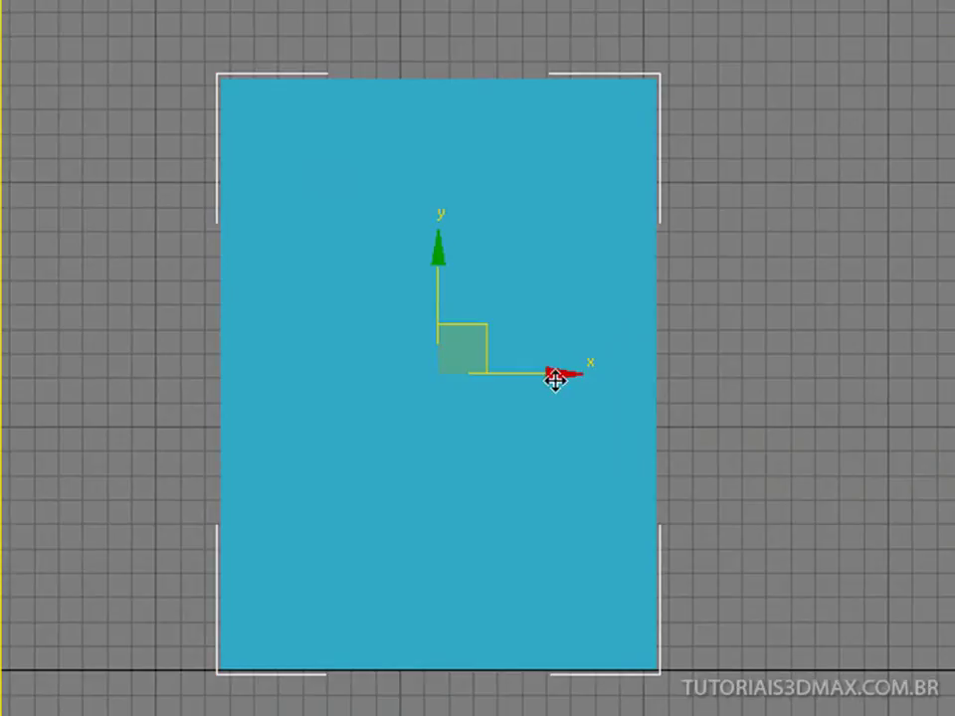
mouse_move(554, 377)
left_mouse_down()
mouse_move(219, 328)
mouse_move(539, 296)
left_mouse_up()
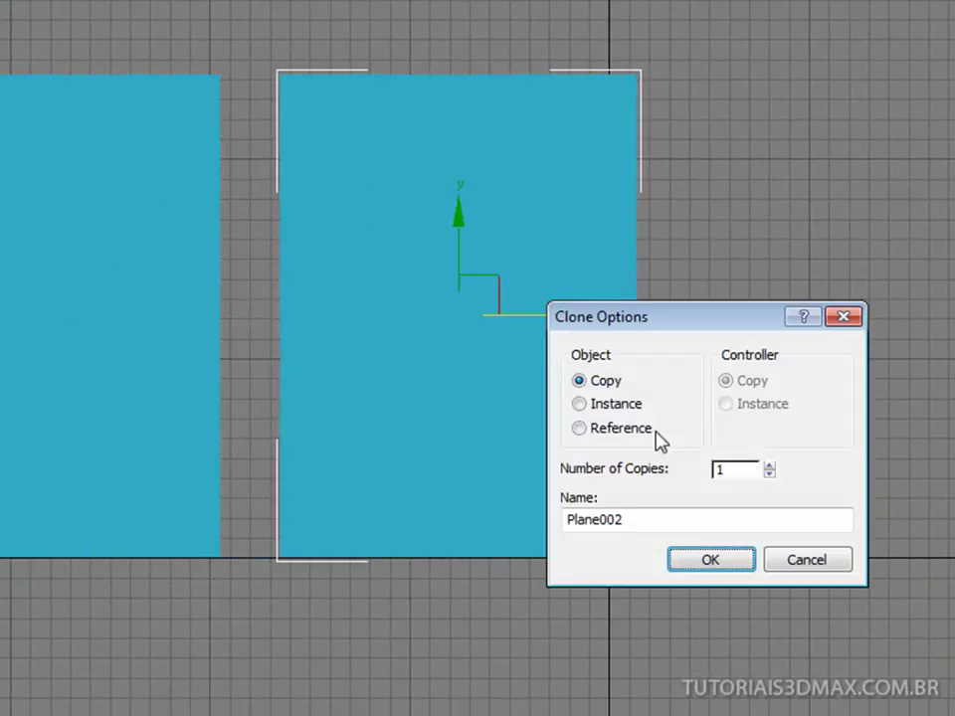
double_click(749, 469)
type("2")
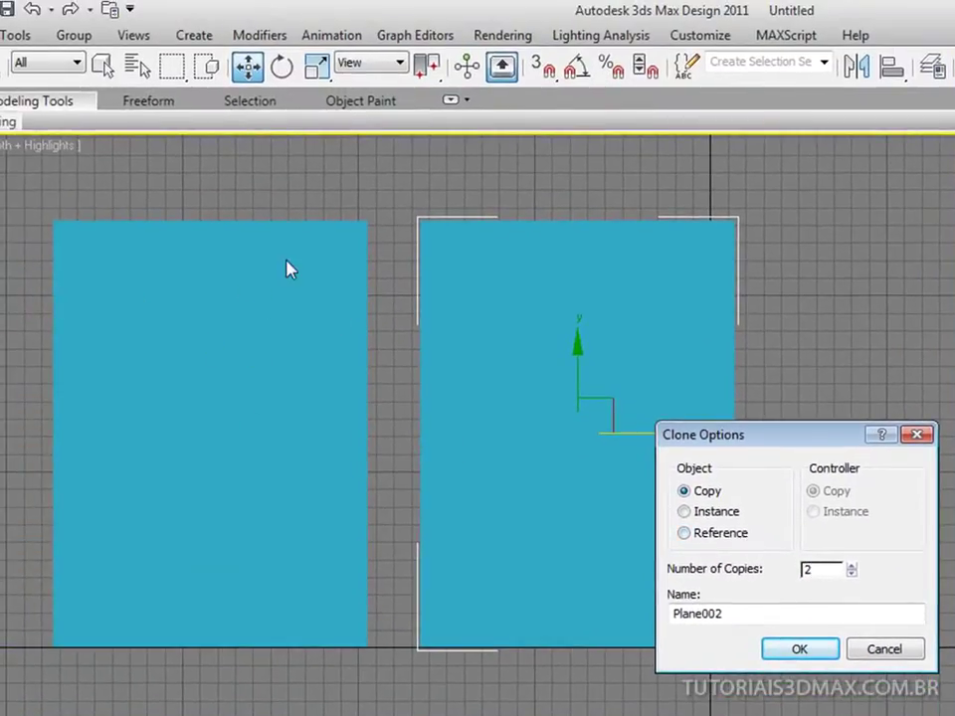
left_click(793, 652)
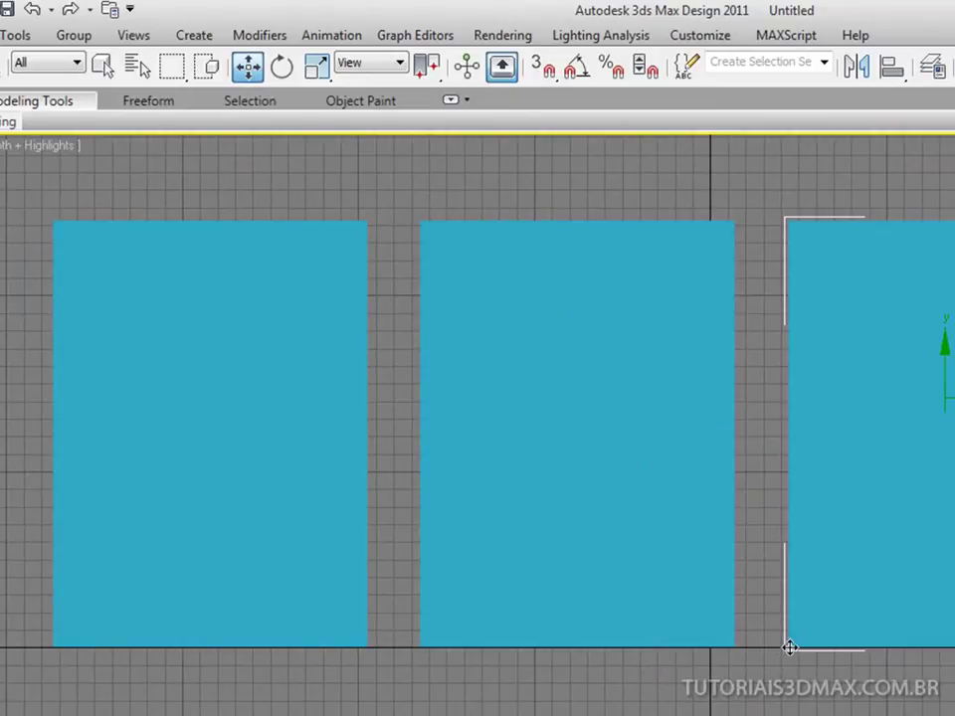
middle_click_drag(450, 571, 463, 578)
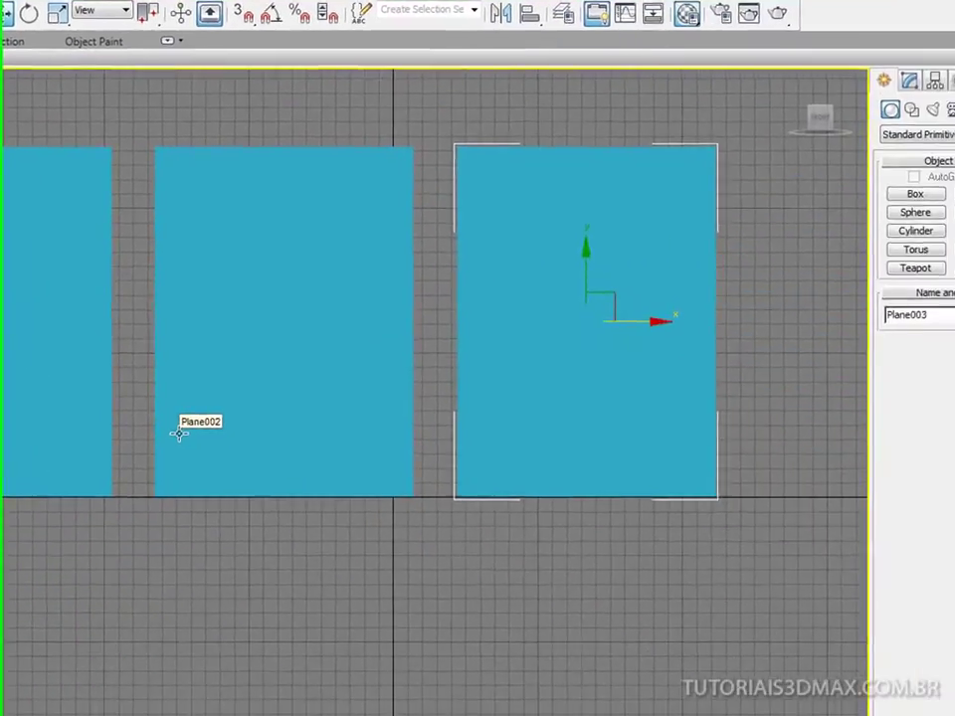
- In the Material Editor, rename the first three sample materials ovo1, ovo2 and ovo3, then reselect ovo1
key("m")
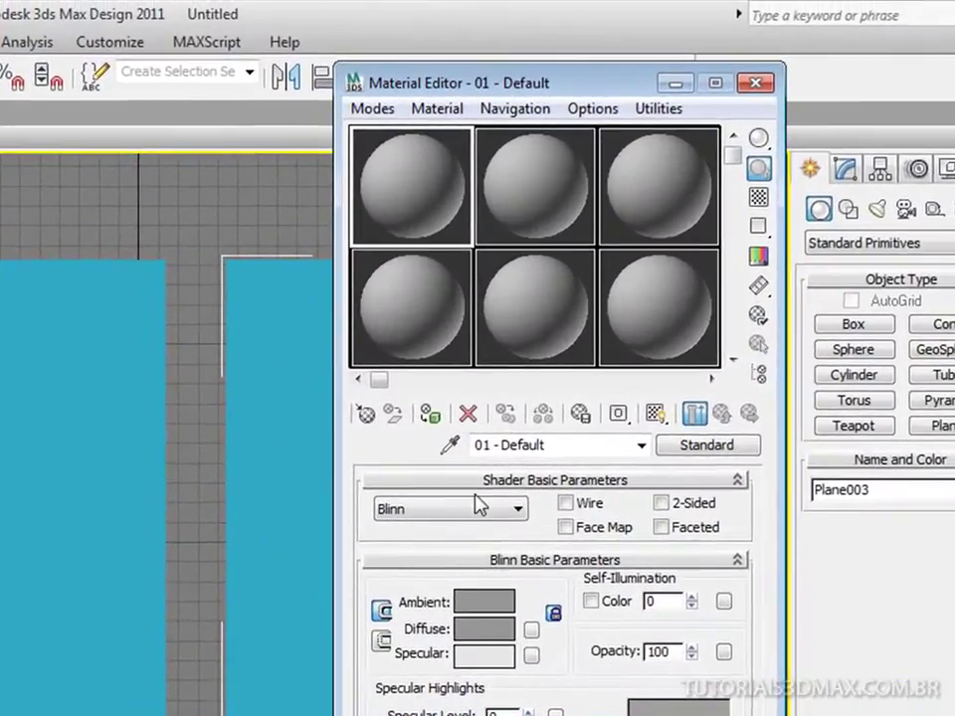
left_click_drag(567, 445, 189, 393)
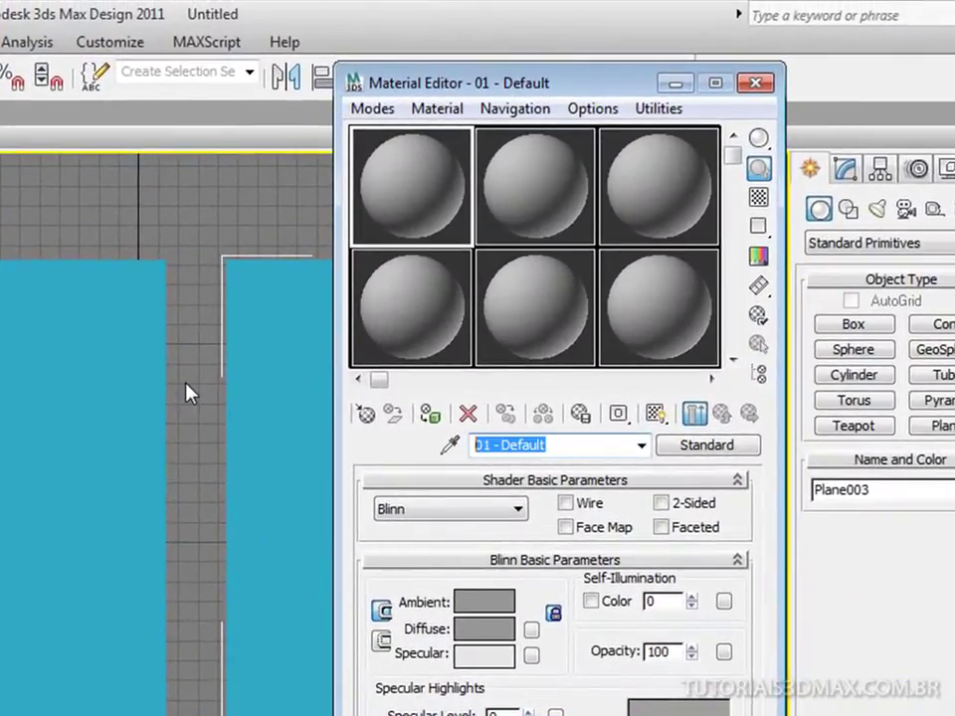
type("ovo1")
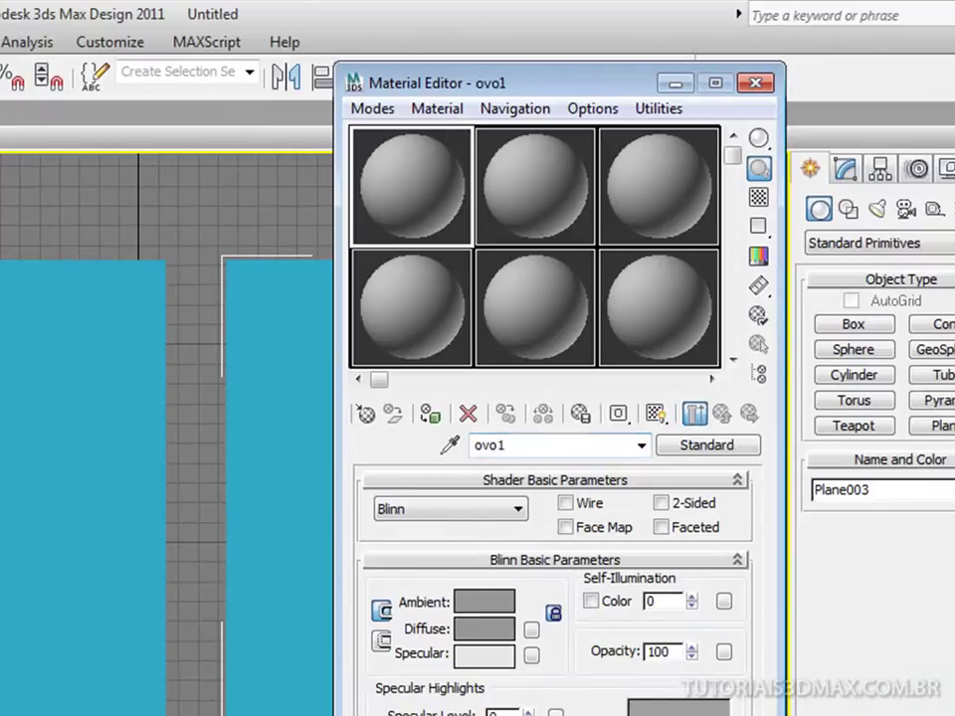
left_click(502, 204)
left_click_drag(565, 448, 110, 379)
type("ovo")
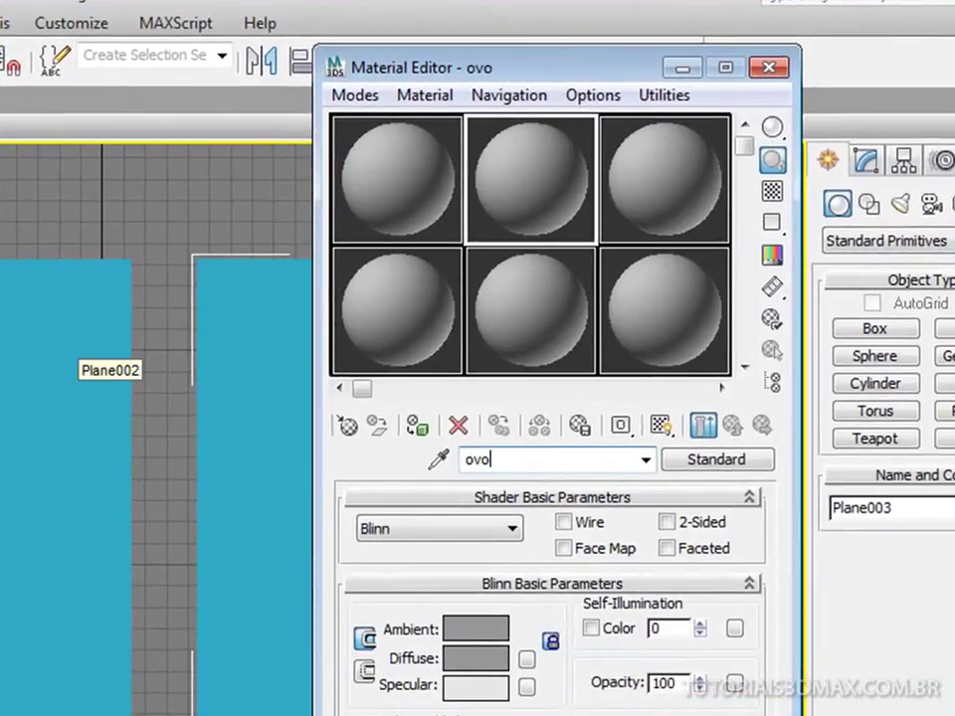
left_click(638, 221)
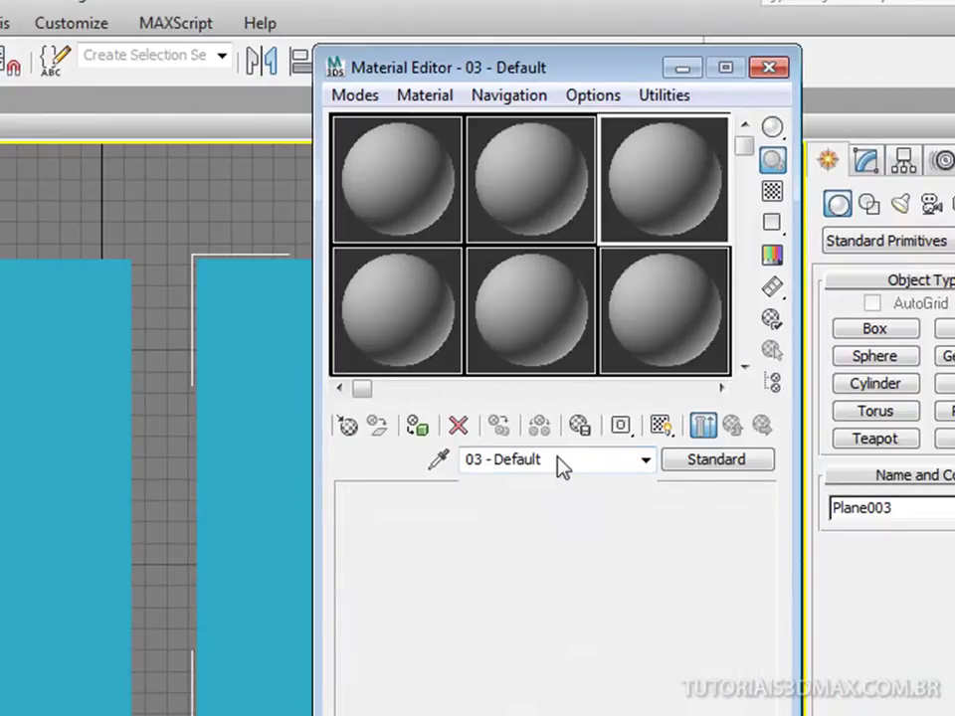
left_click_drag(558, 459, 338, 443)
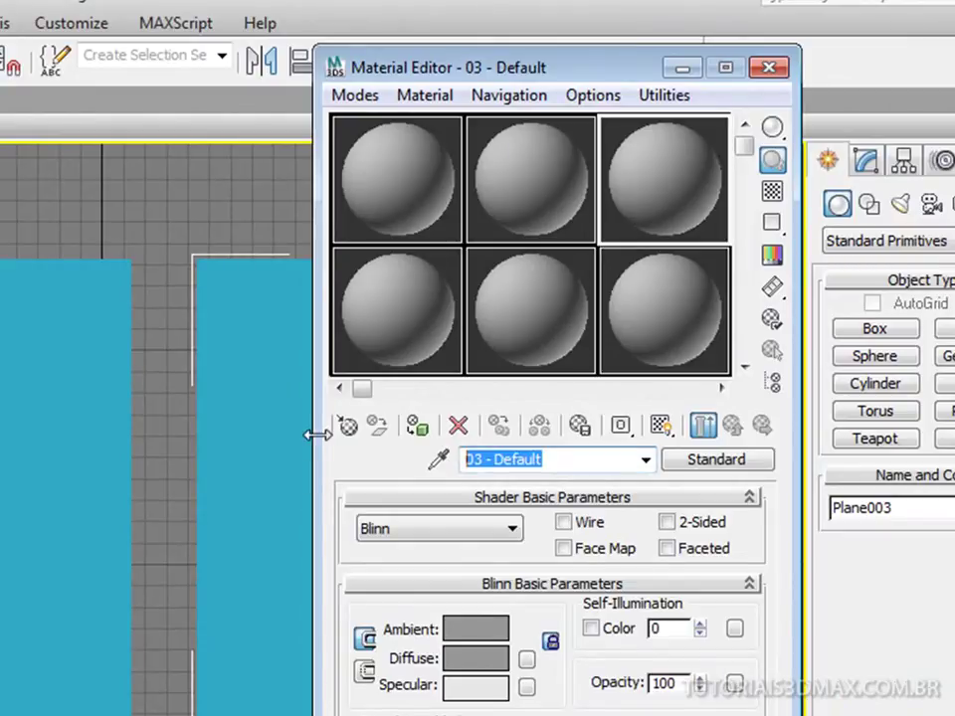
type("ovo")
type("3")
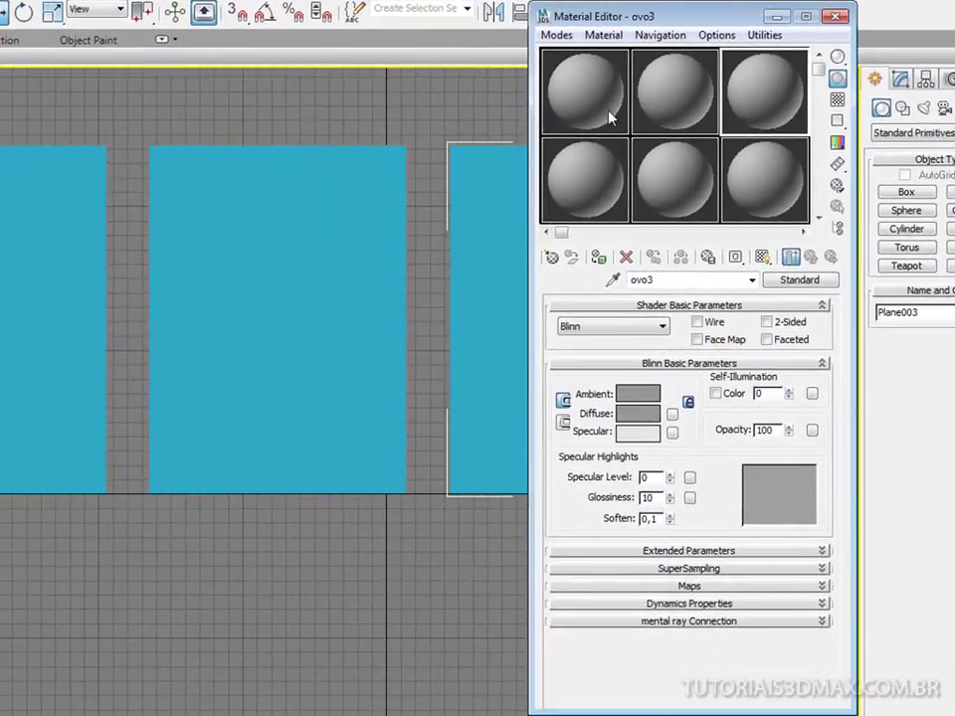
left_click(595, 99)
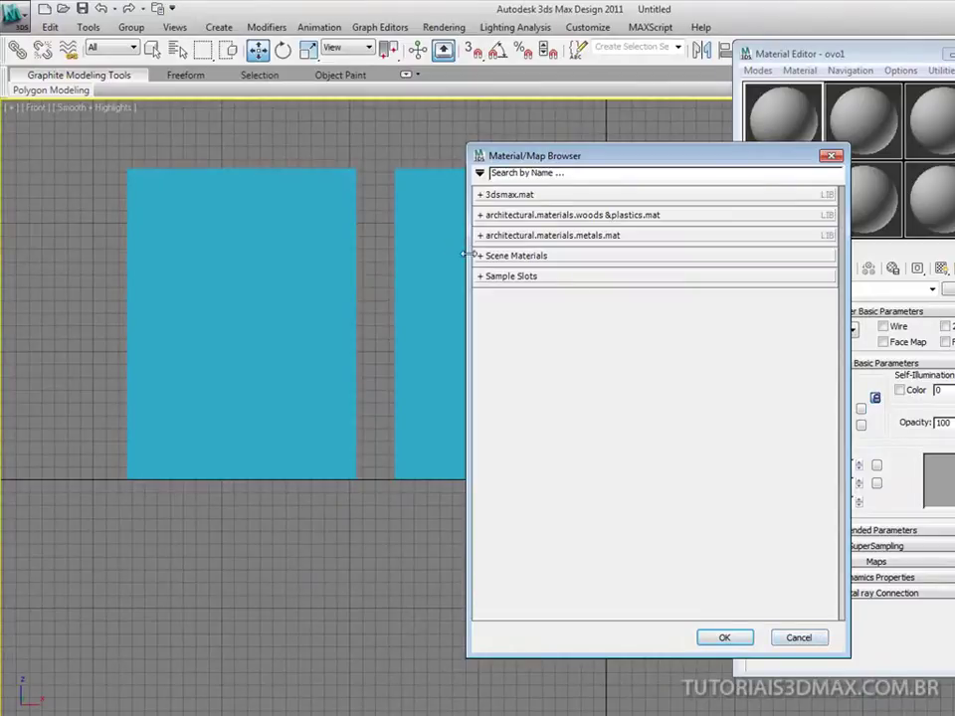
- Give ovo1 a Bitmap diffuse map using ovo1.jpg from the ovos\ref folder
left_click(481, 173)
left_click(518, 243)
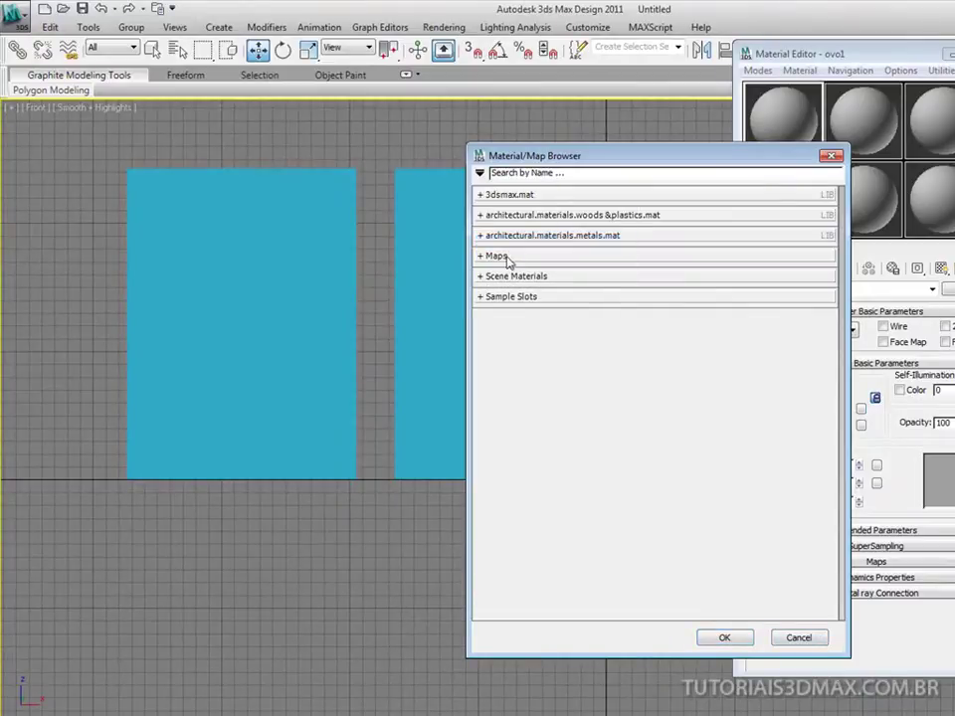
left_click(514, 272)
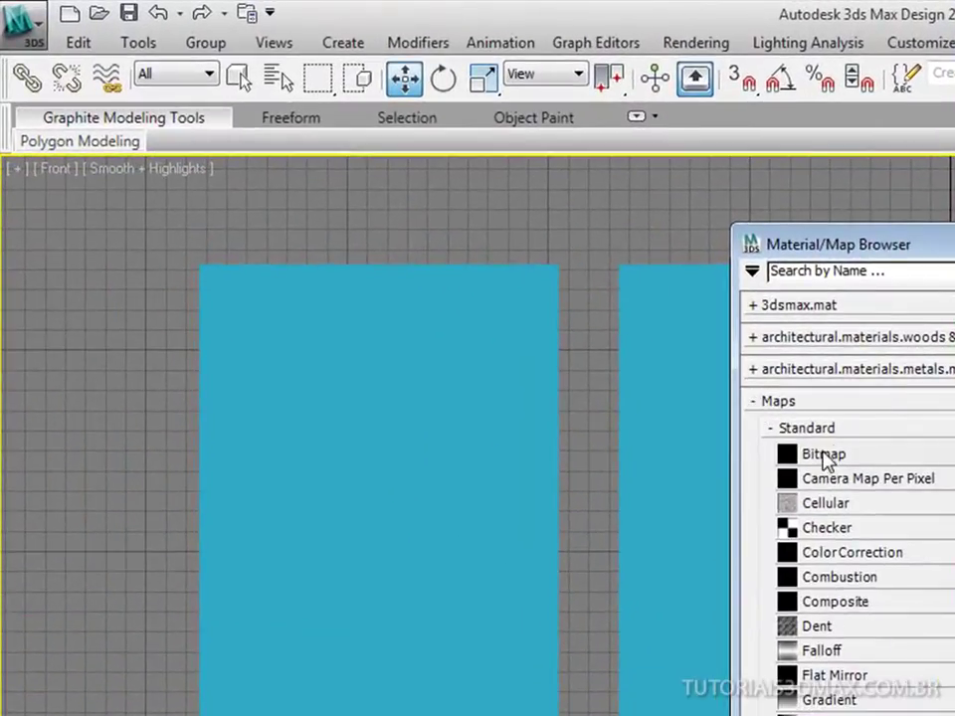
double_click(826, 455)
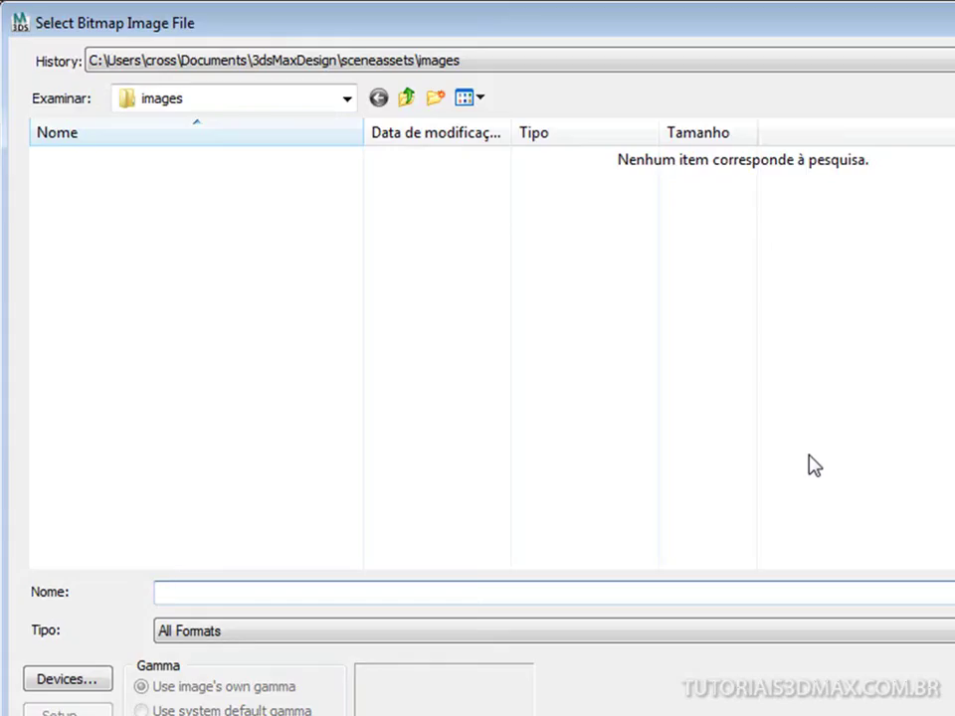
left_click(393, 68)
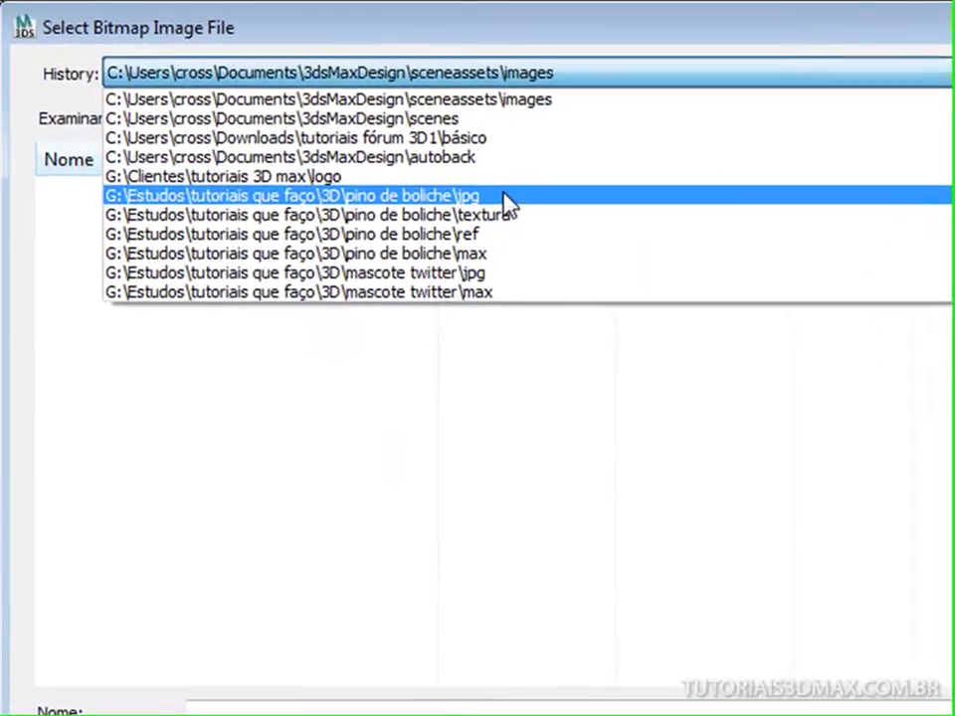
left_click(402, 163)
left_click(493, 121)
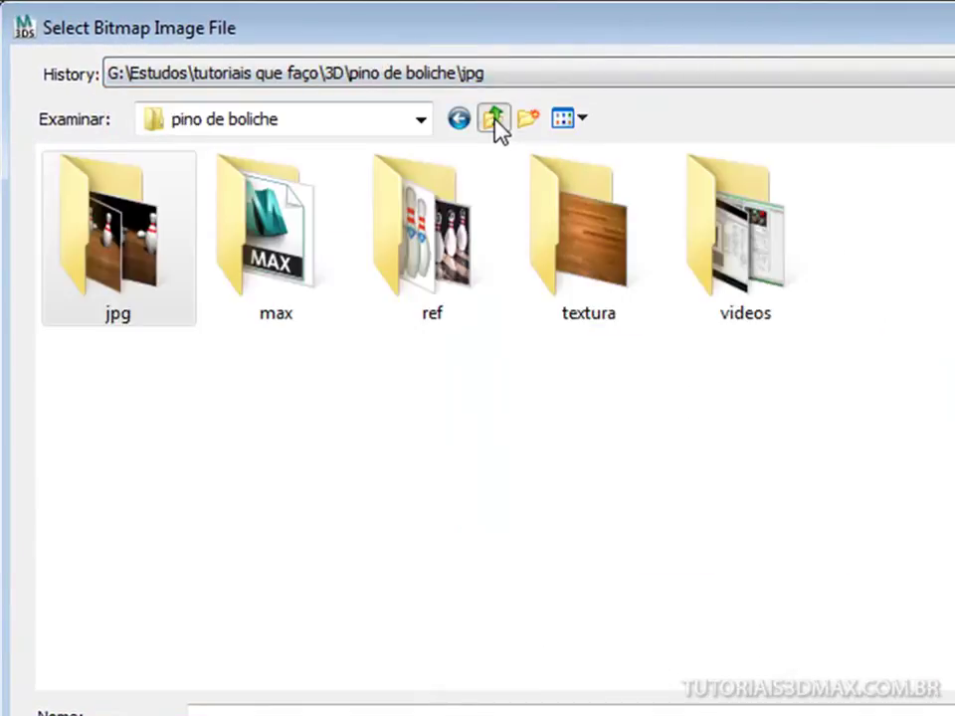
left_click(493, 121)
double_click(160, 197)
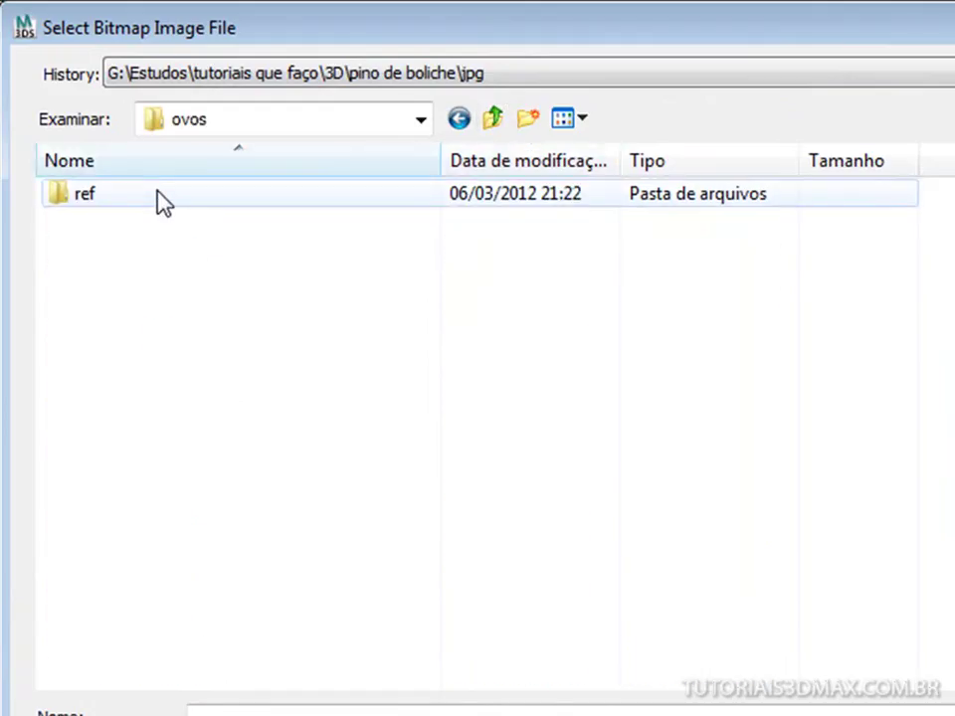
double_click(75, 195)
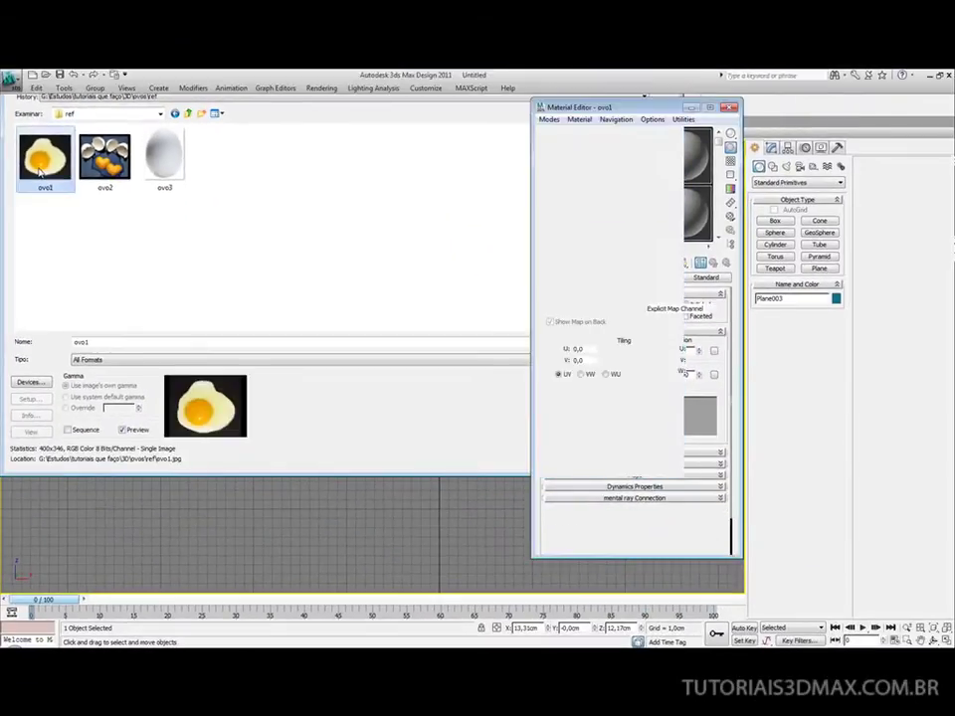
double_click(70, 196)
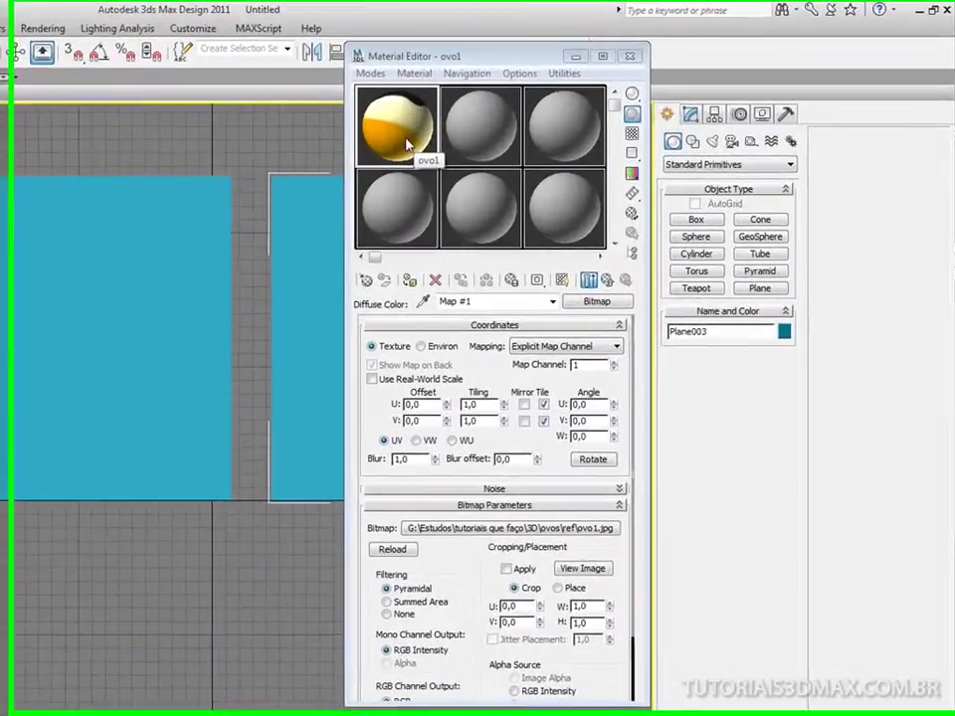
- Preview ovo1 on a cube sample, show its map in the viewport, and apply it to Plane001
right_click(579, 169)
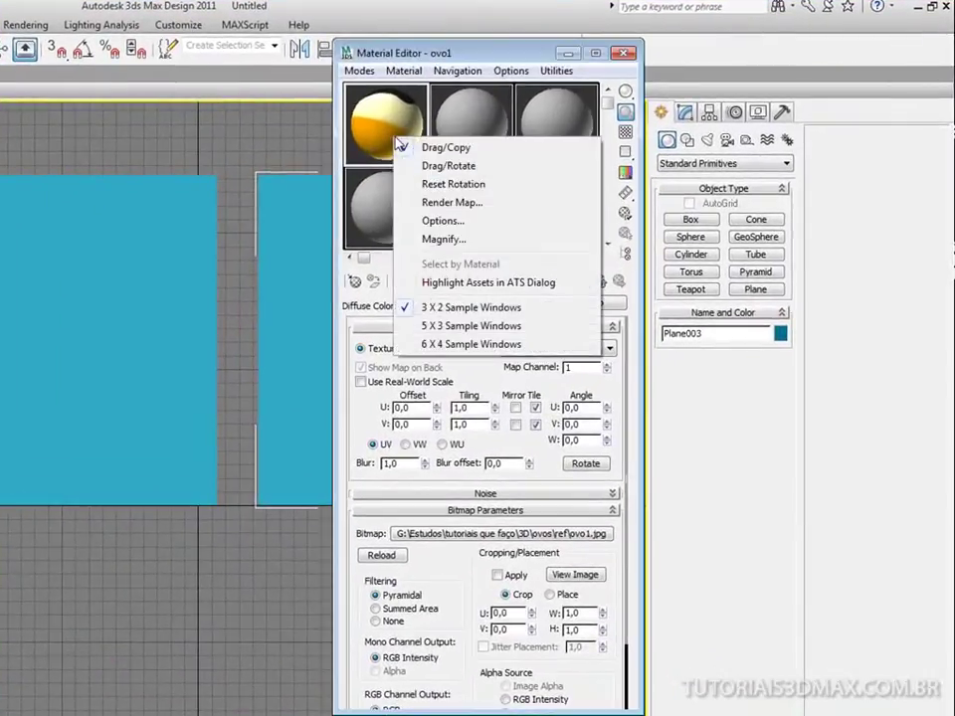
left_click(387, 47)
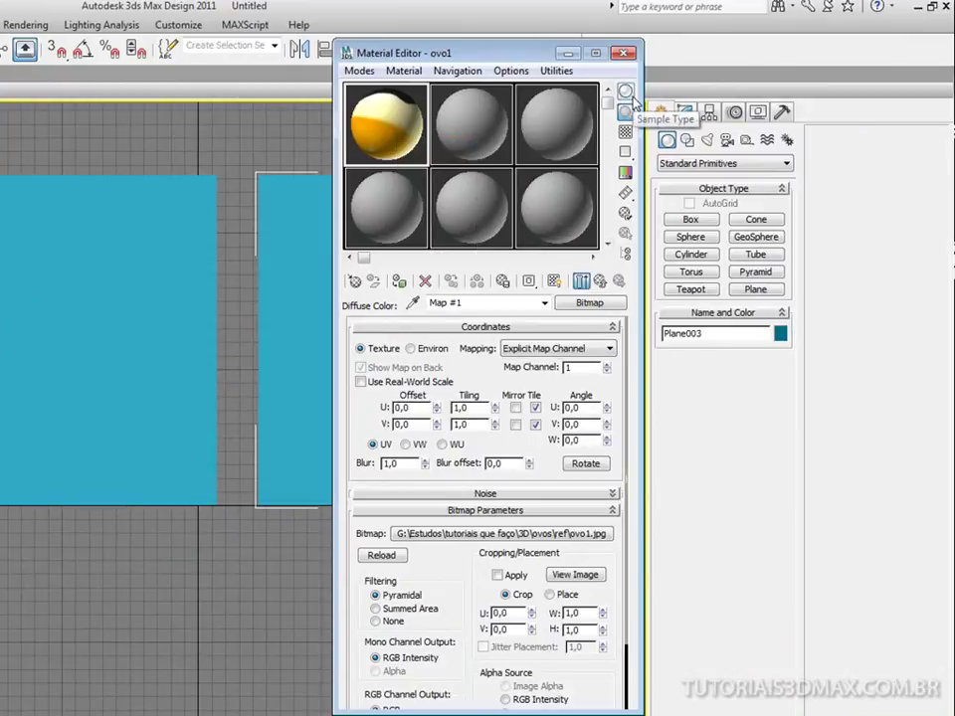
left_click_drag(629, 91, 684, 95)
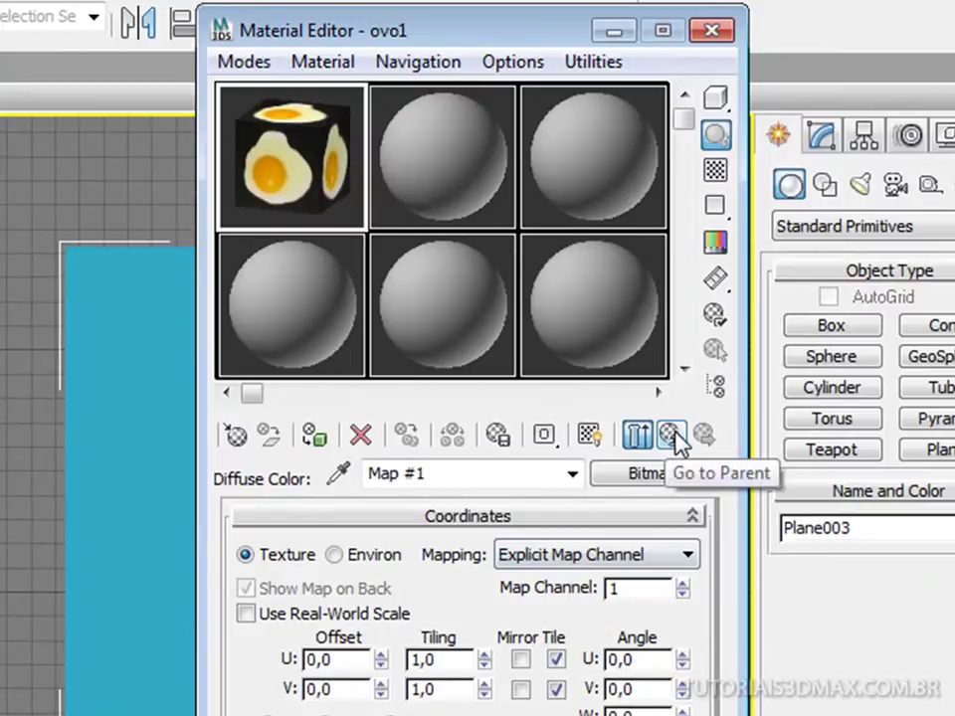
left_click(673, 438)
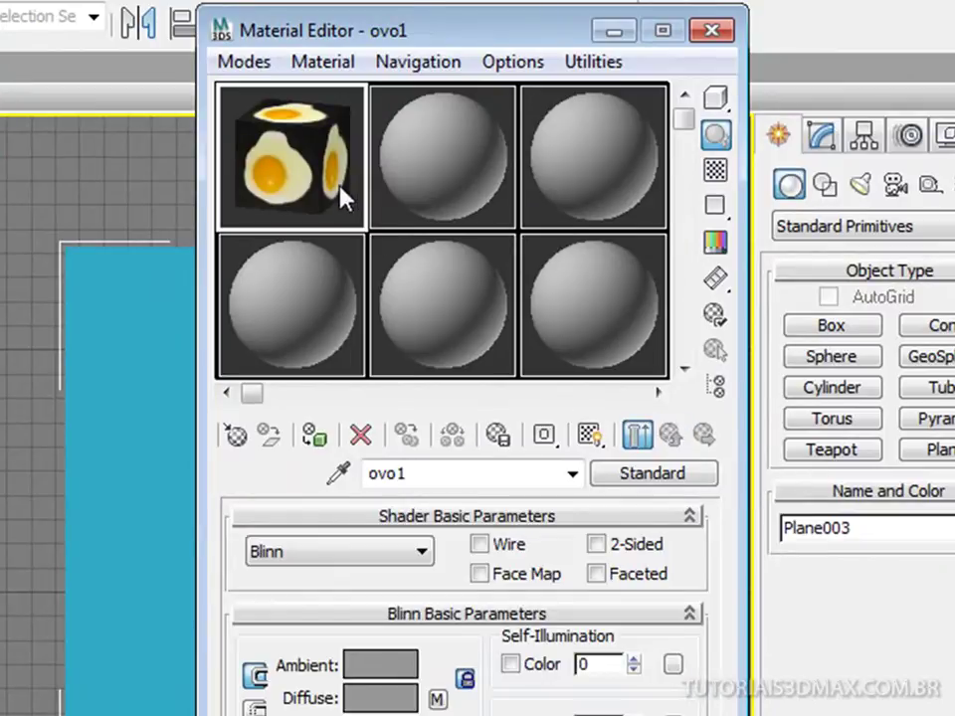
left_click(589, 438)
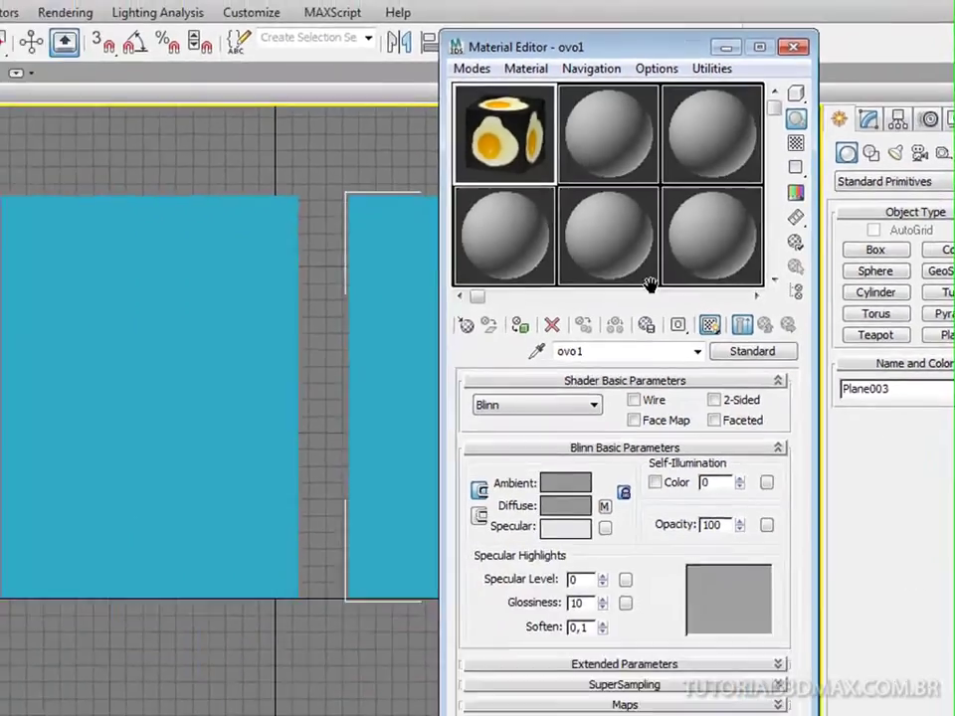
left_click_drag(82, 343, 51, 338)
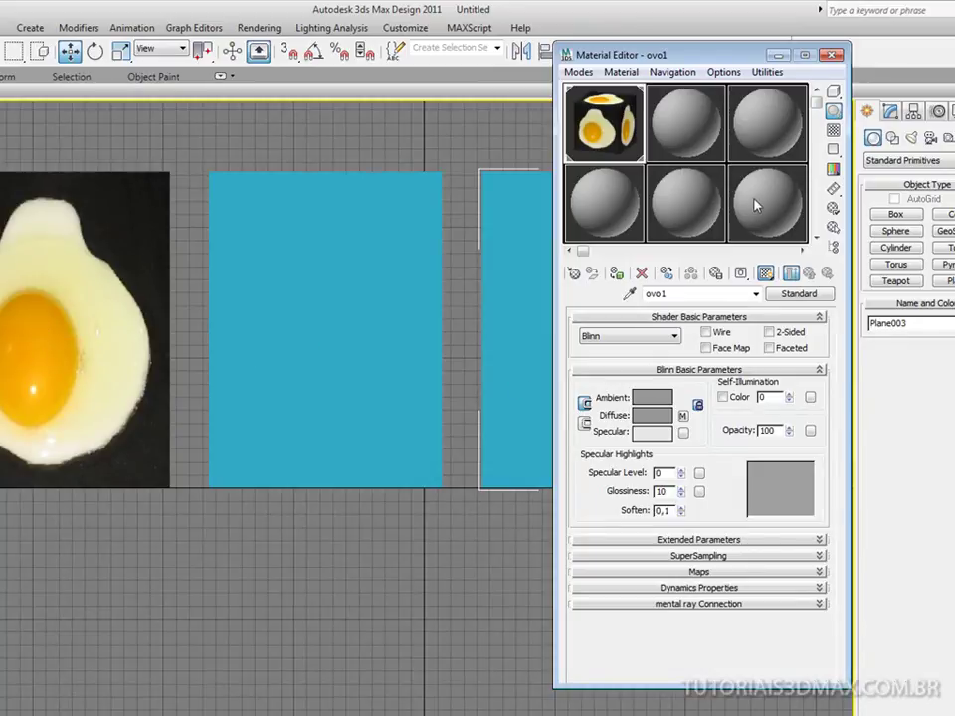
- Add a UVW Map modifier to Plane003 and set its projection to Cylindrical
left_click_drag(686, 61, 683, 62)
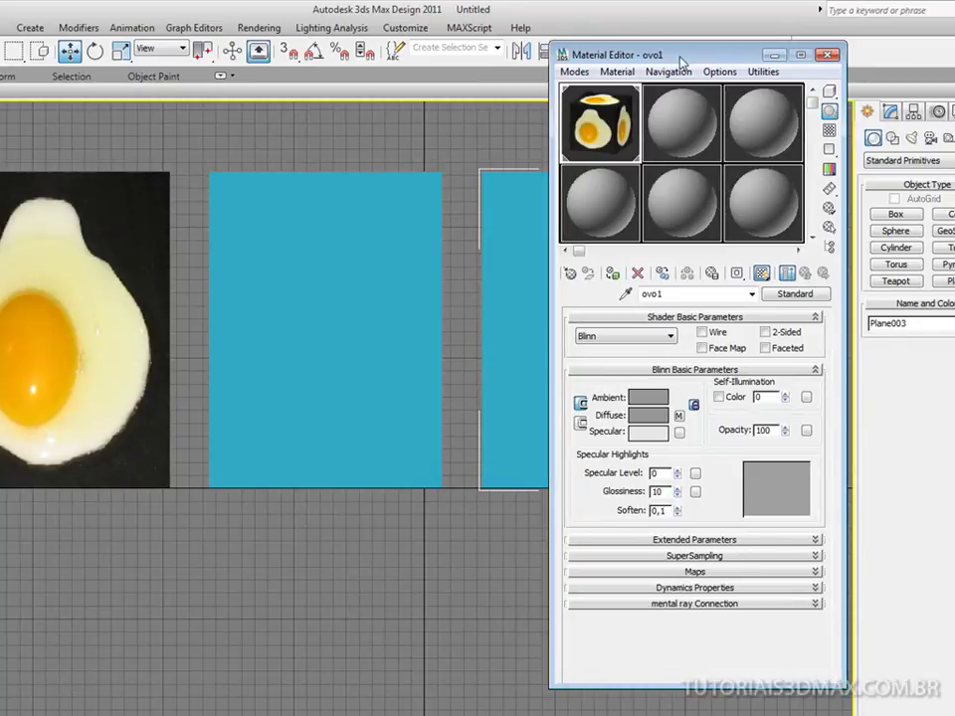
left_click(890, 112)
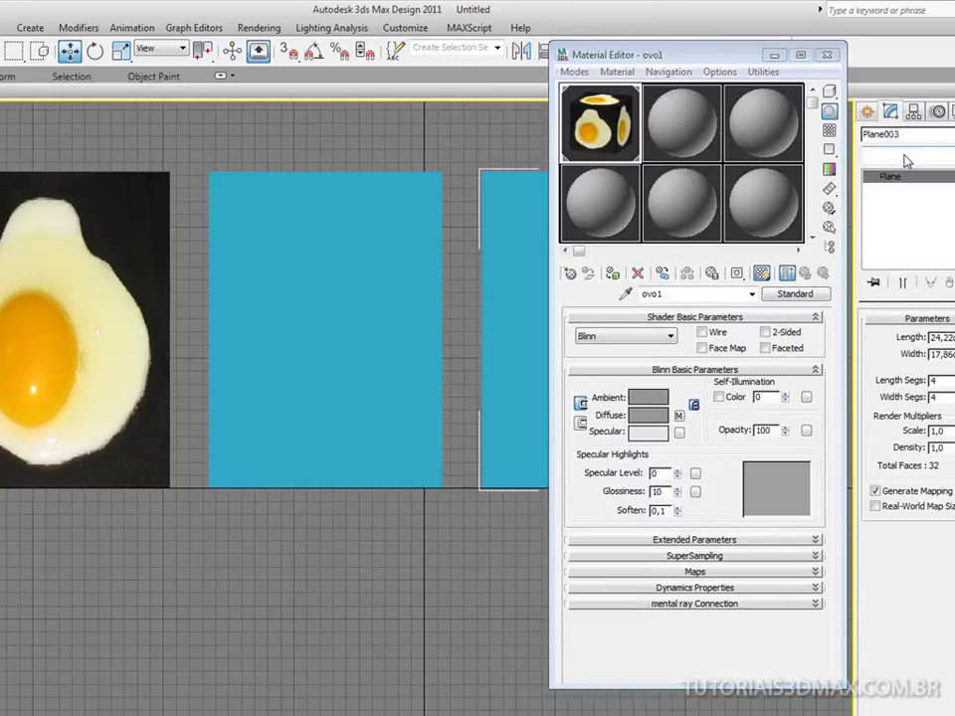
left_click(905, 160)
scroll(905, 160, "down", 10)
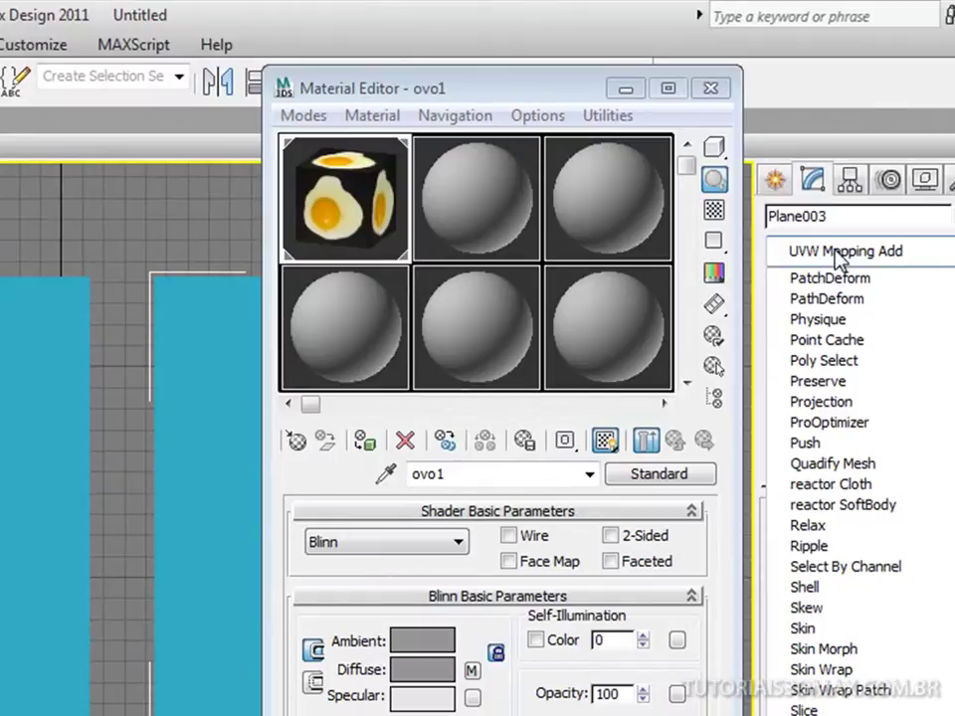
key("Up")
left_click(833, 251)
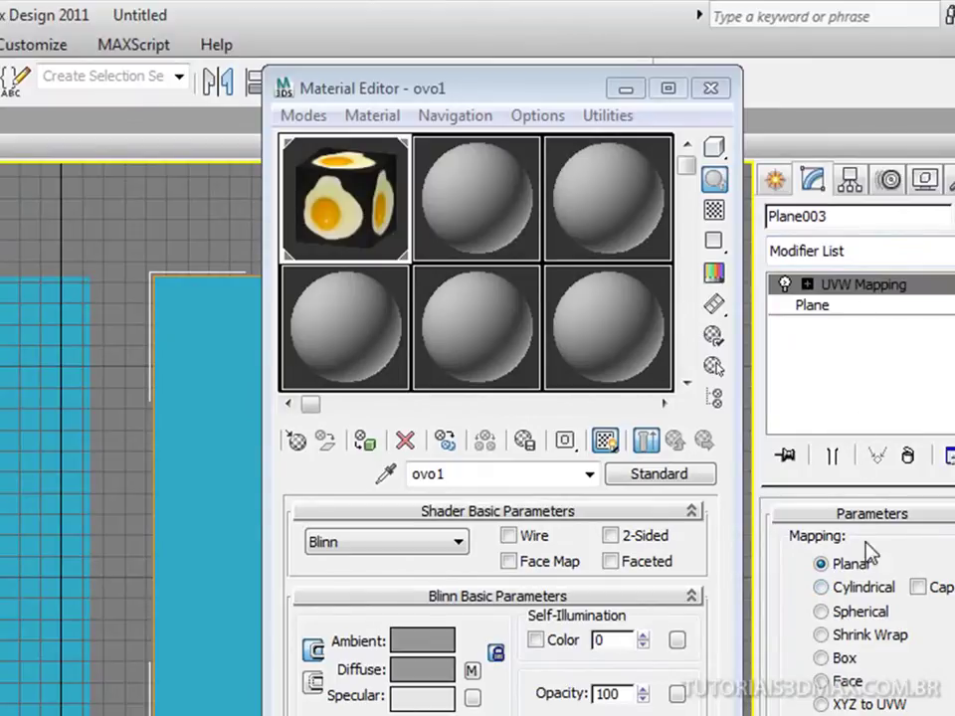
left_click(853, 591)
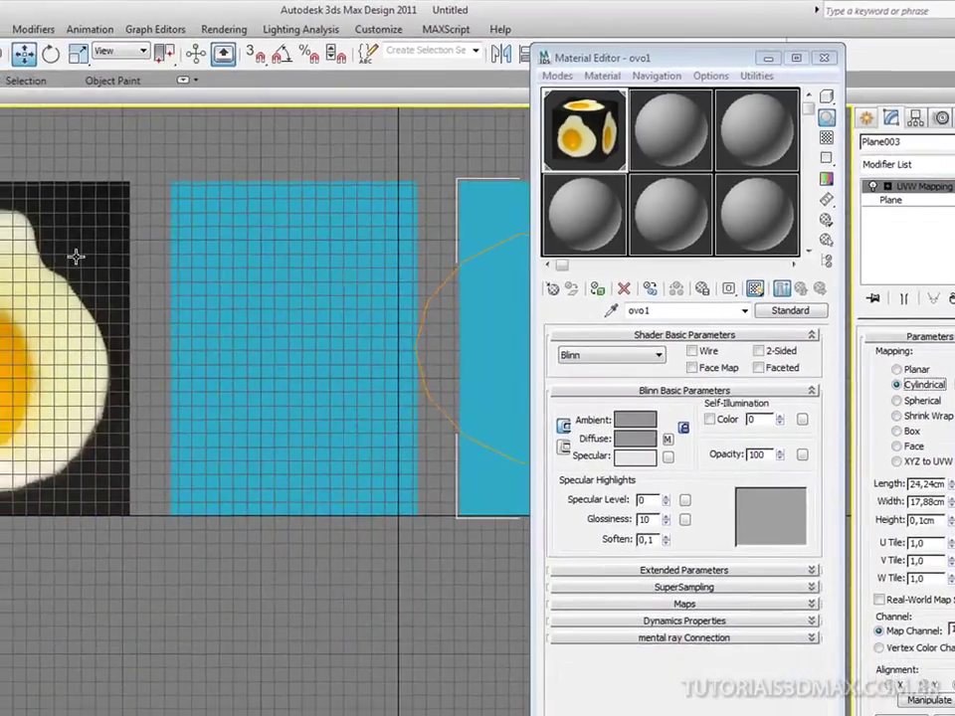
- Add a UVW Map modifier to the egg-textured plane and select its Gizmo sub-object
left_click(54, 265)
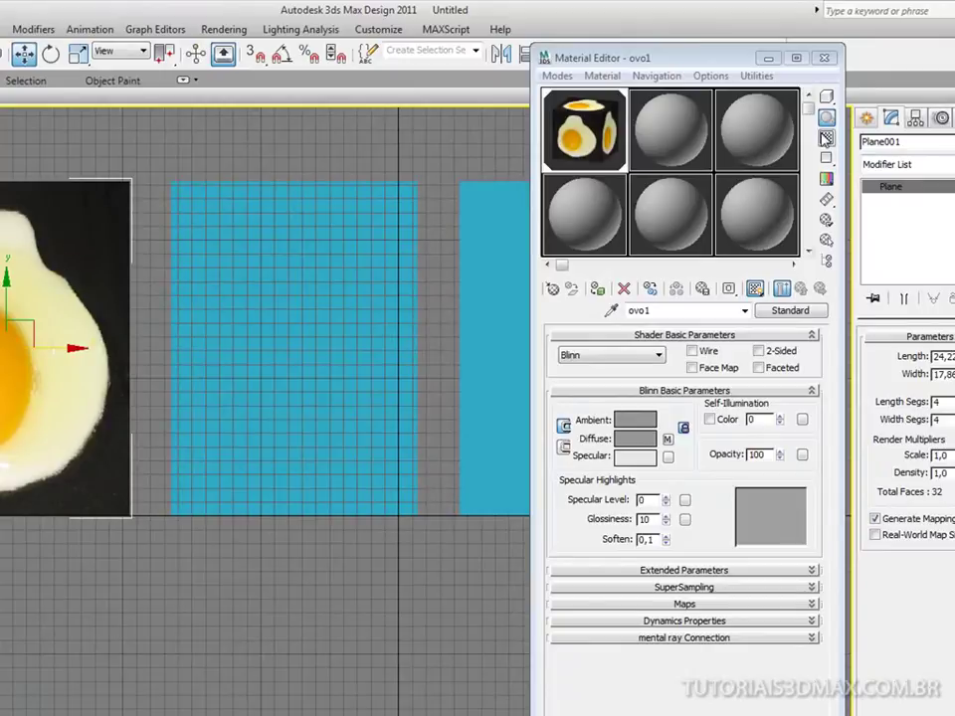
left_click(903, 166)
key("u")
key("v")
key("Return")
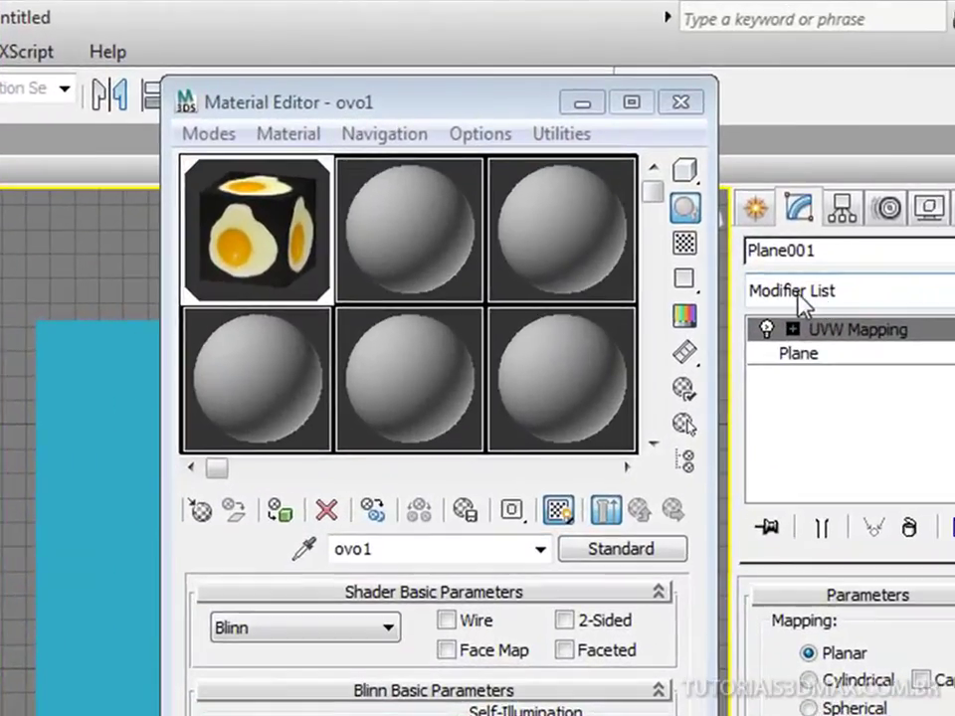
left_click(802, 313)
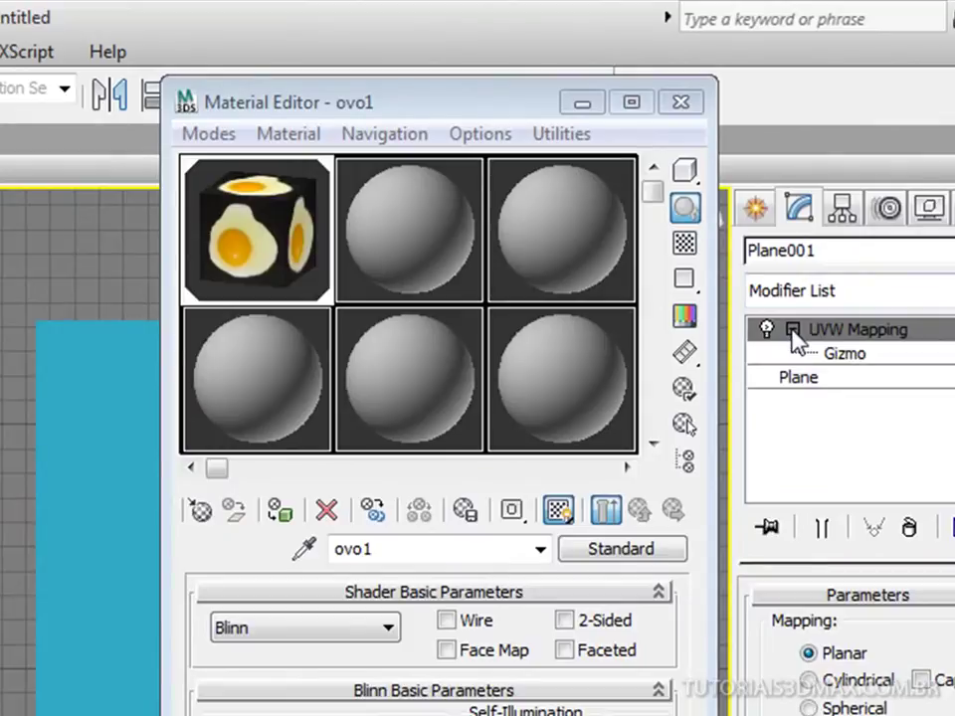
left_click(864, 360)
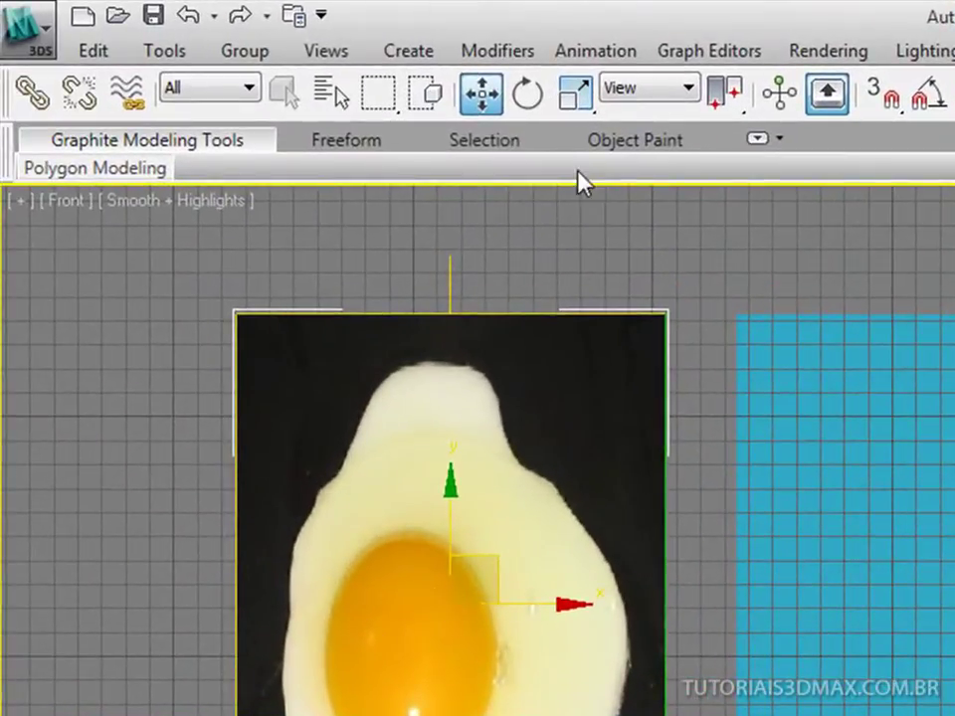
- Scale the egg plane's UVW Mapping gizmo wider along X to fit the photo
left_click_drag(577, 94, 580, 144)
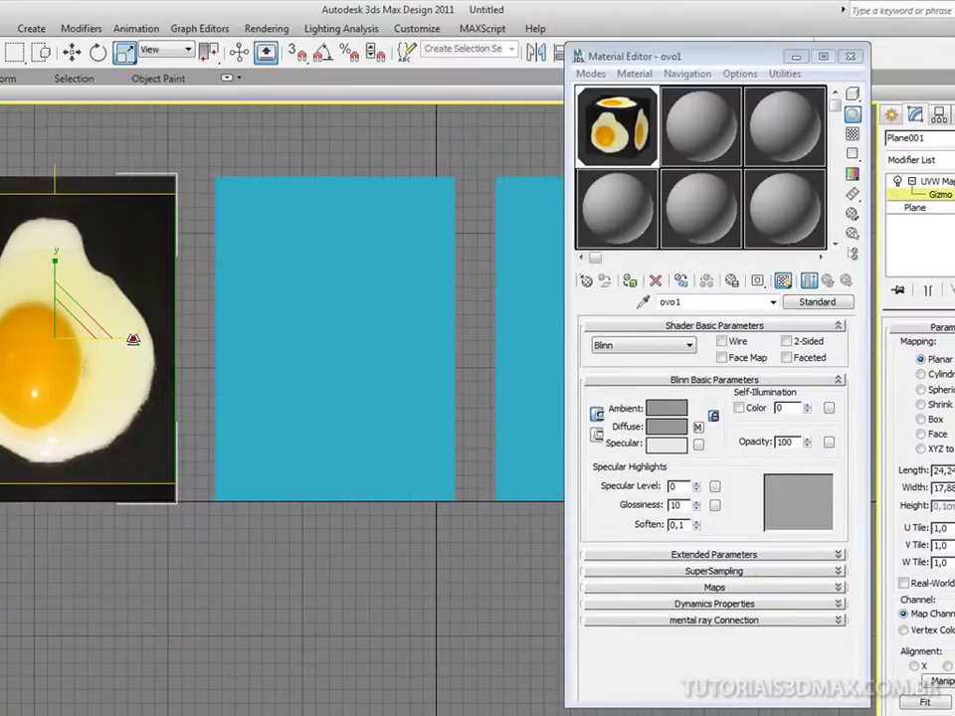
left_click_drag(134, 341, 145, 339)
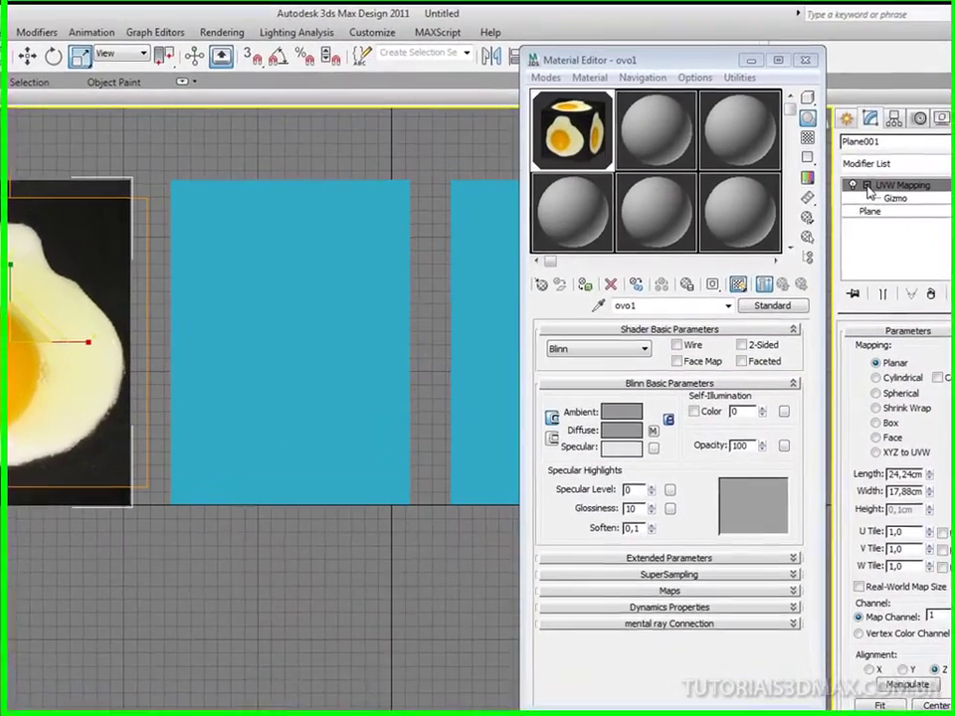
left_click(768, 194)
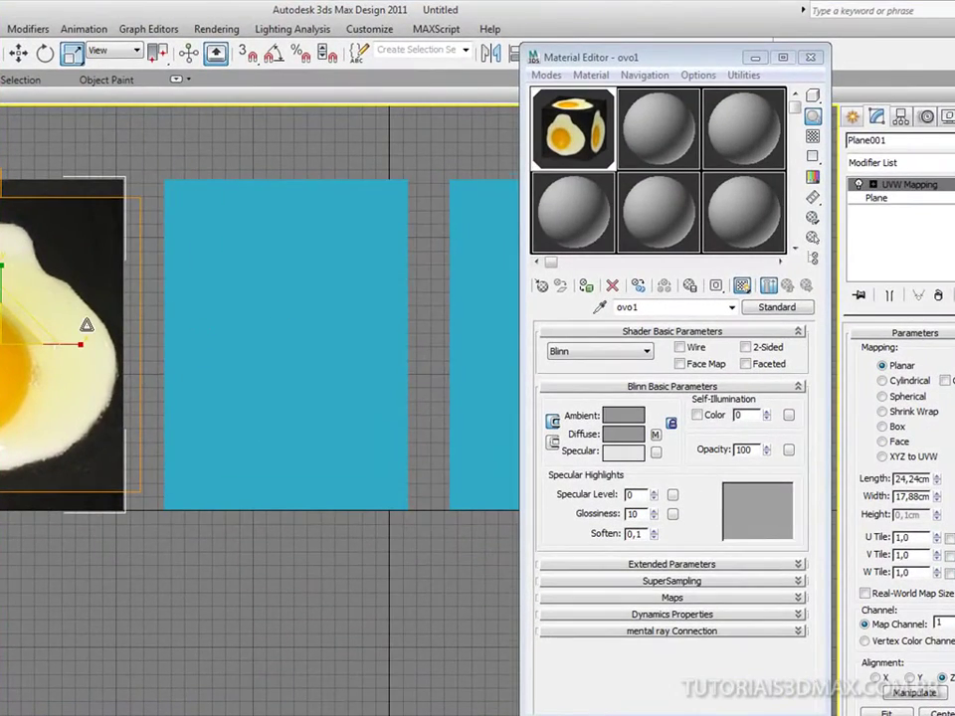
middle_click_drag(86, 325, 61, 318)
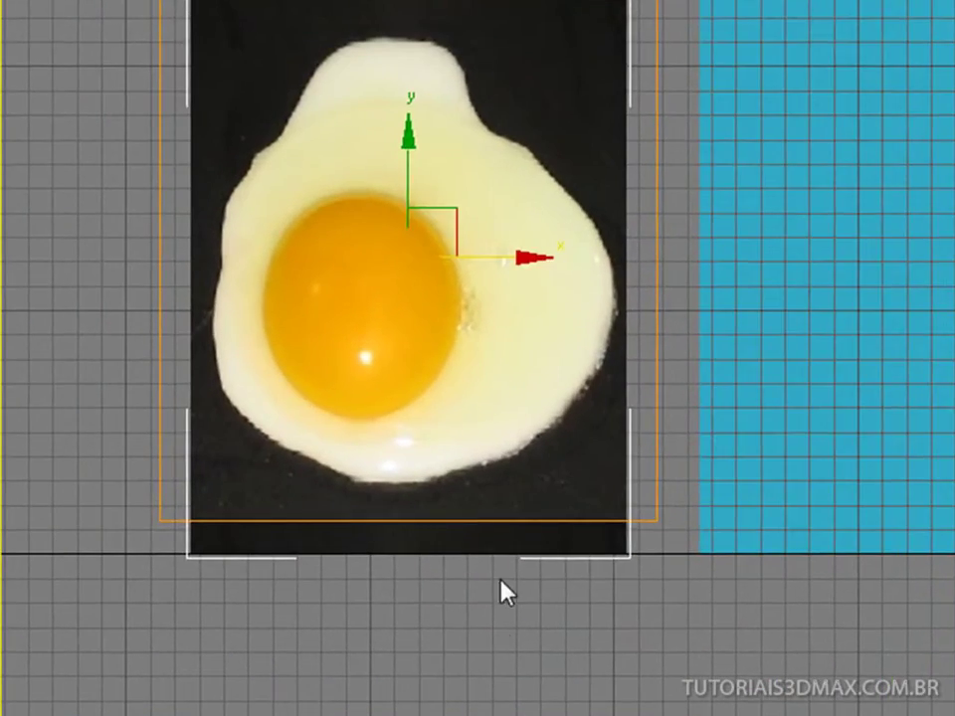
- Deselect the plane, reframe the view on the planes, and select the ovo2 material slot
left_click(499, 635)
mouse_move(463, 151)
middle_mouse_down()
mouse_move(461, 138)
mouse_move(348, 100)
middle_mouse_up()
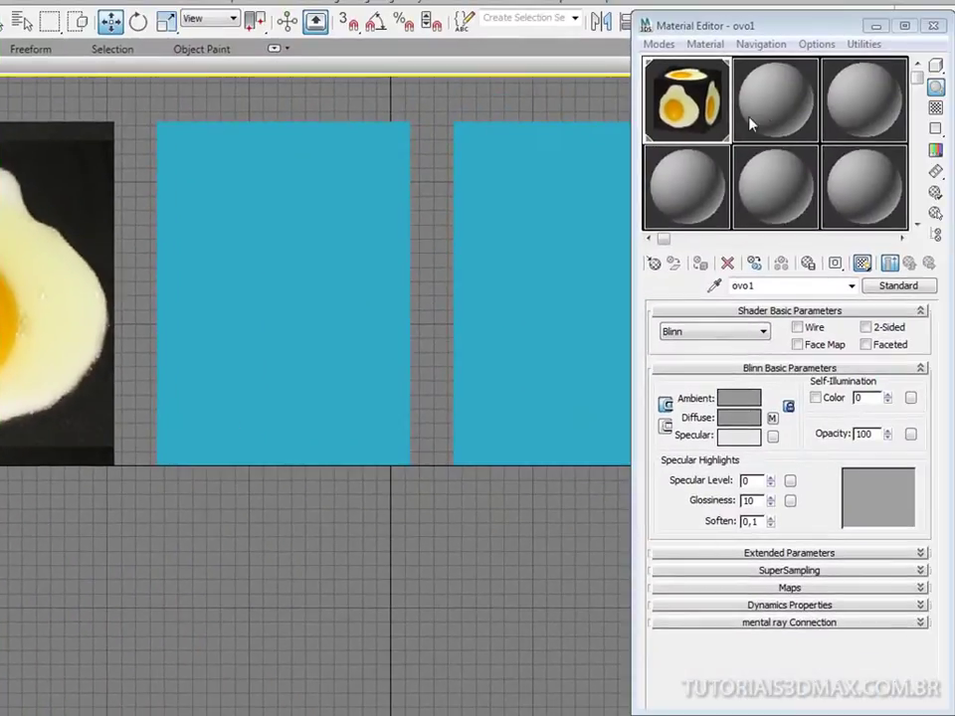
left_click(781, 101)
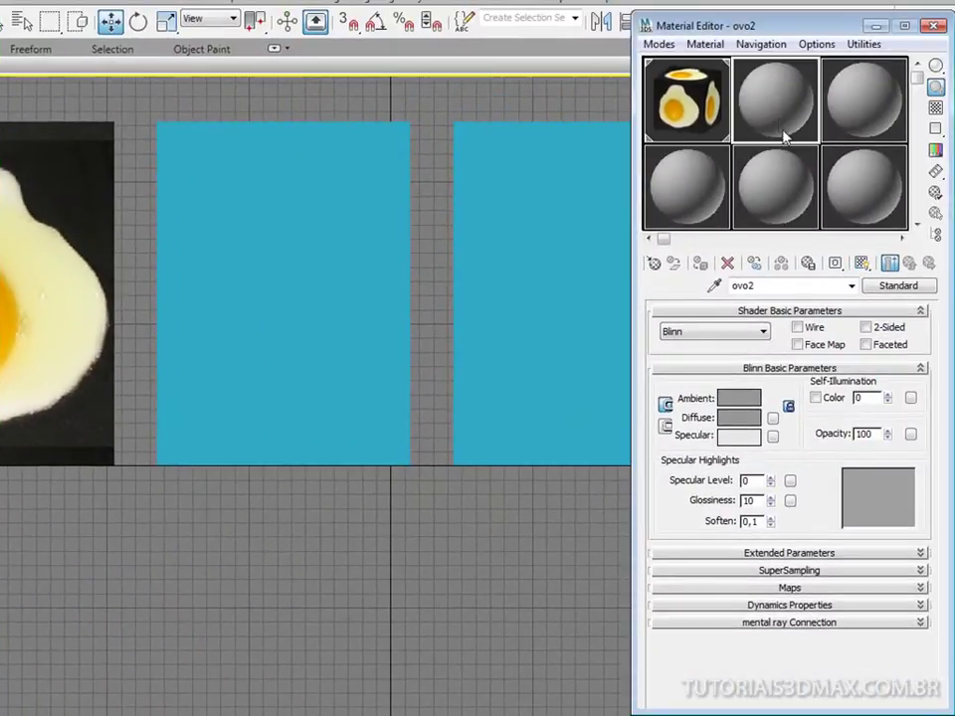
- Assign the ovo2.jpg bitmap as ovo2's diffuse map, previewed on a cube sample
left_click(773, 418)
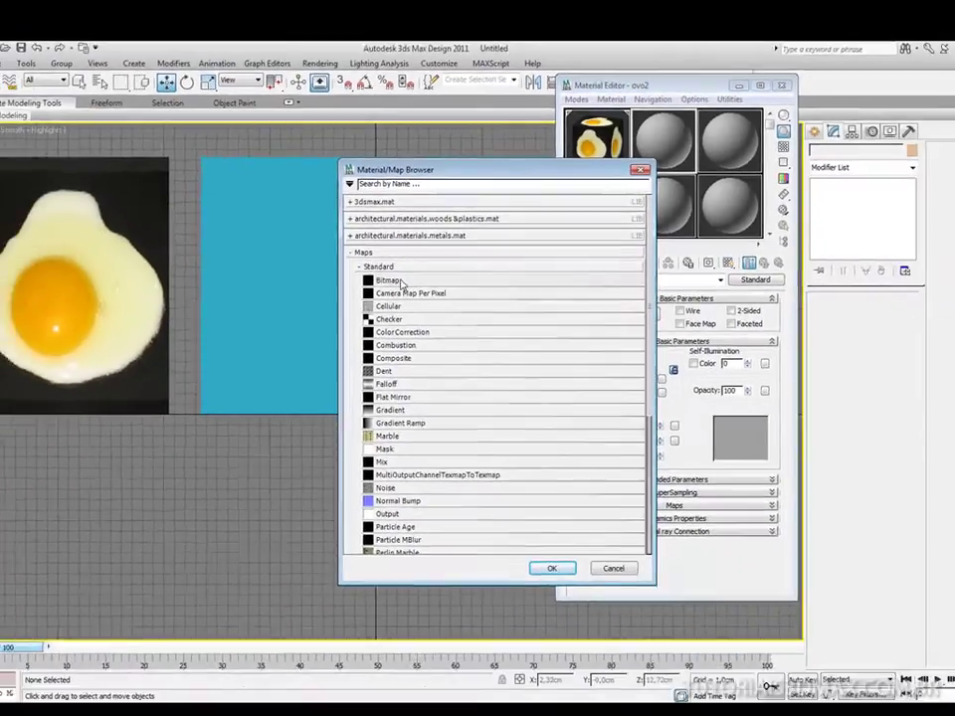
double_click(406, 287)
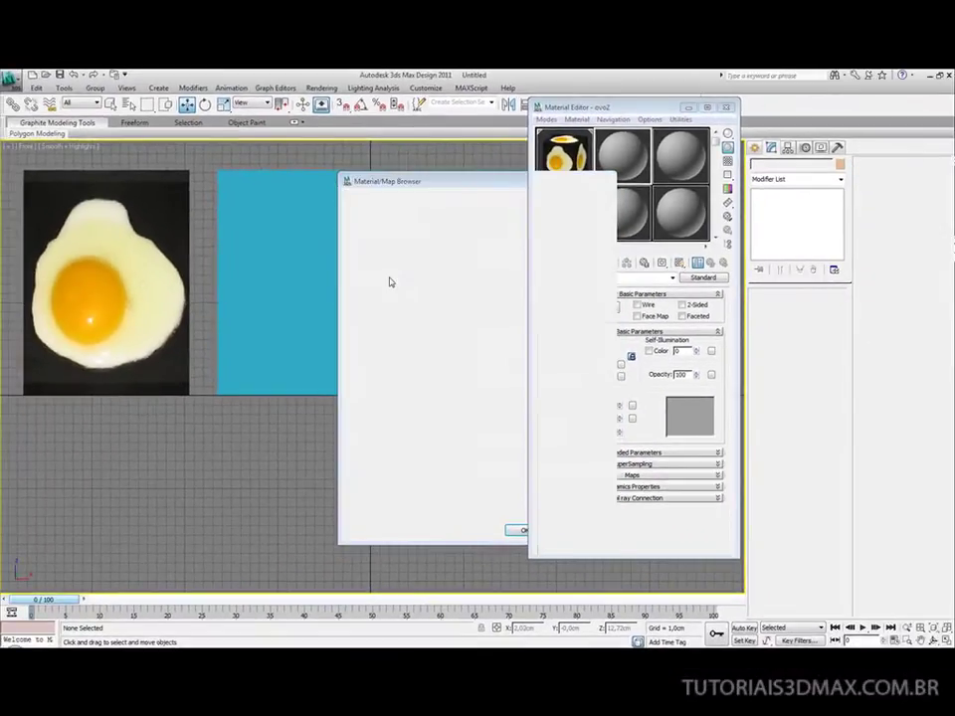
double_click(104, 157)
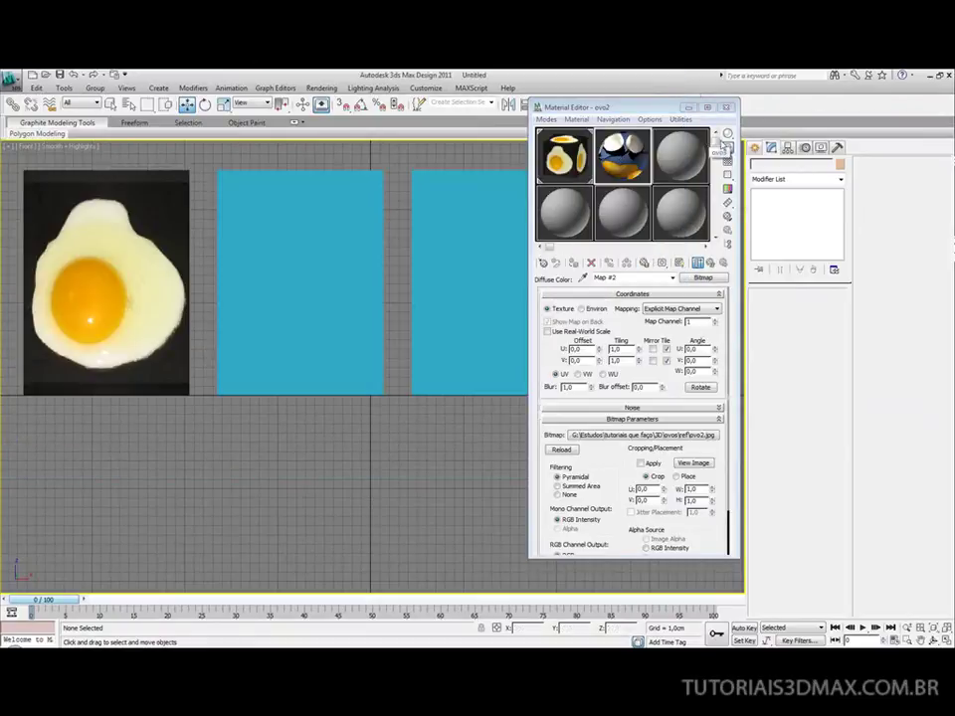
left_click_drag(727, 133, 728, 161)
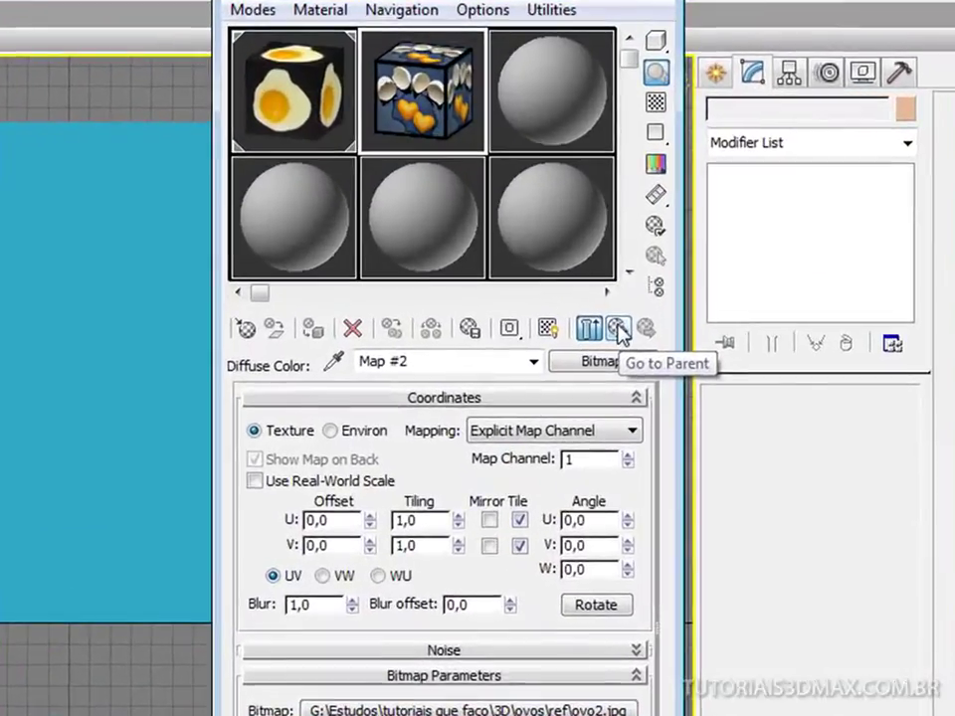
left_click(619, 332)
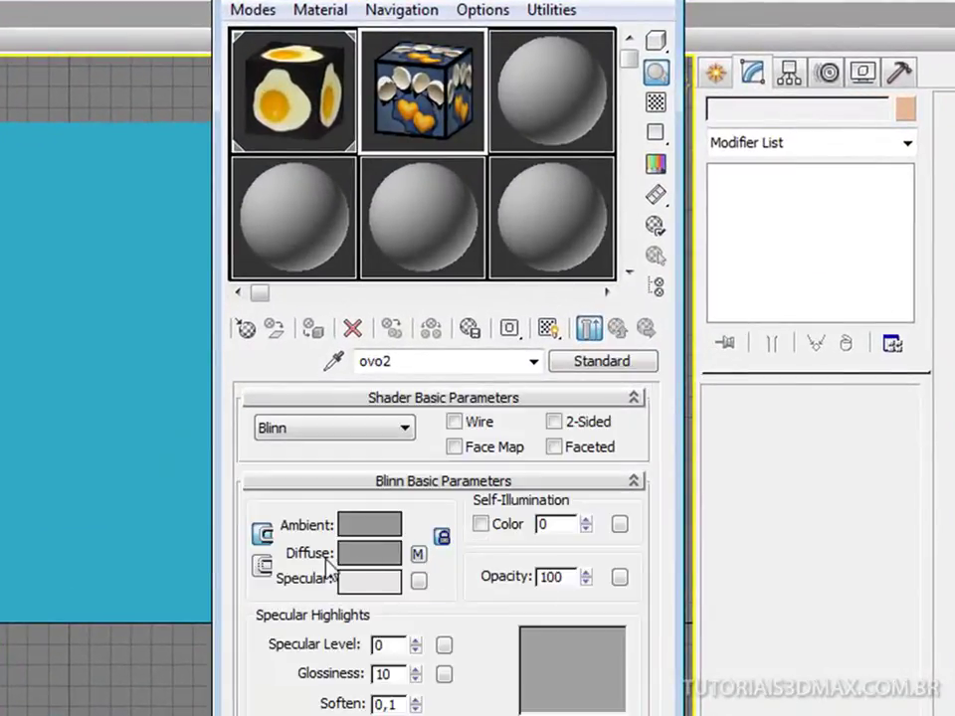
left_click(419, 556)
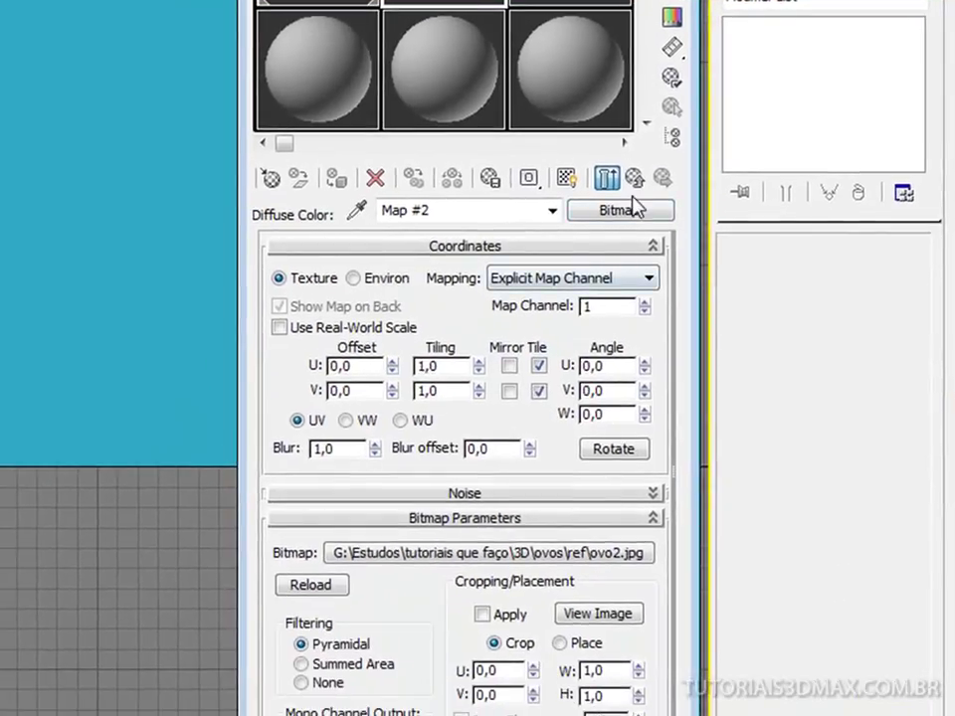
left_click(637, 179)
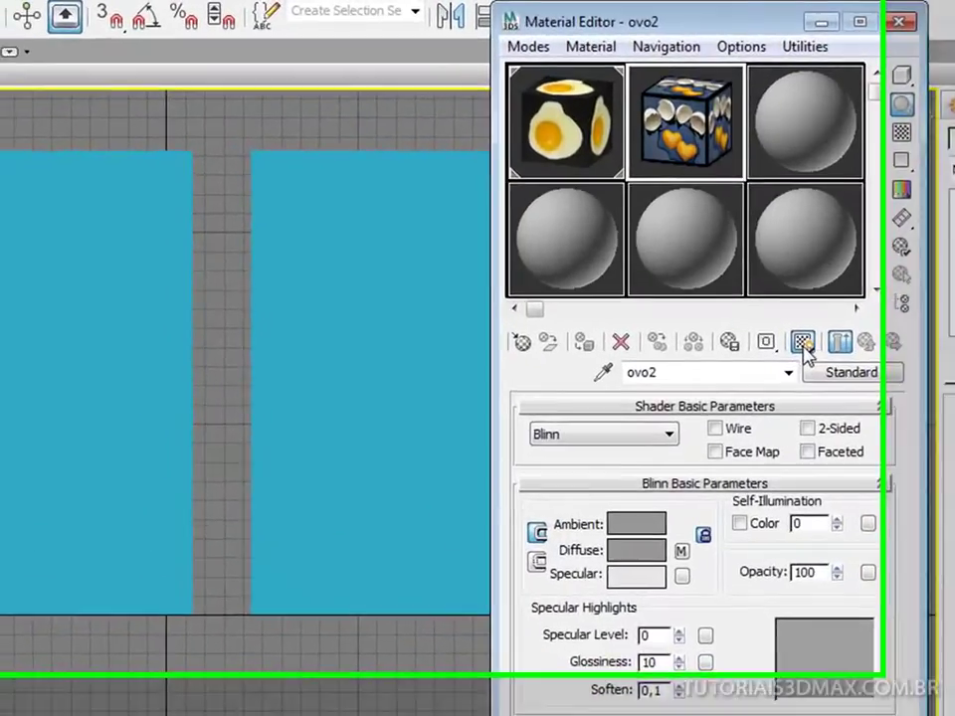
- Show the ovo2 map in viewports and apply ovo2 to the middle plane
left_click(803, 343)
left_click_drag(731, 159, 26, 390)
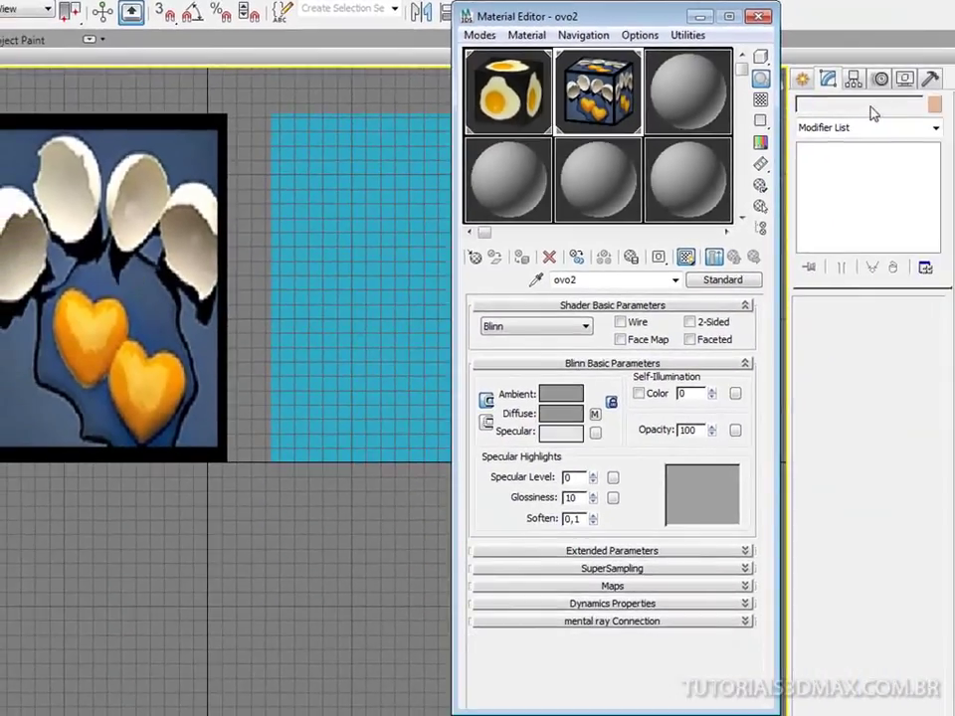
left_click(101, 177)
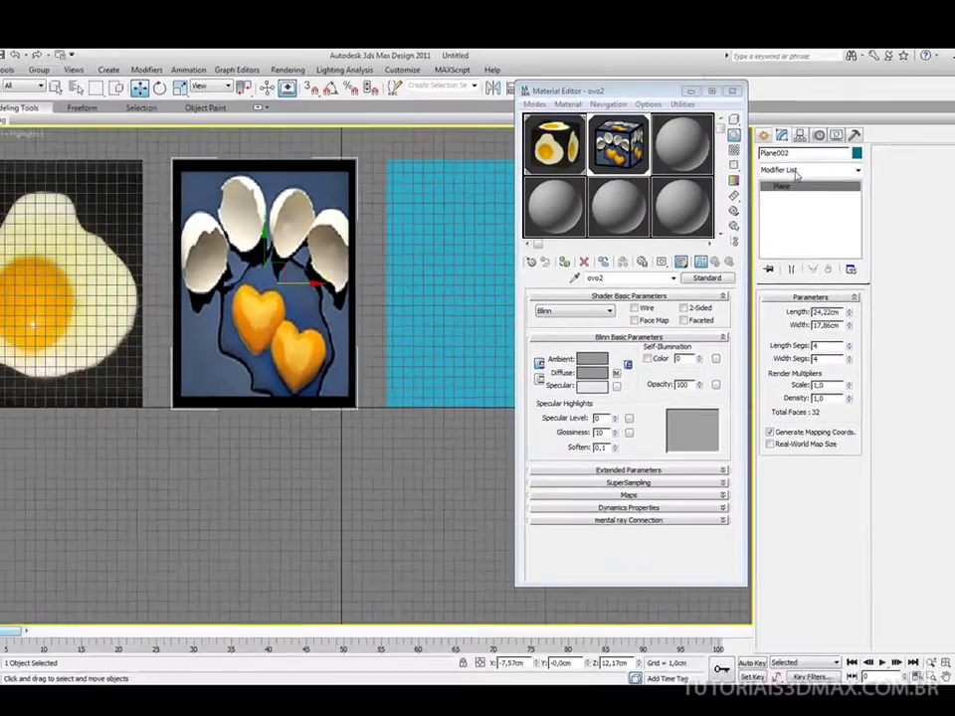
- Try an Unwrap UVW on Plane002, remove it, and add a Planar UVW Map instead
left_click(786, 179)
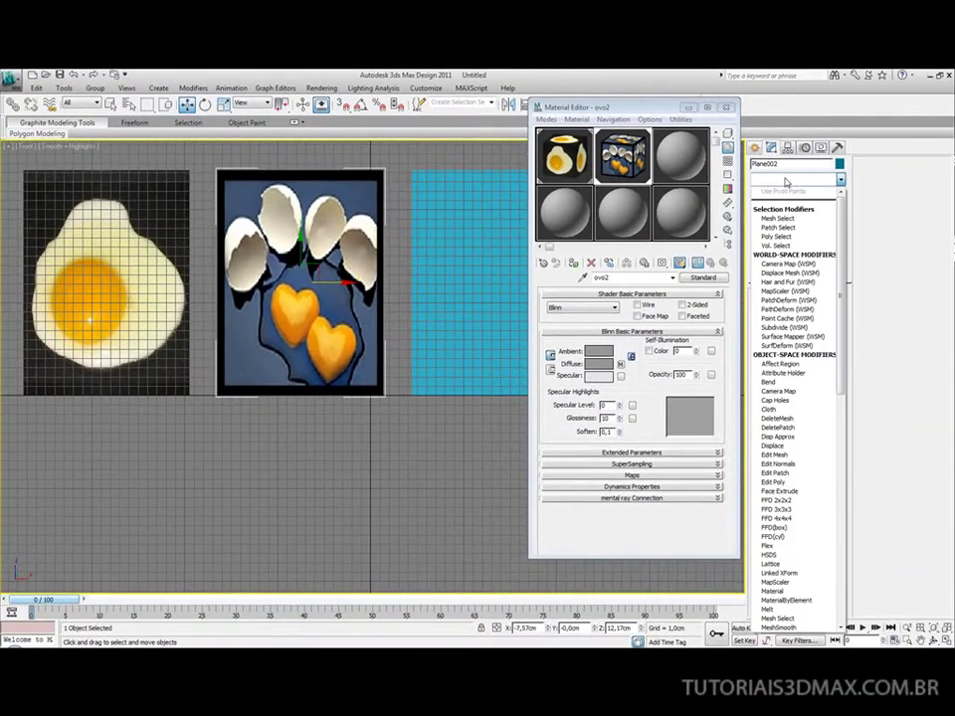
key("u")
key("Return")
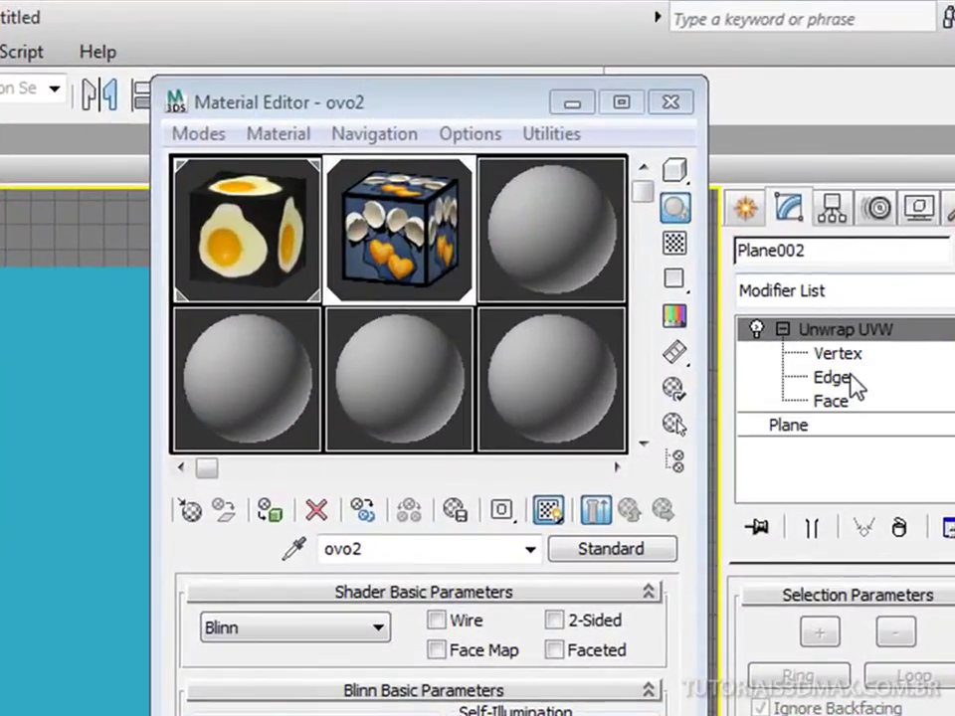
key("1")
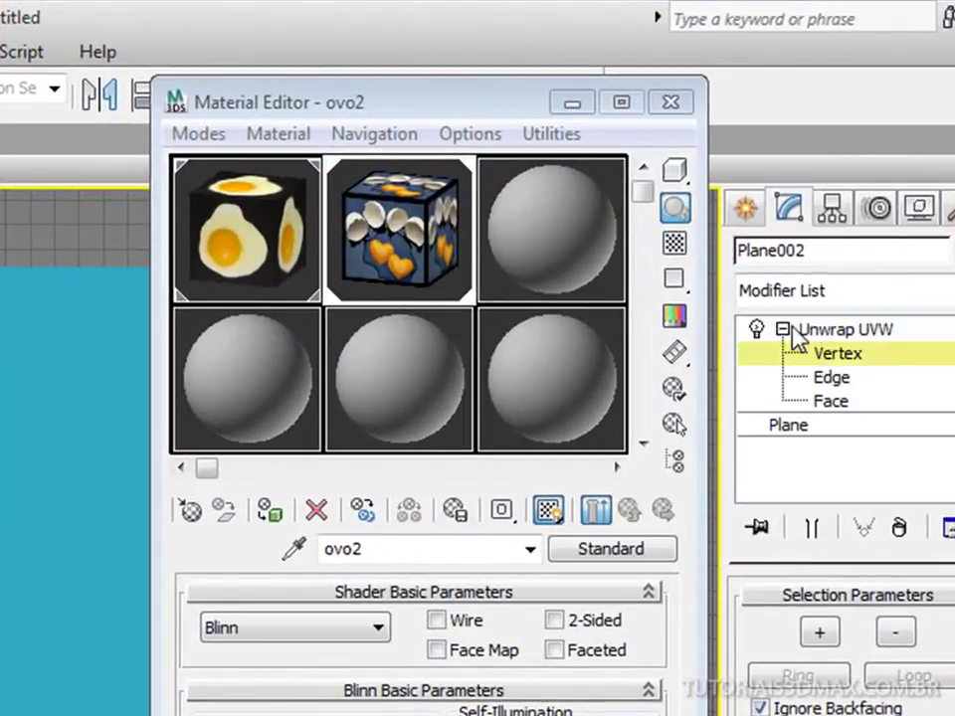
left_click(782, 330)
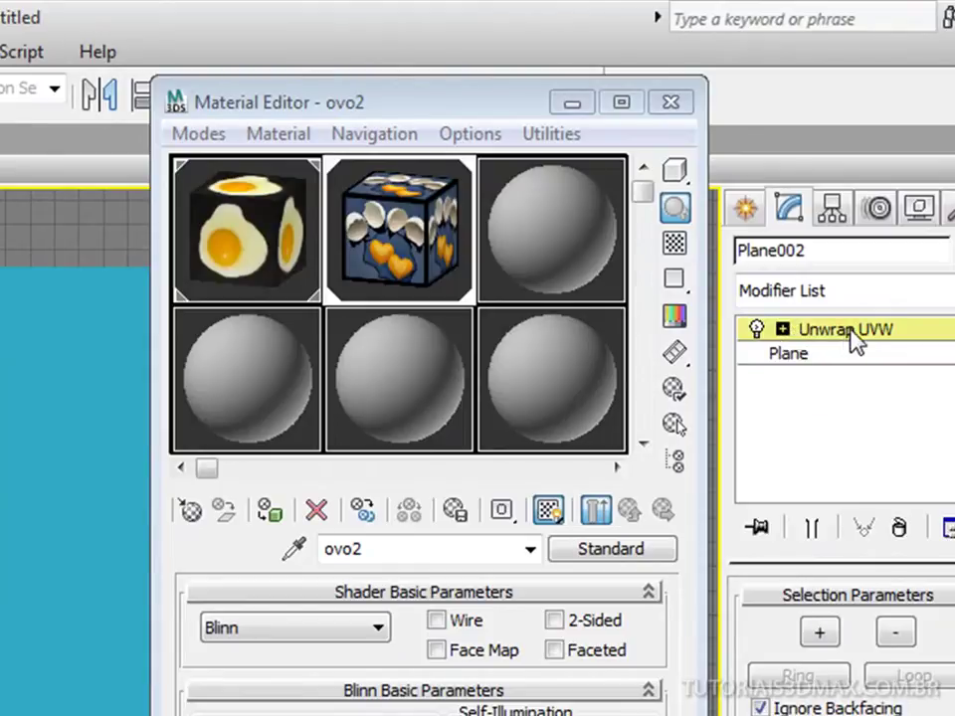
left_click(900, 530)
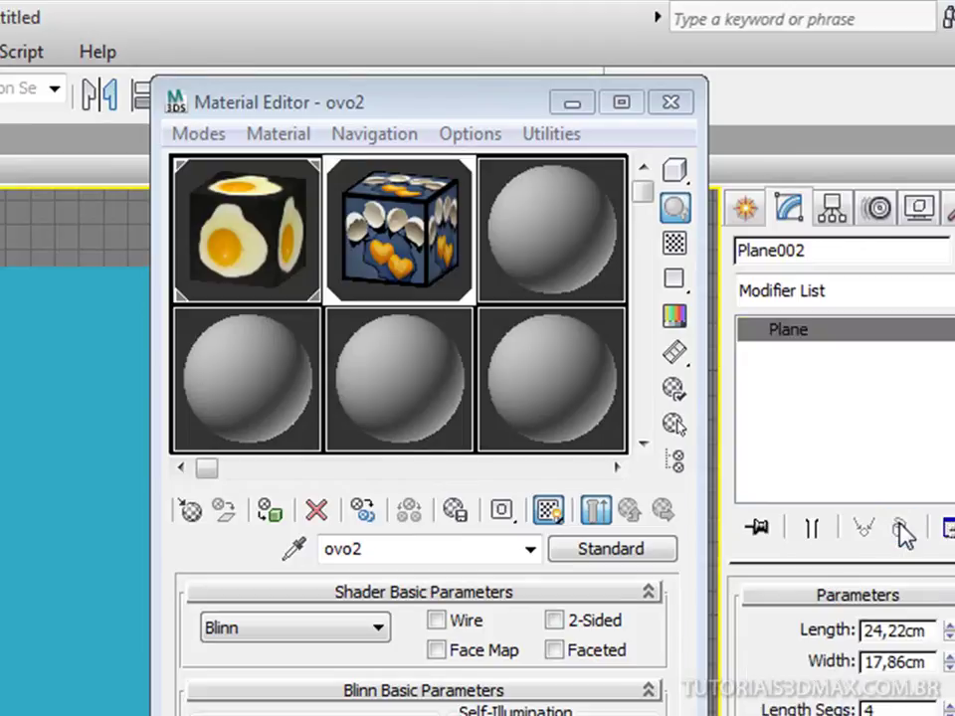
left_click(822, 292)
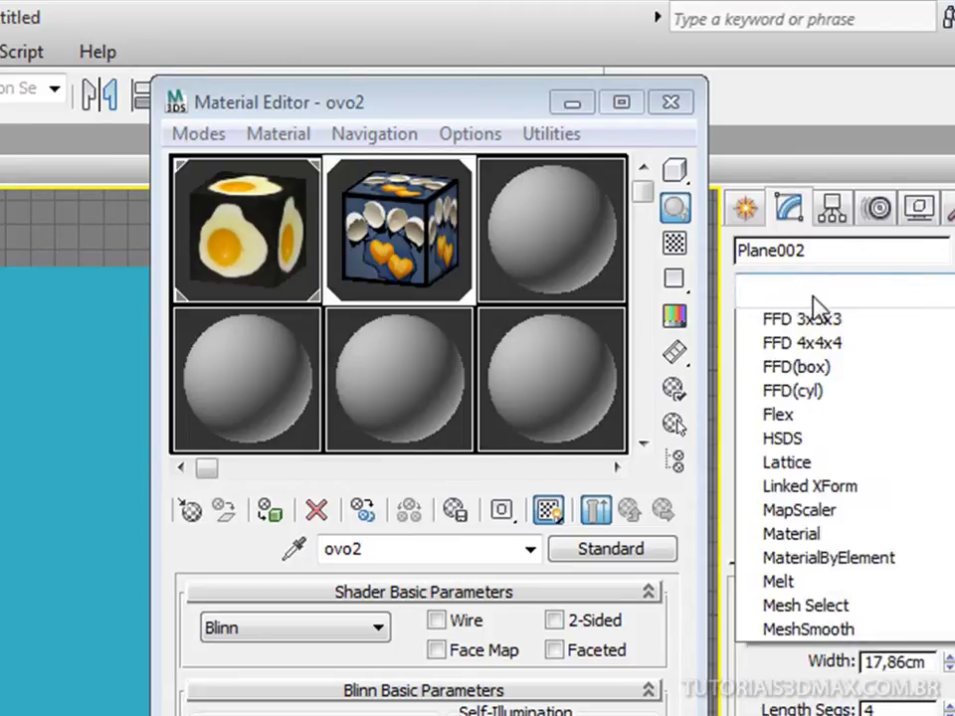
type("uv")
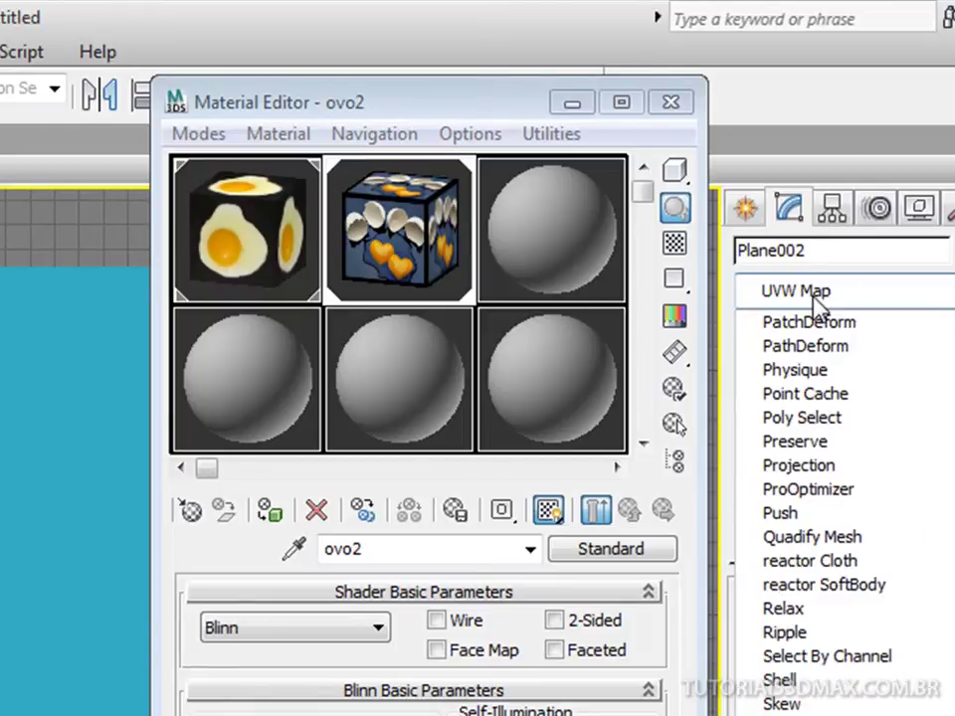
key("Return")
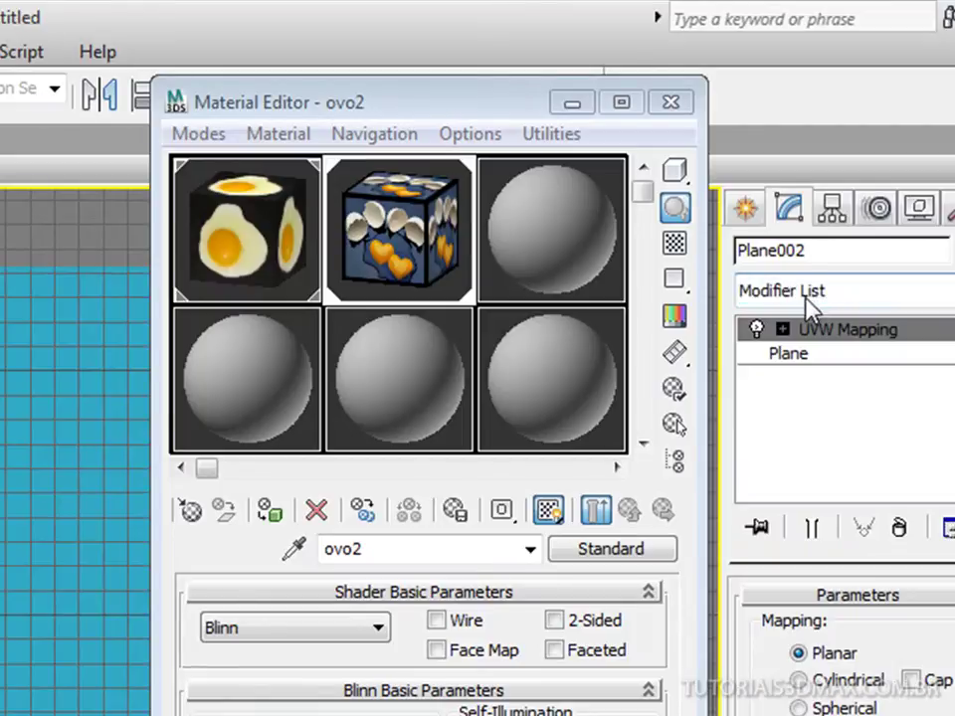
left_click(783, 329)
- Scale the eggshell UVW gizmo taller and wider, then shift it up and slightly left
left_click(801, 352)
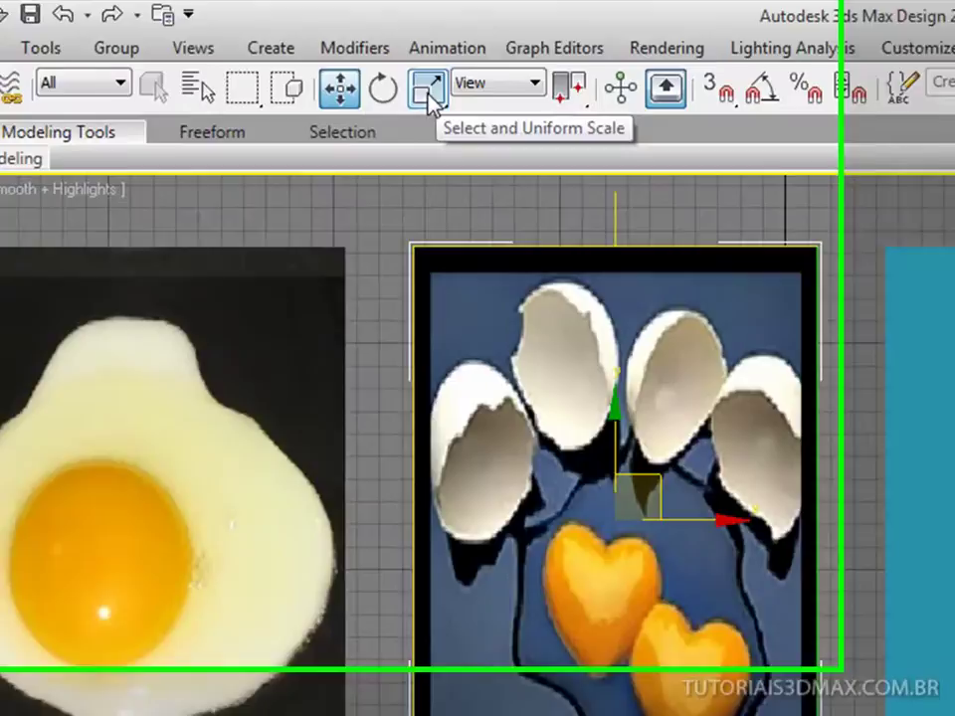
left_click(36, 59)
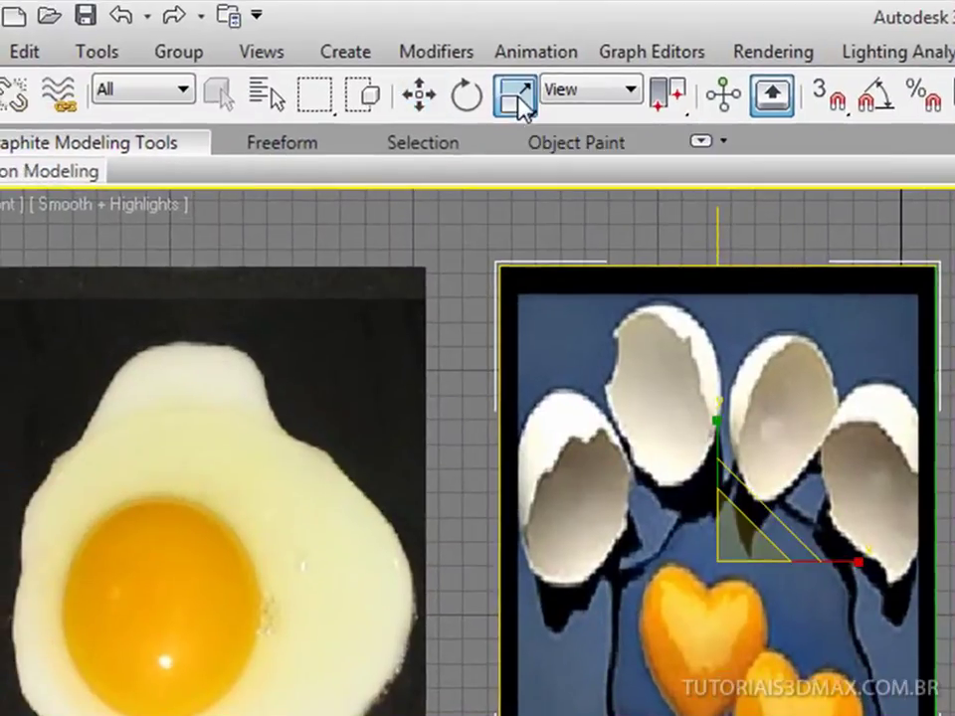
left_click_drag(715, 408, 718, 426)
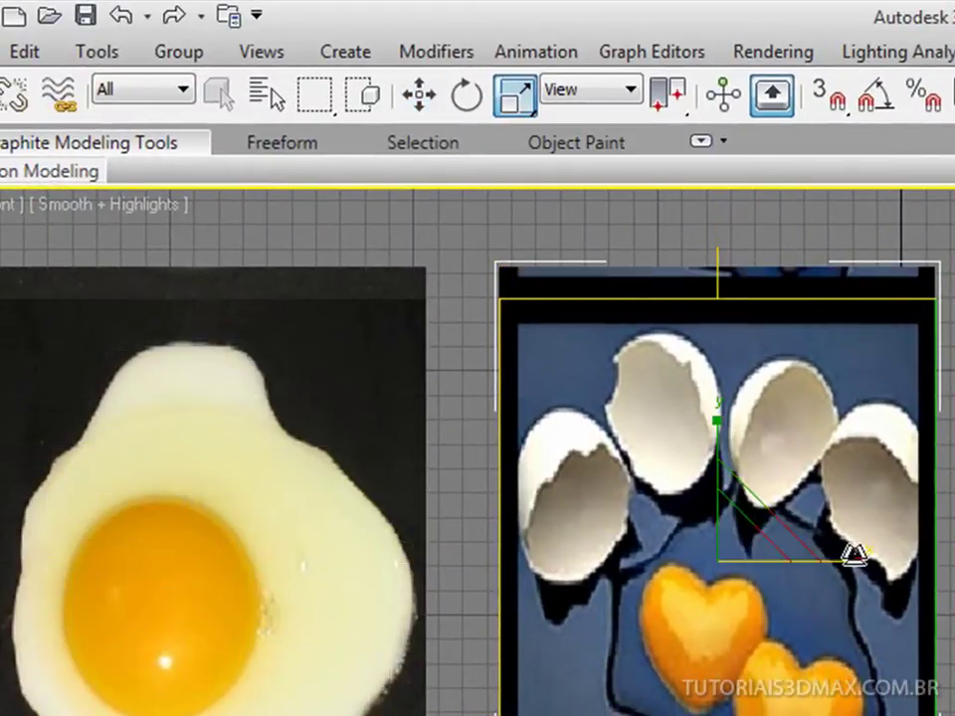
left_click_drag(853, 551, 857, 559)
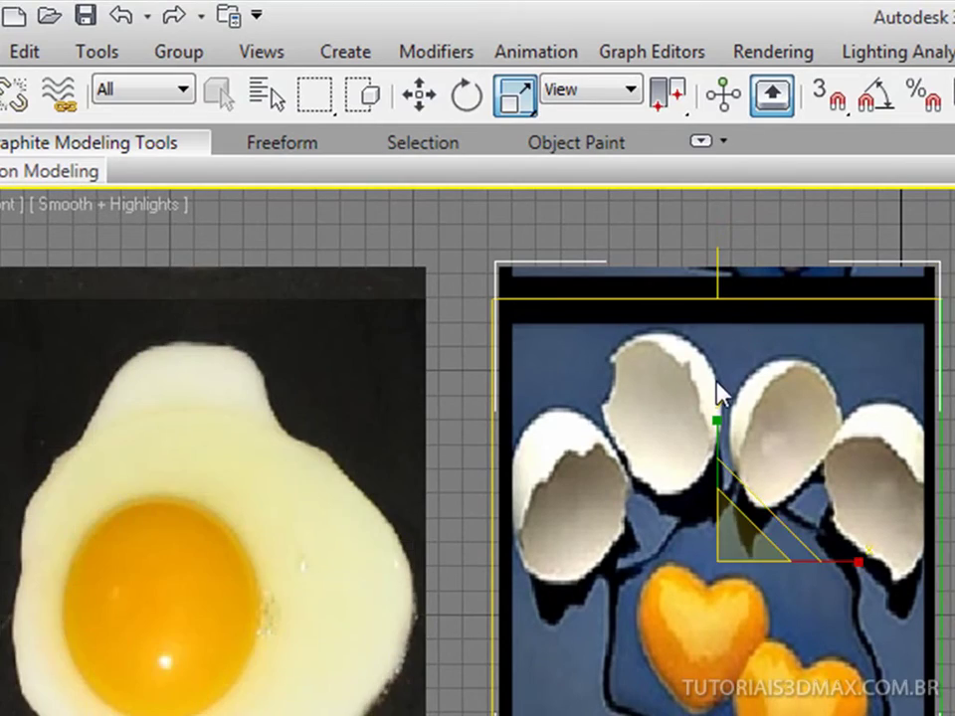
key("w")
left_click_drag(717, 448, 715, 147)
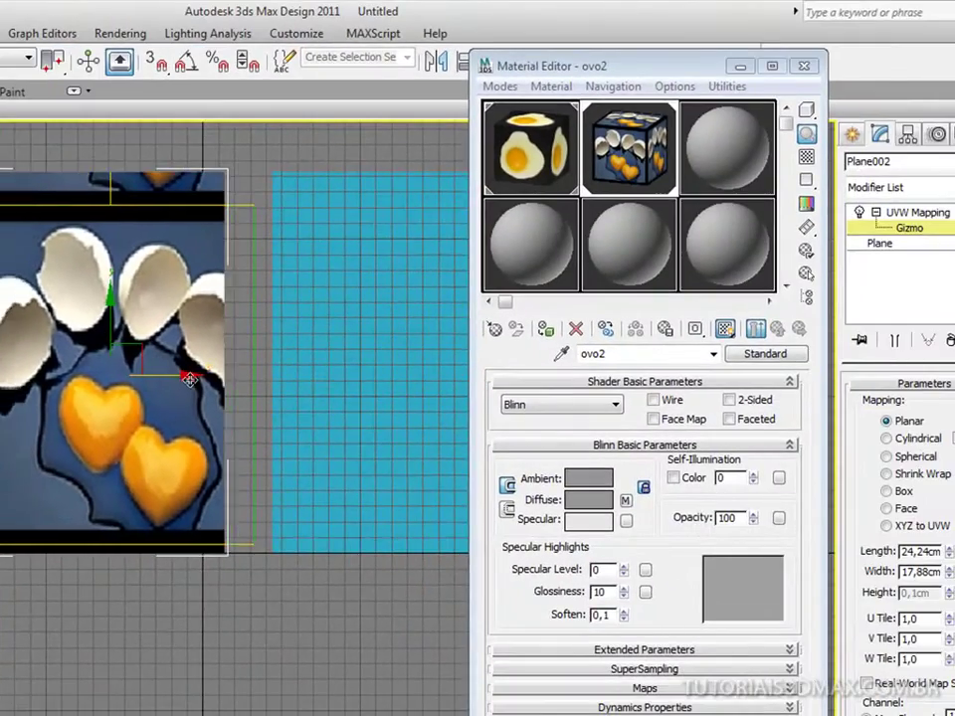
mouse_move(189, 379)
left_mouse_down()
mouse_move(438, 373)
mouse_move(207, 373)
mouse_move(166, 360)
left_mouse_up()
- Enlarge the gizmo to crop the black border, exit gizmo level, and deselect the plane
key("r")
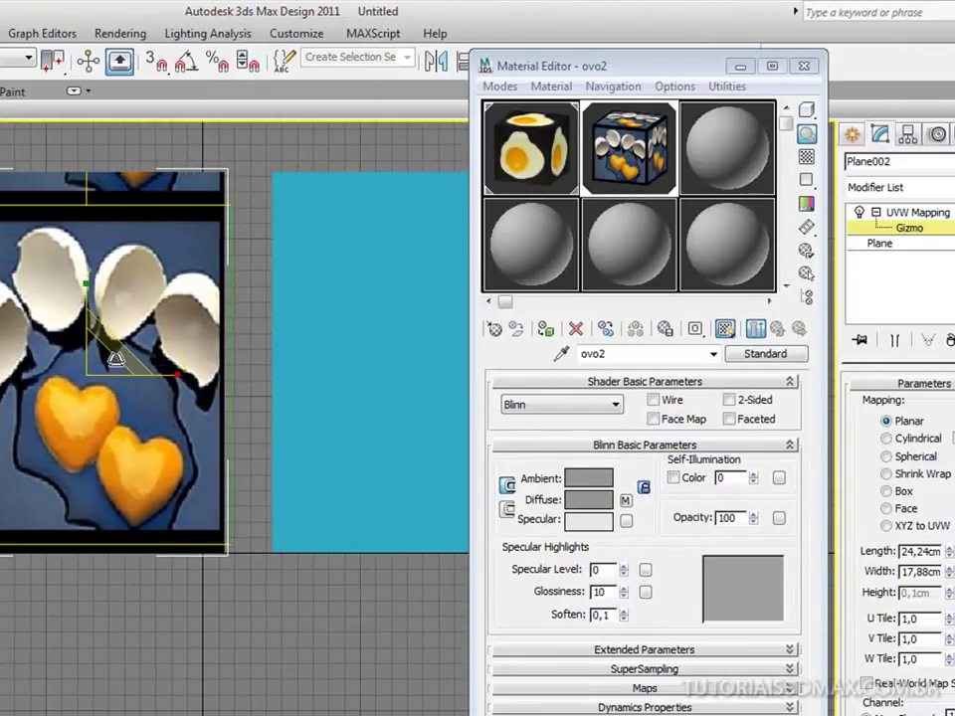
mouse_move(99, 351)
left_mouse_down()
mouse_move(197, 247)
mouse_move(139, 331)
left_mouse_up()
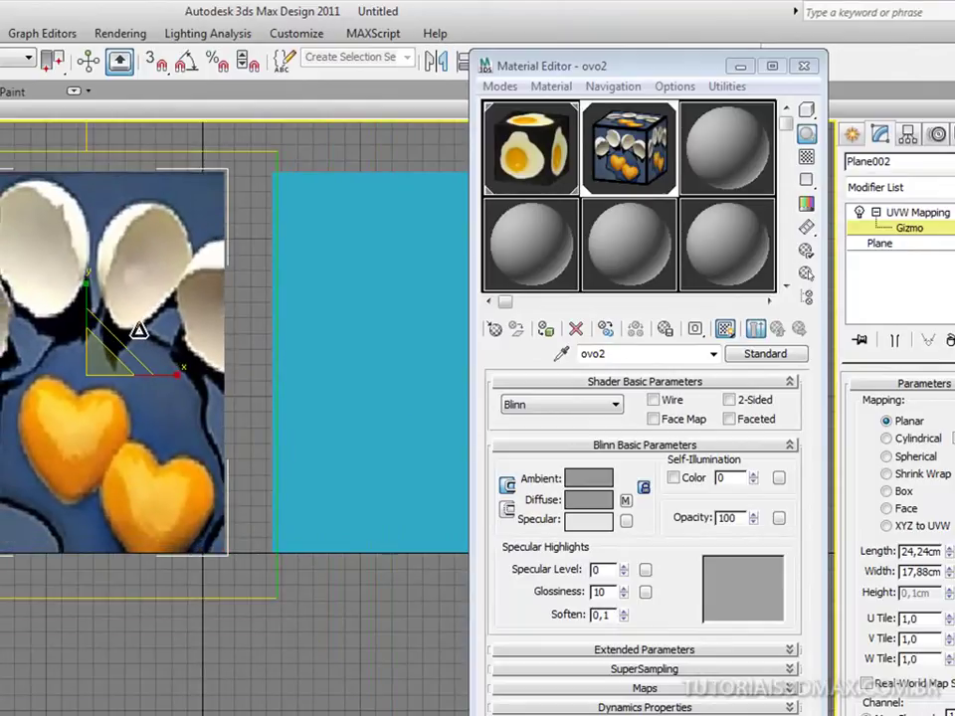
key("w")
left_click(877, 213)
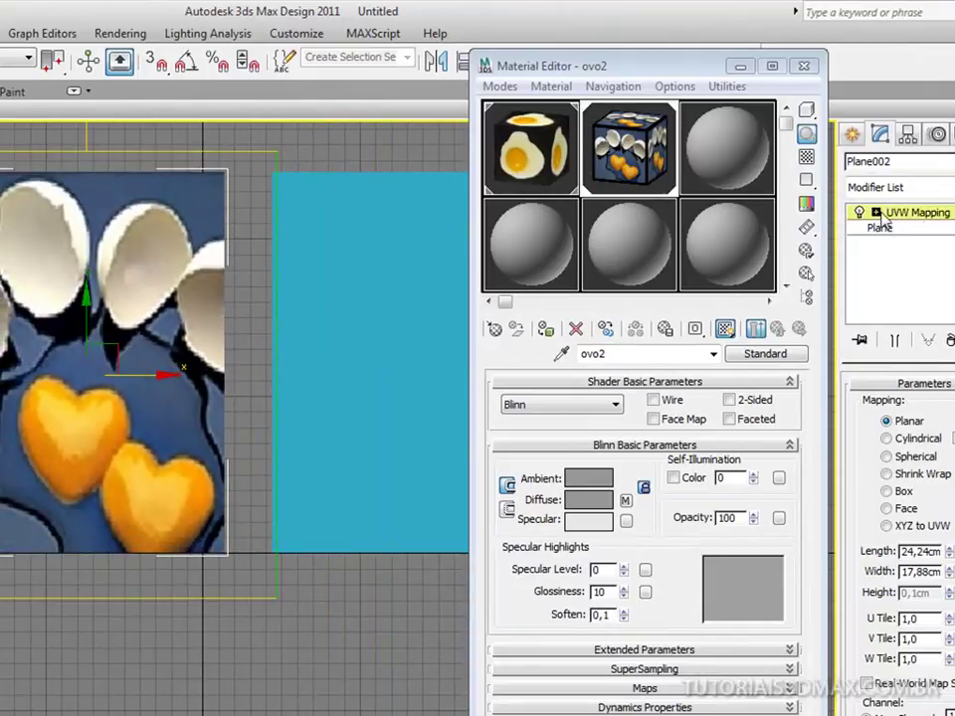
left_click(923, 219)
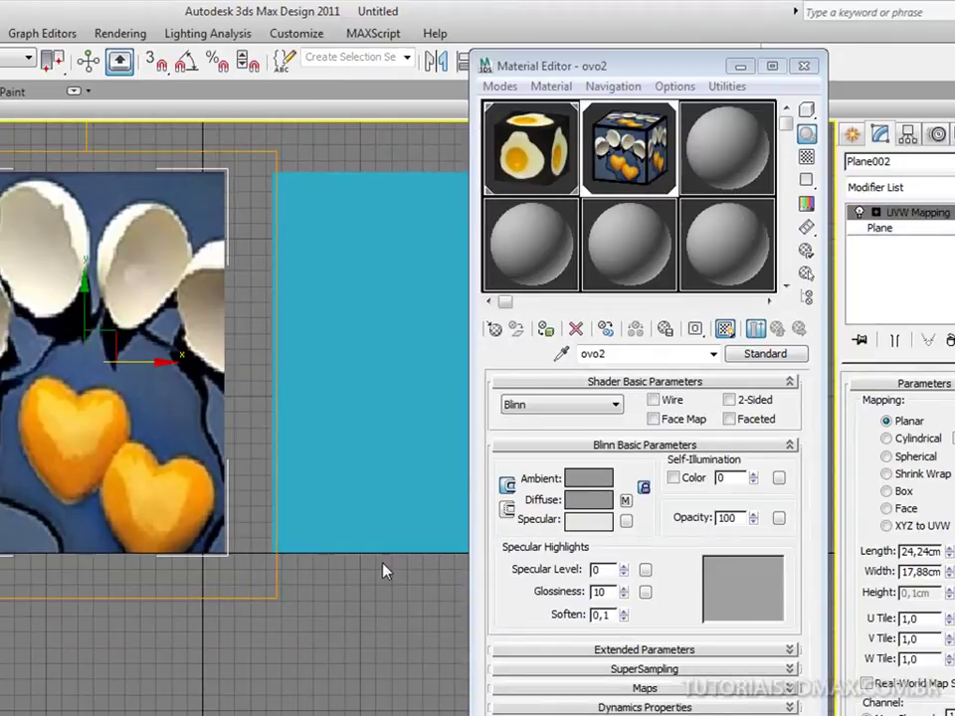
left_click(341, 668)
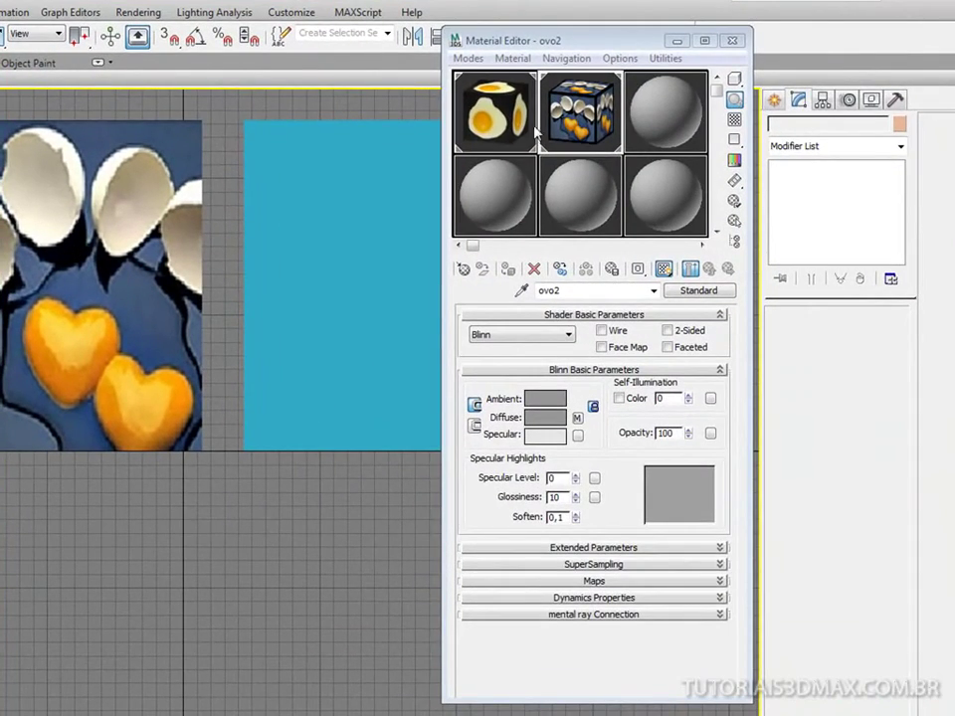
- Load ovo3.jpg as the ovo3 material's diffuse bitmap and preview it on a cube
left_click_drag(544, 39, 741, 31)
left_click(877, 114)
type("3")
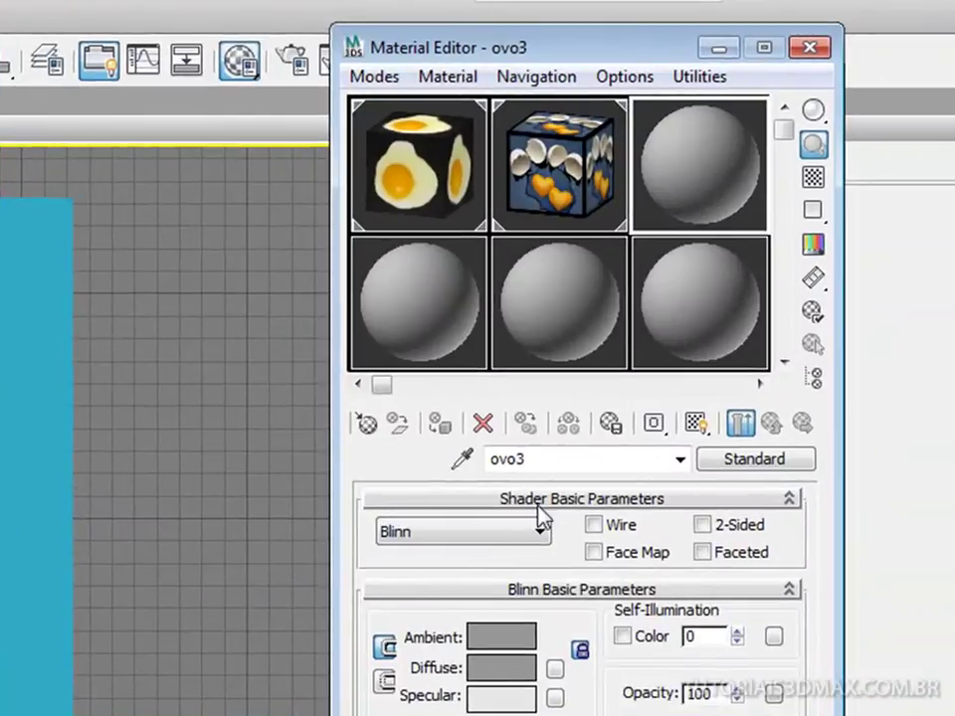
left_click(554, 671)
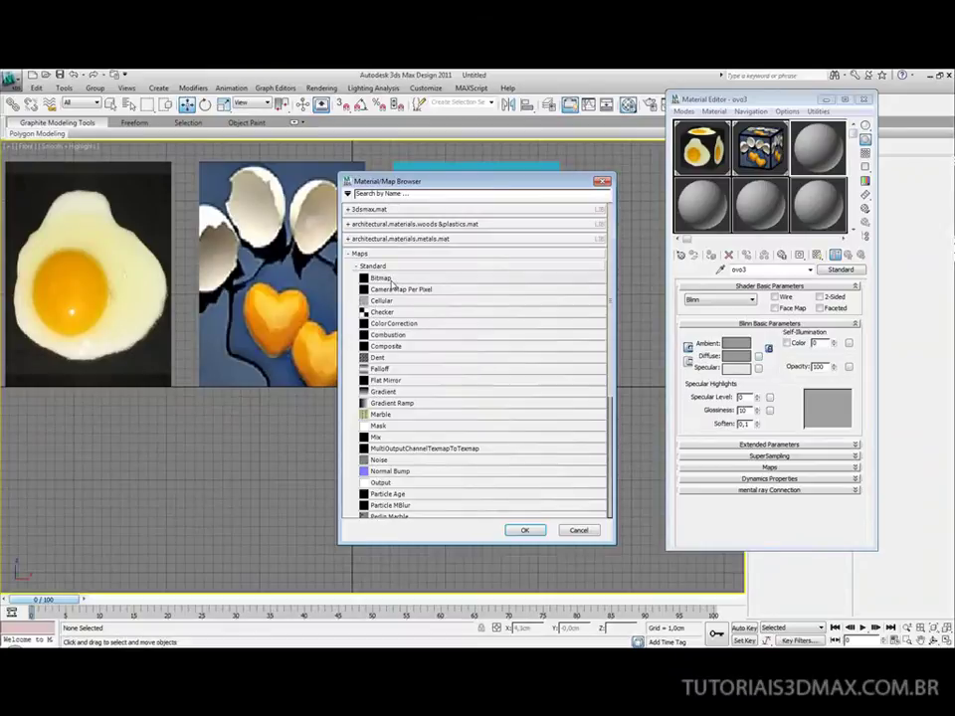
double_click(388, 279)
left_click(172, 164)
double_click(171, 164)
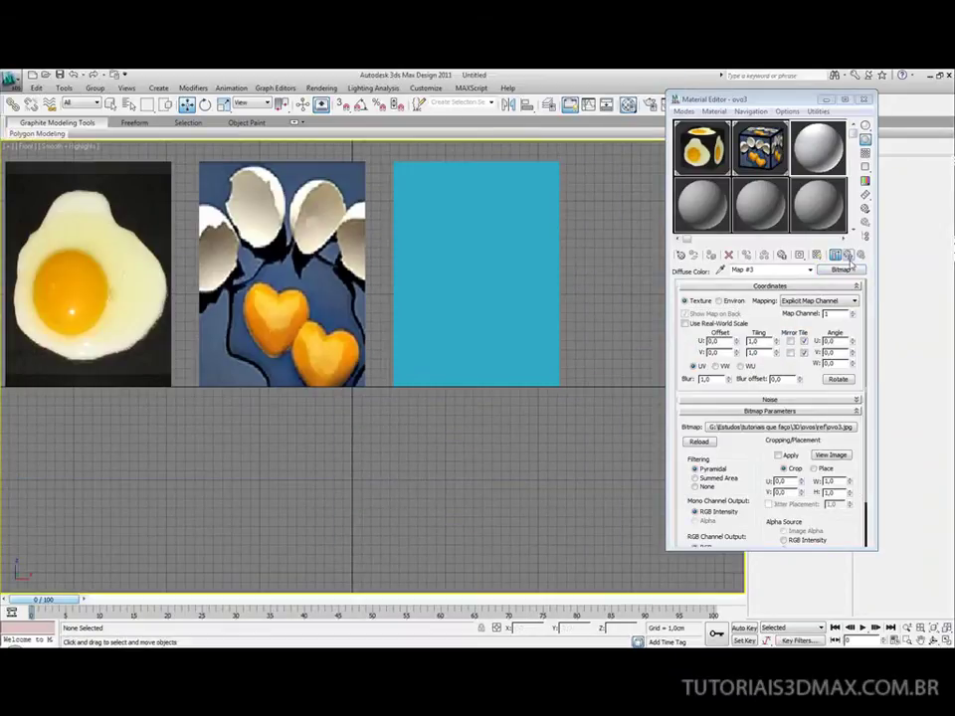
left_click(866, 126)
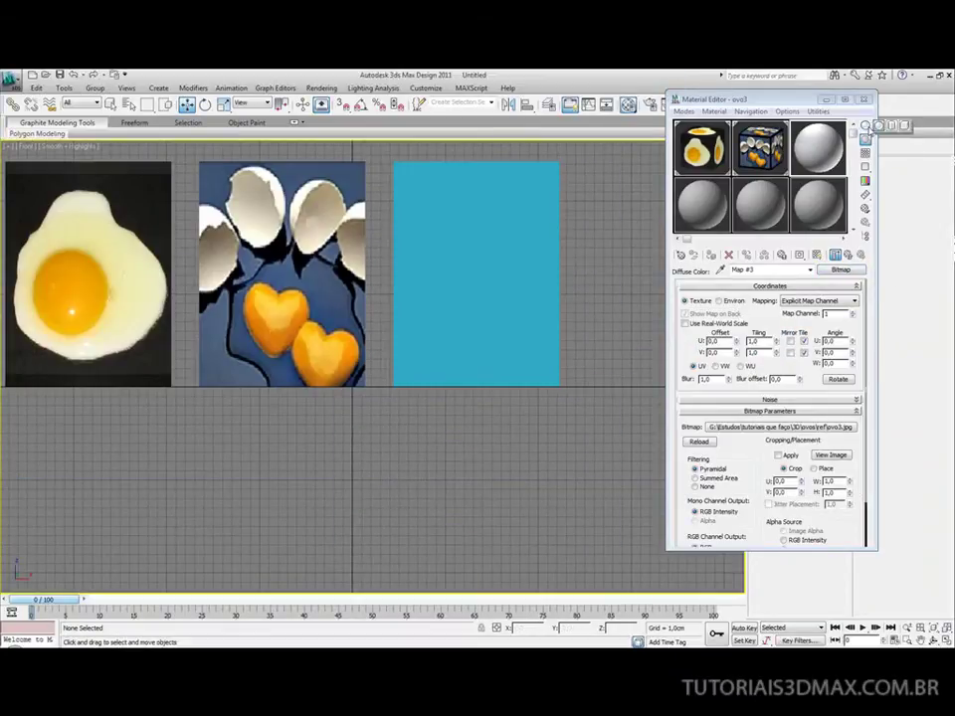
left_click(907, 126)
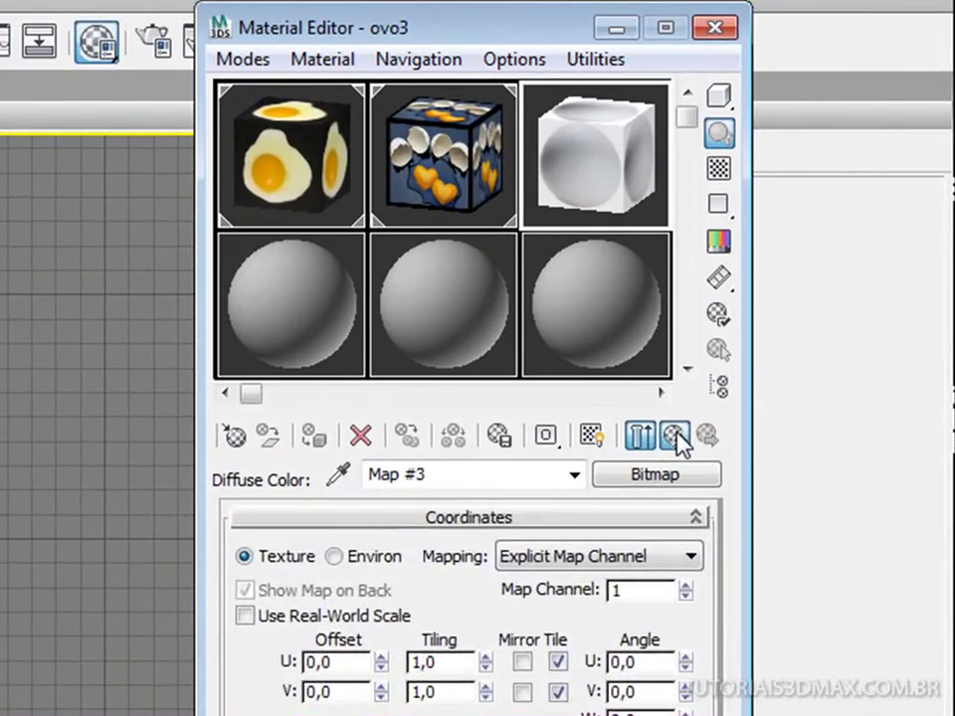
left_click(747, 323)
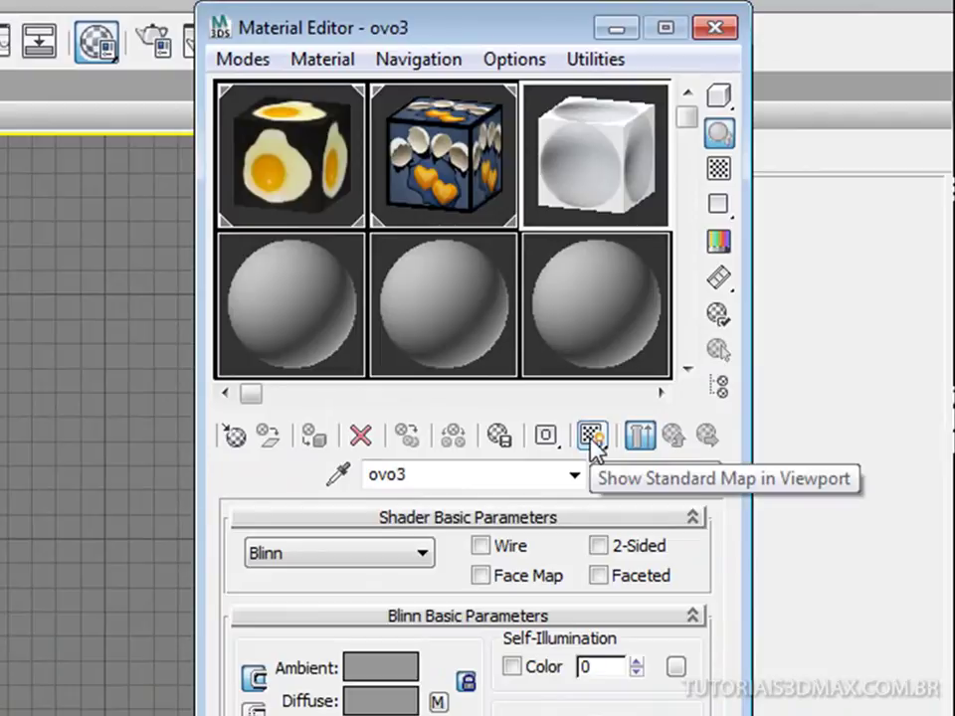
left_click(592, 437)
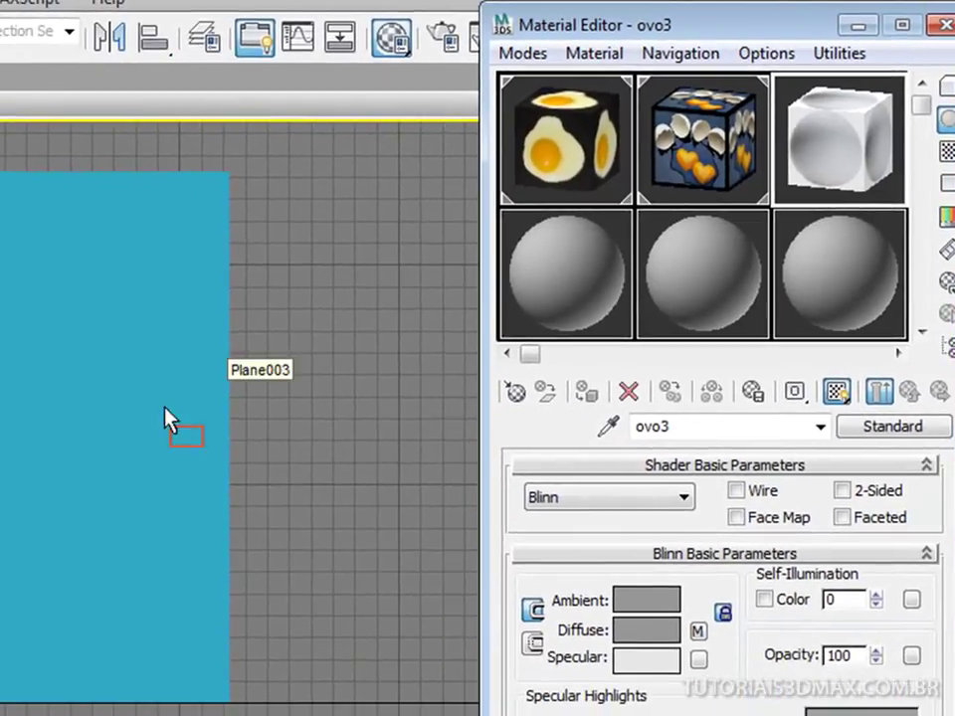
left_click_drag(166, 418, 166, 418)
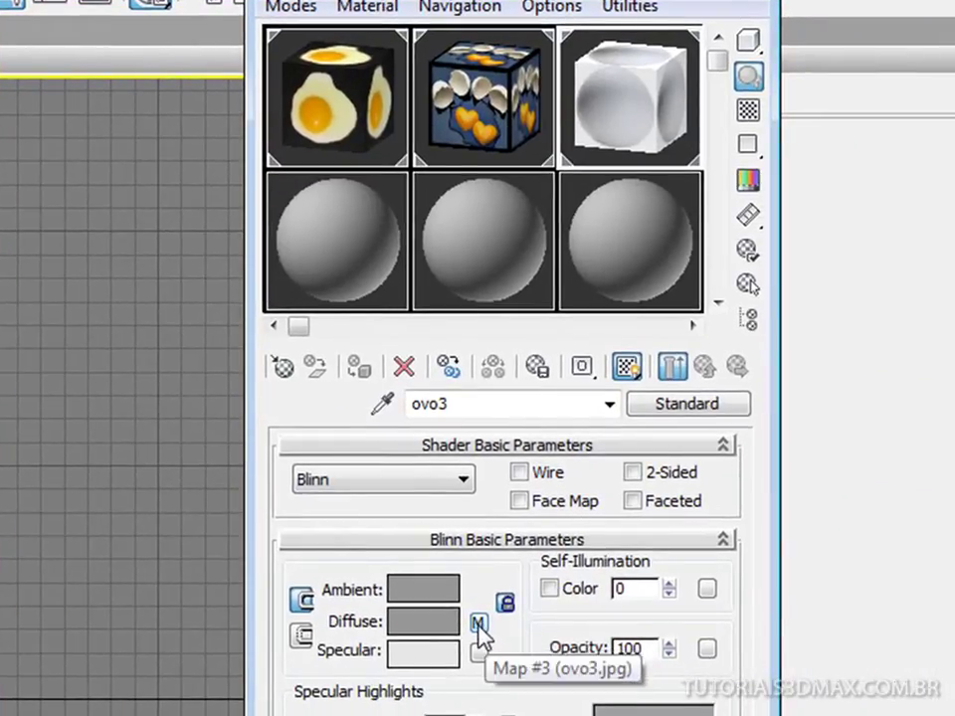
left_click(478, 624)
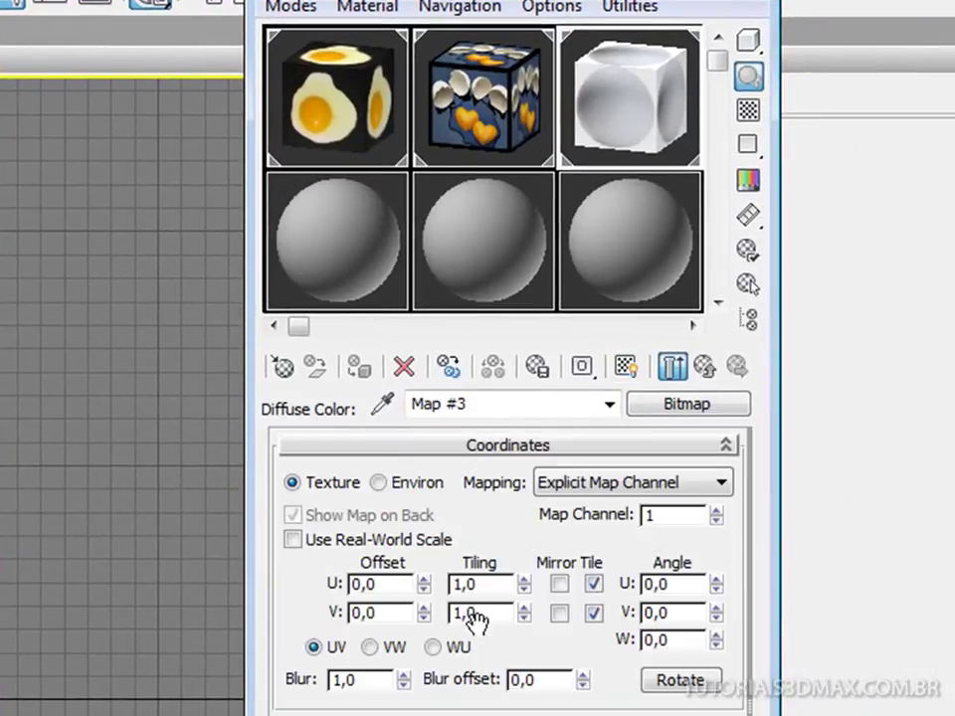
left_click(379, 484)
left_click(324, 483)
left_click(381, 484)
left_click(316, 484)
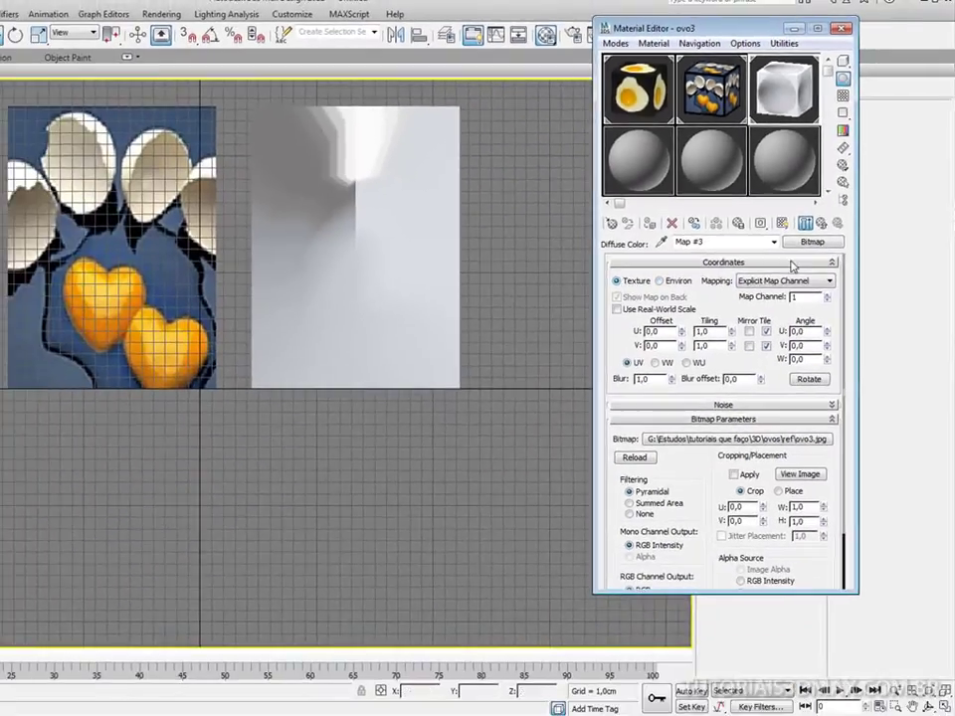
left_click(822, 227)
left_click_drag(723, 27, 754, 167)
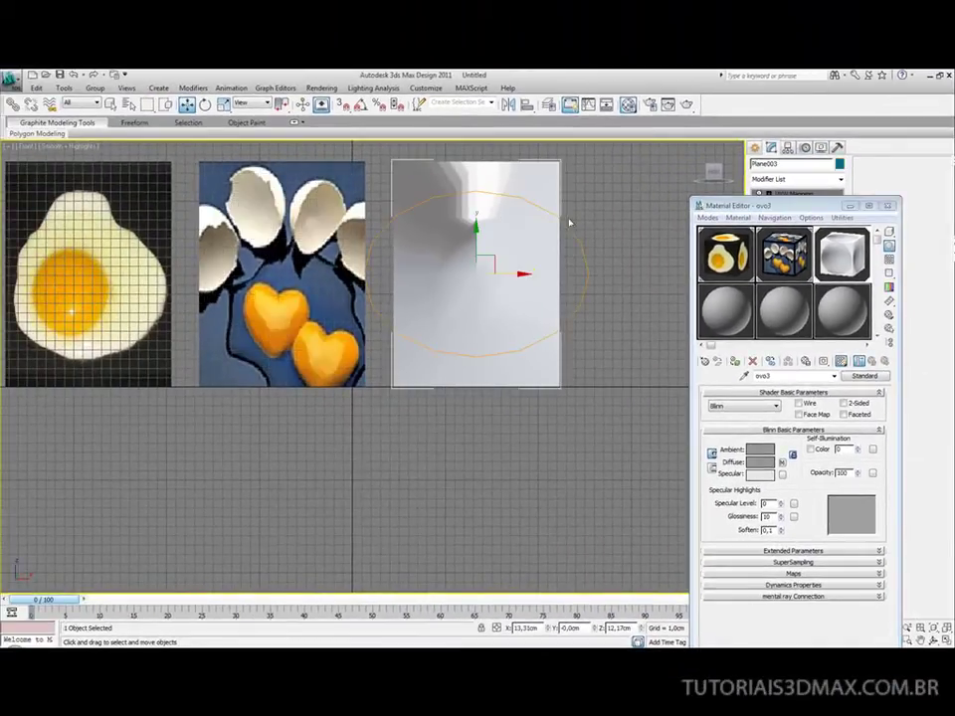
- Delete Plane003's UVW Mapping modifier, reframe the three planes, and close the Material Editor
mouse_move(761, 205)
left_mouse_down()
mouse_move(757, 222)
mouse_move(784, 273)
mouse_move(705, 258)
mouse_move(652, 176)
mouse_move(717, 236)
mouse_move(546, 356)
mouse_move(199, 237)
mouse_move(169, 180)
left_mouse_up()
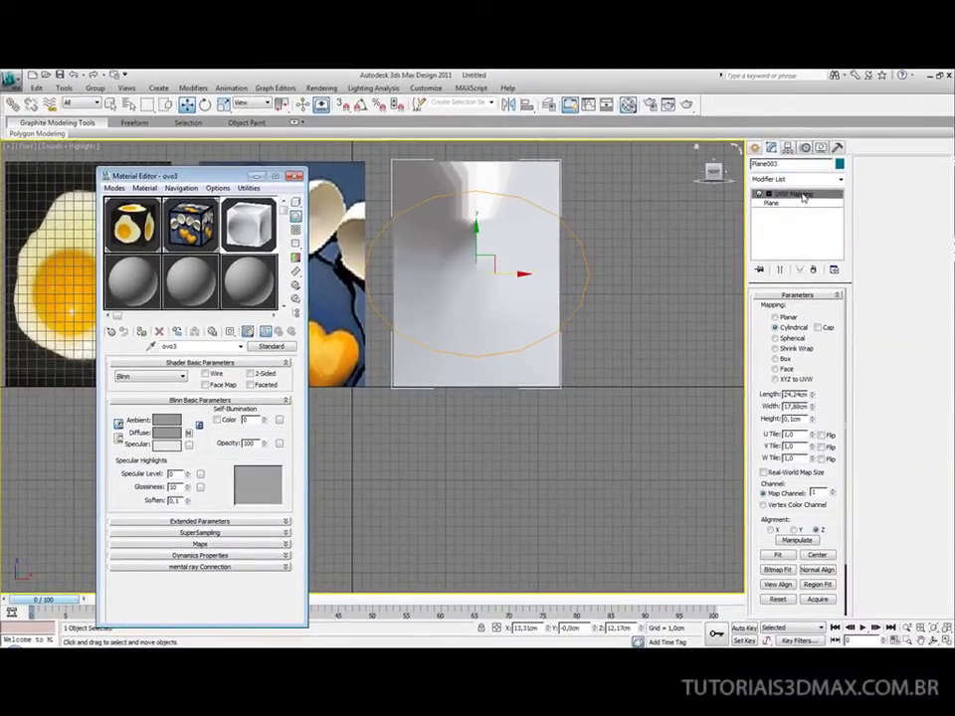
left_click(815, 270)
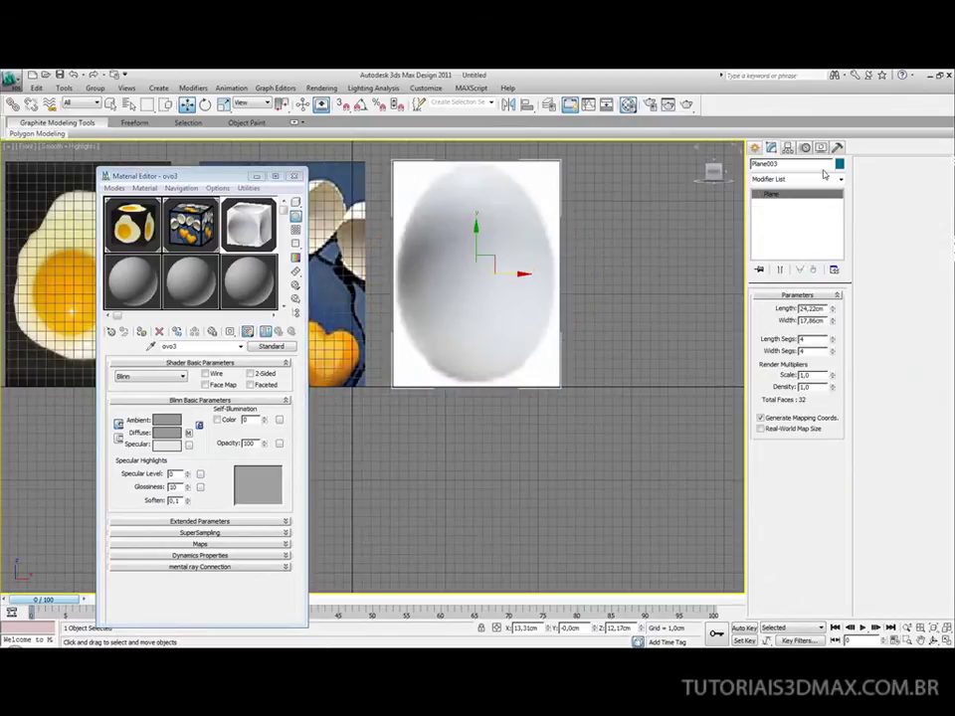
left_click_drag(211, 189, 209, 176)
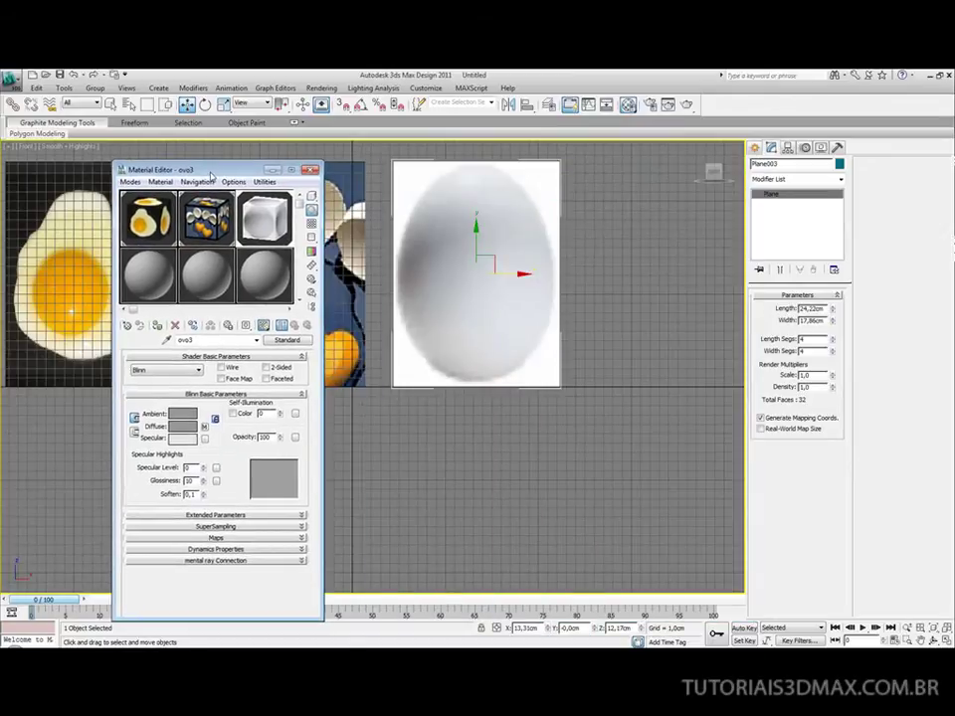
left_click_drag(210, 176, 742, 154)
middle_click_drag(180, 177, 257, 190)
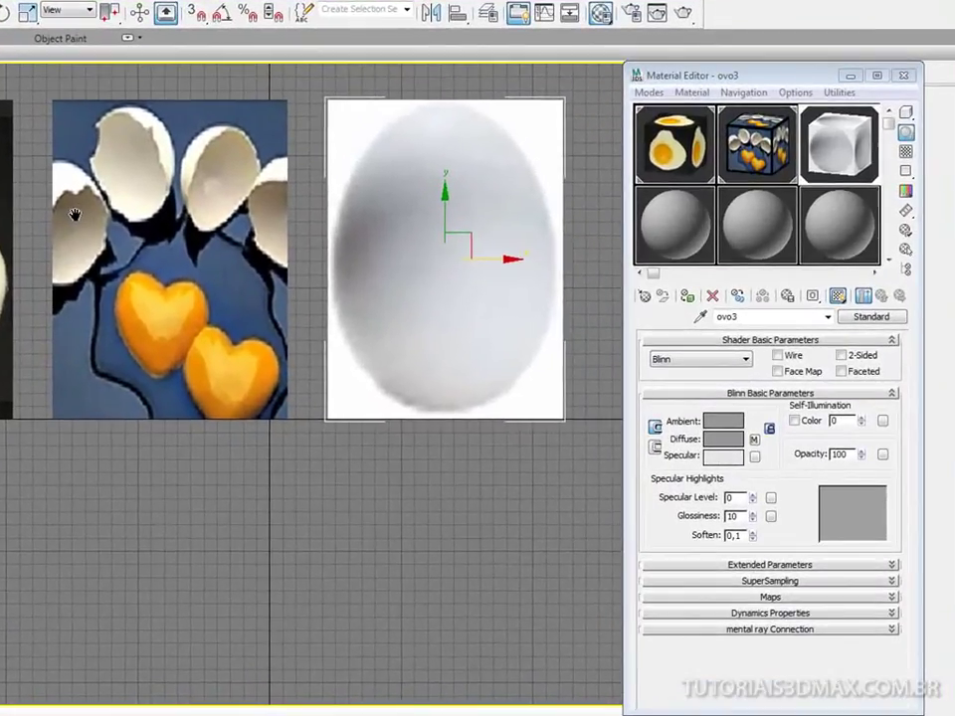
middle_click_drag(83, 208, 0, 231)
middle_click_drag(175, 234, 213, 239)
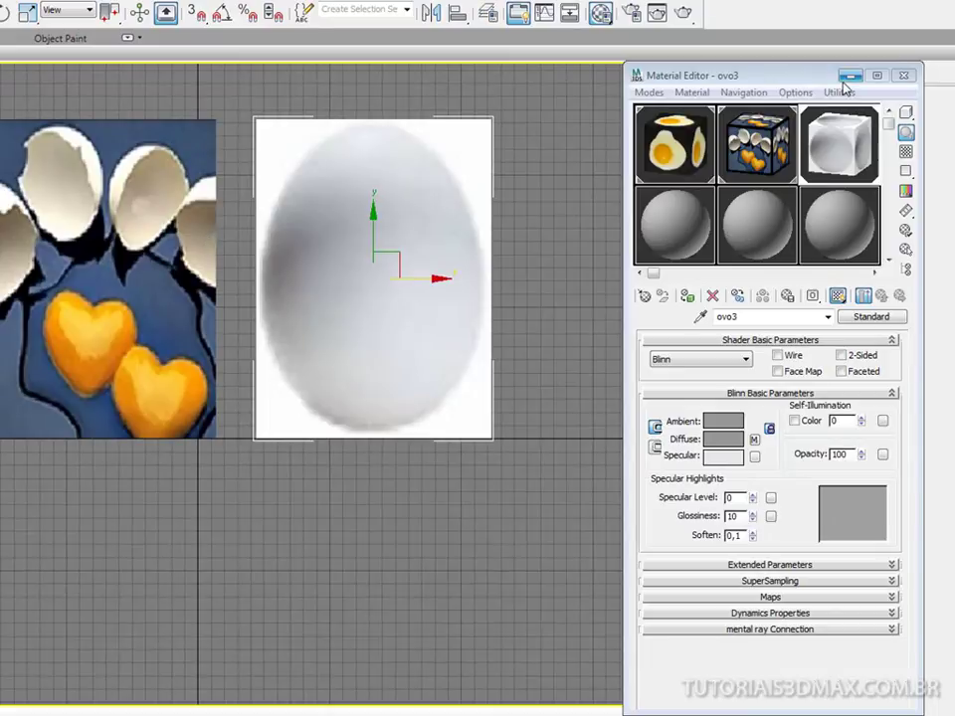
left_click(904, 77)
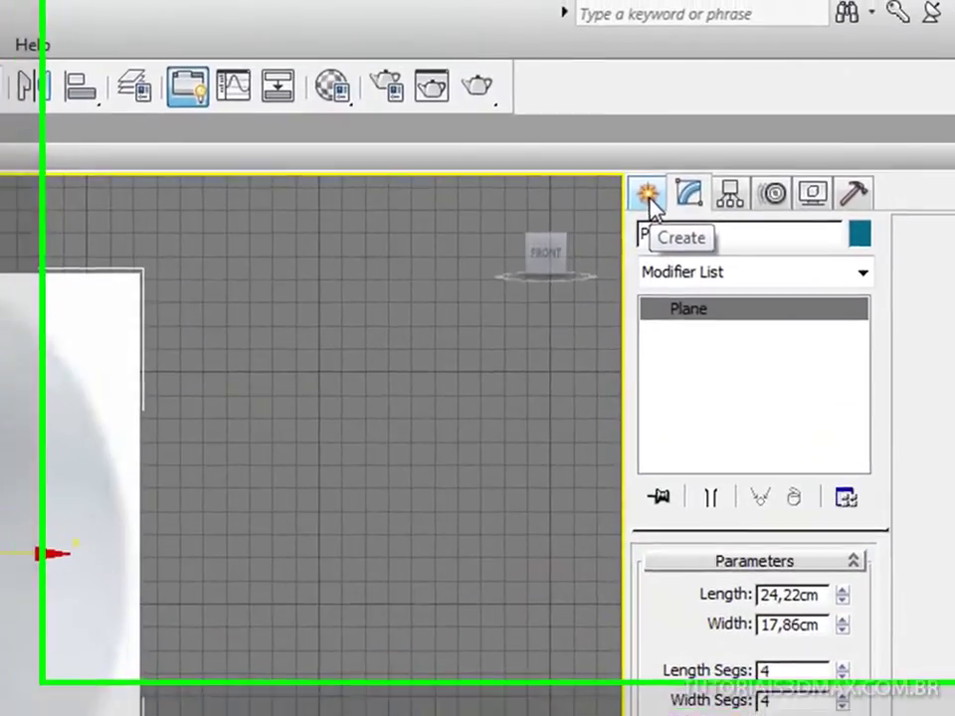
- Create a sphere of about 12 cm radius below the image planes
left_click(781, 78)
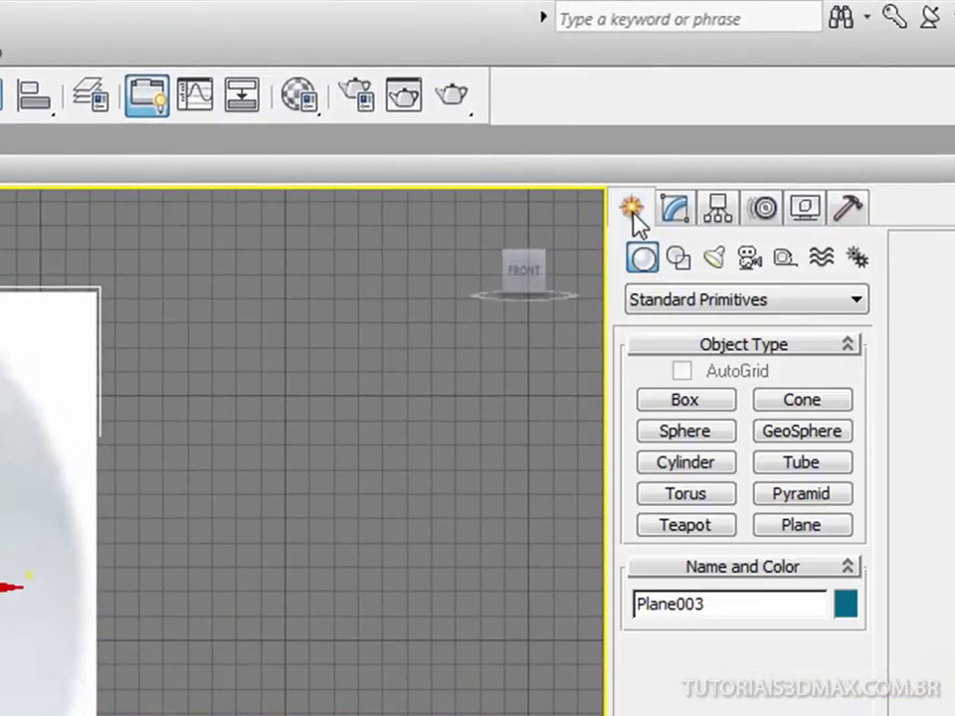
left_click(691, 436)
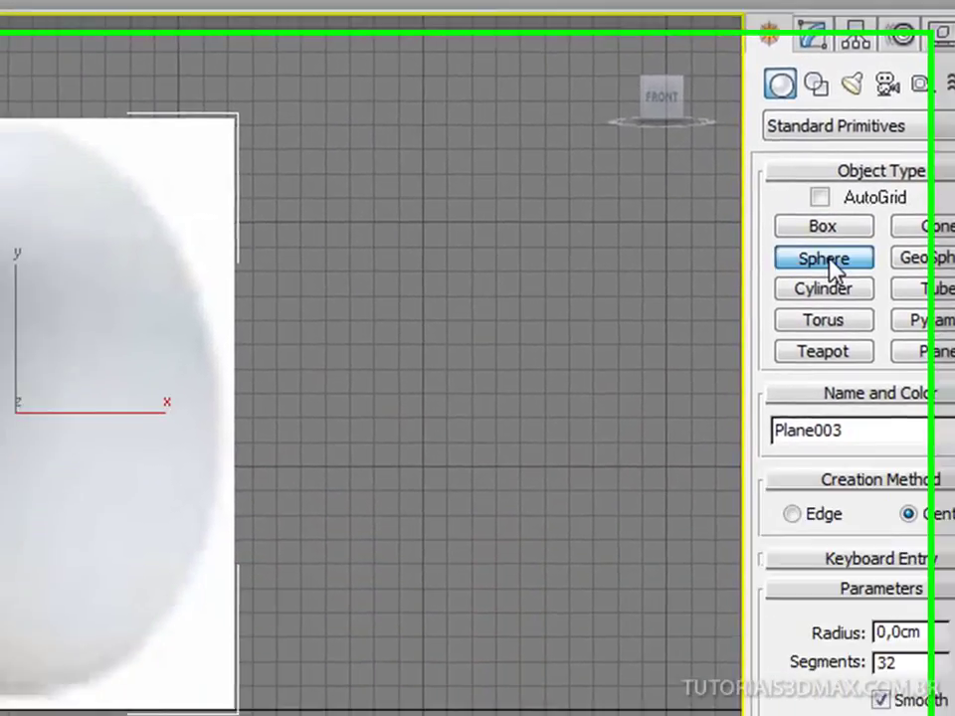
mouse_move(339, 668)
left_mouse_down()
mouse_move(365, 633)
mouse_move(425, 390)
mouse_move(793, 458)
left_mouse_up()
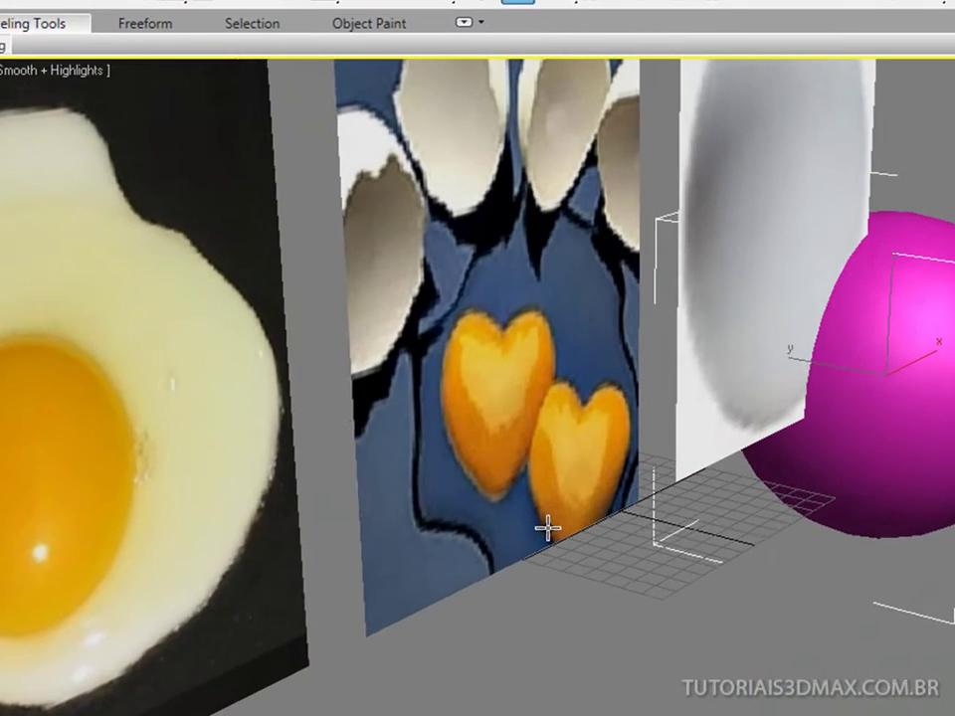
- Select all three image planes and move them up and to the right
mouse_move(547, 529)
middle_mouse_down("alt")
mouse_move(755, 435)
mouse_move(635, 467)
mouse_move(438, 459)
mouse_move(443, 471)
mouse_move(716, 513)
mouse_move(628, 418)
middle_mouse_up("alt")
scroll(635, 403, "down", 5)
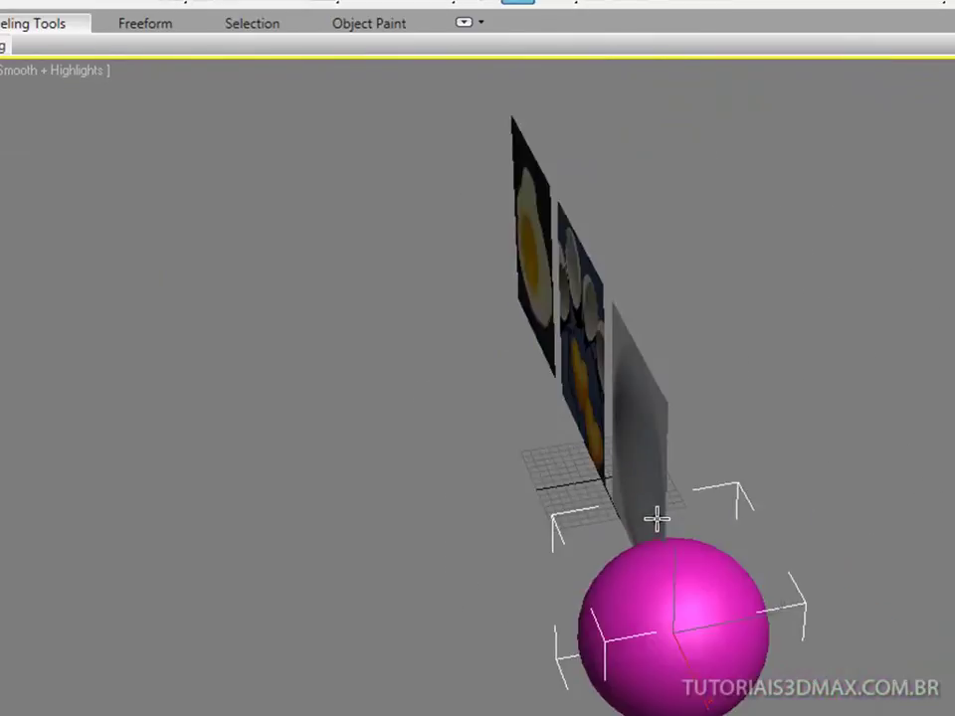
middle_click_drag(656, 518, 745, 565, "alt")
mouse_move(575, 518)
middle_mouse_down("ctrl+alt")
mouse_move(567, 481)
mouse_move(418, 438)
middle_mouse_up("ctrl+alt")
middle_click_drag(574, 490, 558, 418, "ctrl+alt")
mouse_move(523, 514)
middle_mouse_down("ctrl+alt")
mouse_move(508, 519)
mouse_move(507, 535)
middle_mouse_up("ctrl+alt")
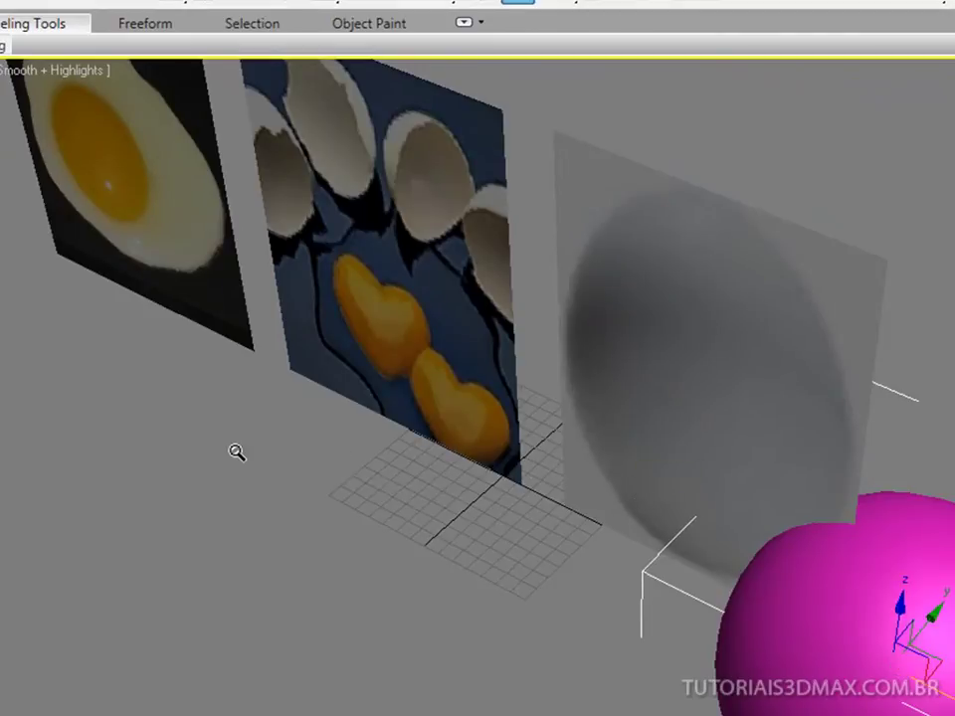
left_click(190, 262)
left_click(338, 278, "ctrl")
left_click(606, 321, "ctrl")
mouse_move(606, 321)
middle_mouse_down("alt")
mouse_move(500, 318)
mouse_move(492, 210)
middle_mouse_up("alt")
left_click_drag(506, 194, 697, 153)
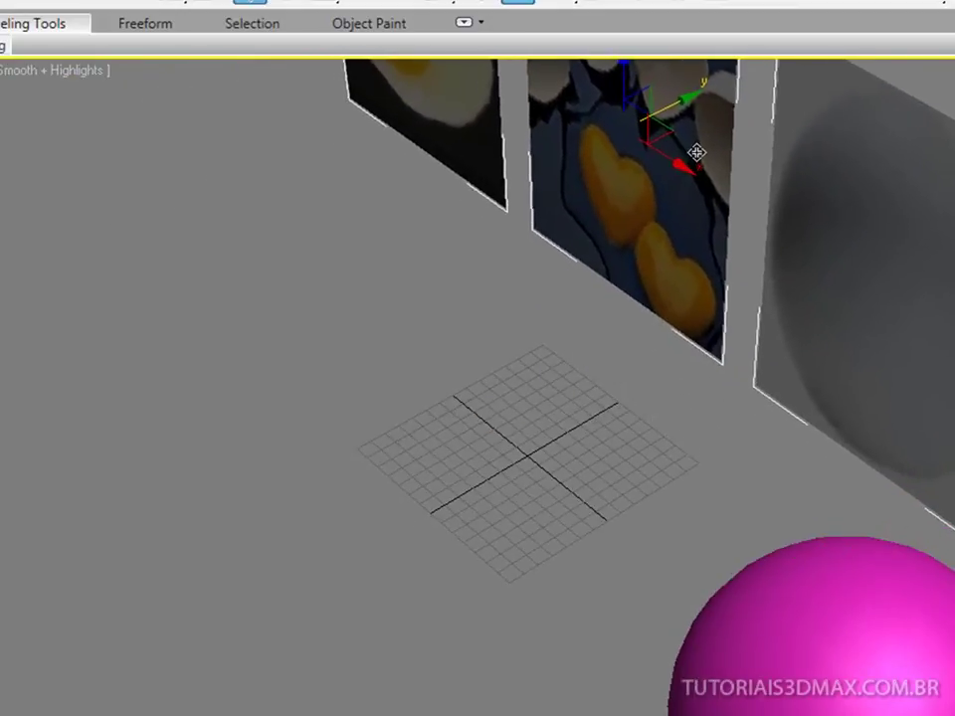
- Delete the magenta sphere and switch to the Front view
left_click(865, 645)
key("Delete")
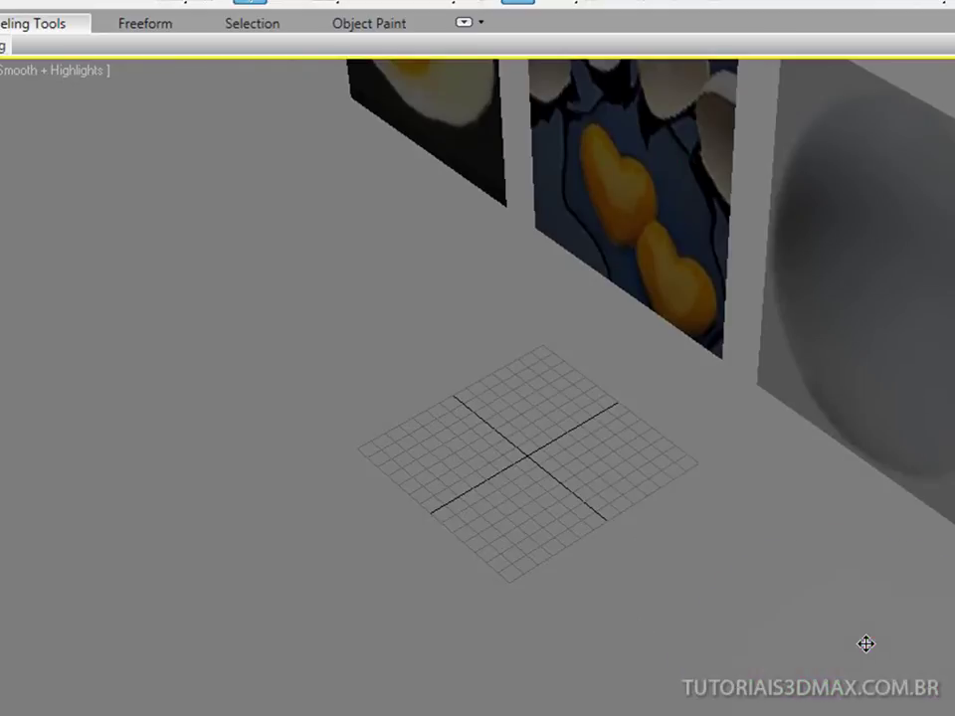
key("f")
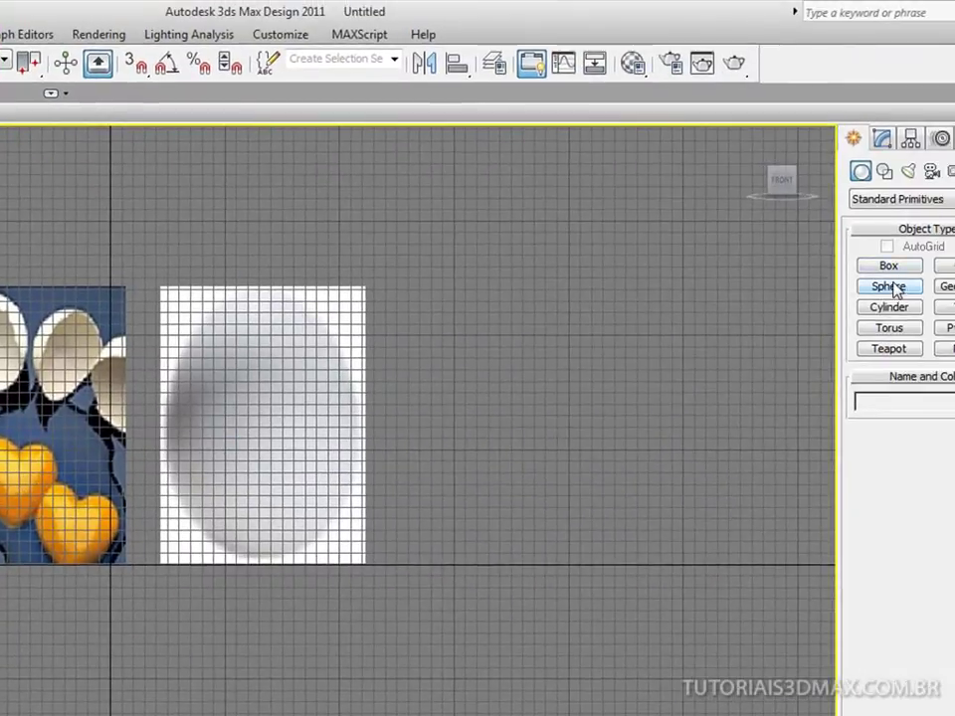
- Create a sphere over the egg photo, hide the grid, and show edged faces
left_click(893, 287)
left_click_drag(264, 439, 320, 353)
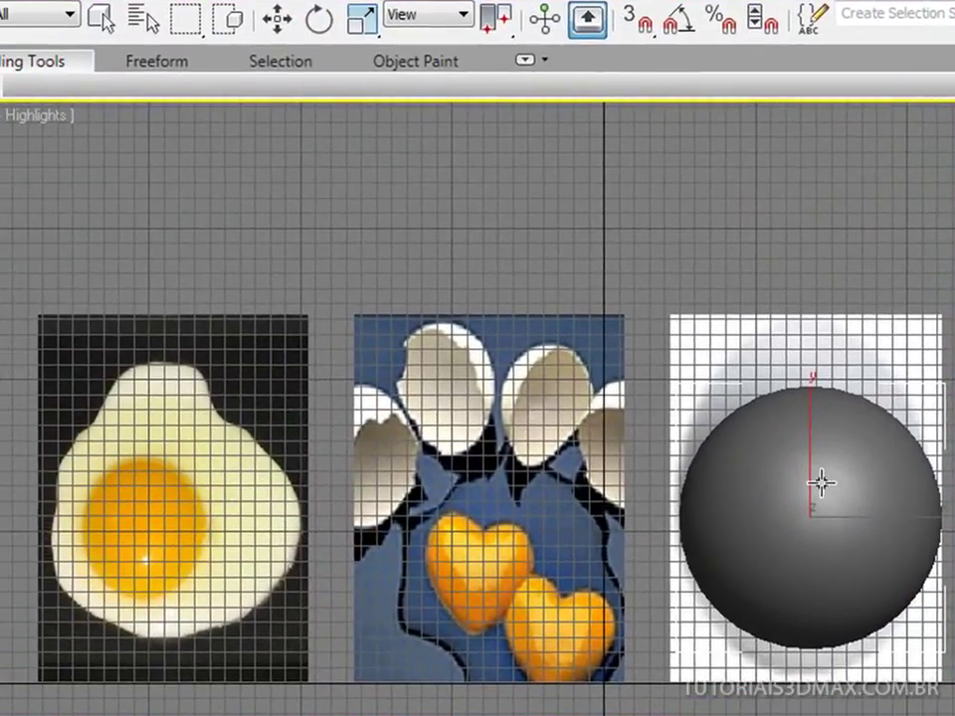
key("g")
mouse_move(820, 482)
middle_mouse_down("alt")
mouse_move(692, 523)
mouse_move(491, 562)
mouse_move(853, 490)
mouse_move(827, 520)
mouse_move(682, 618)
mouse_move(681, 565)
middle_mouse_up("alt")
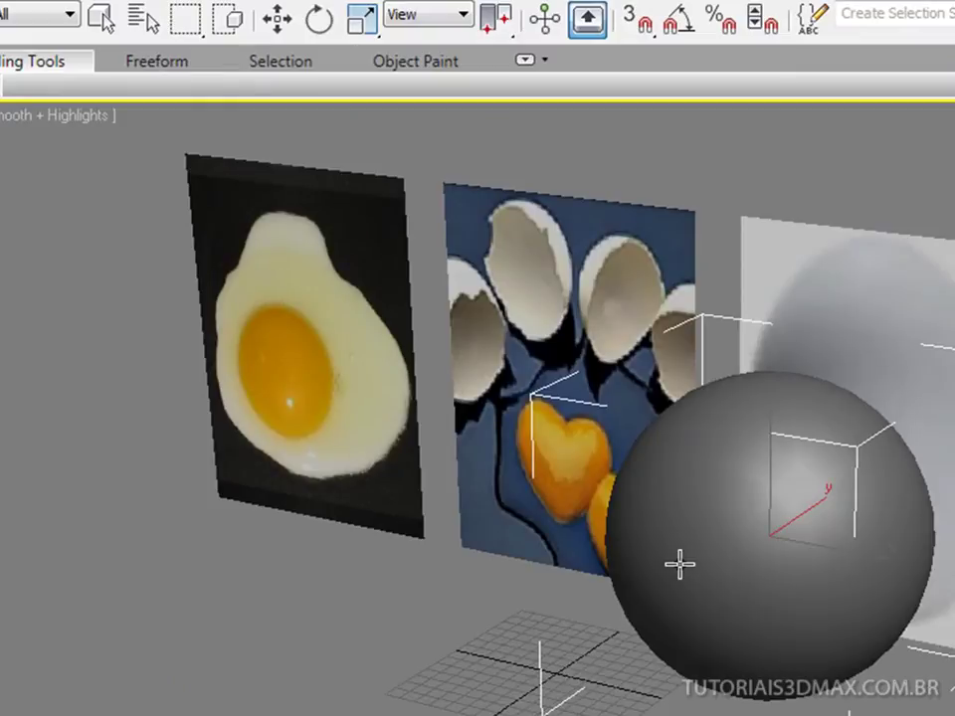
key("F4")
scroll(537, 423, "up", 2)
scroll(537, 423, "up", 2)
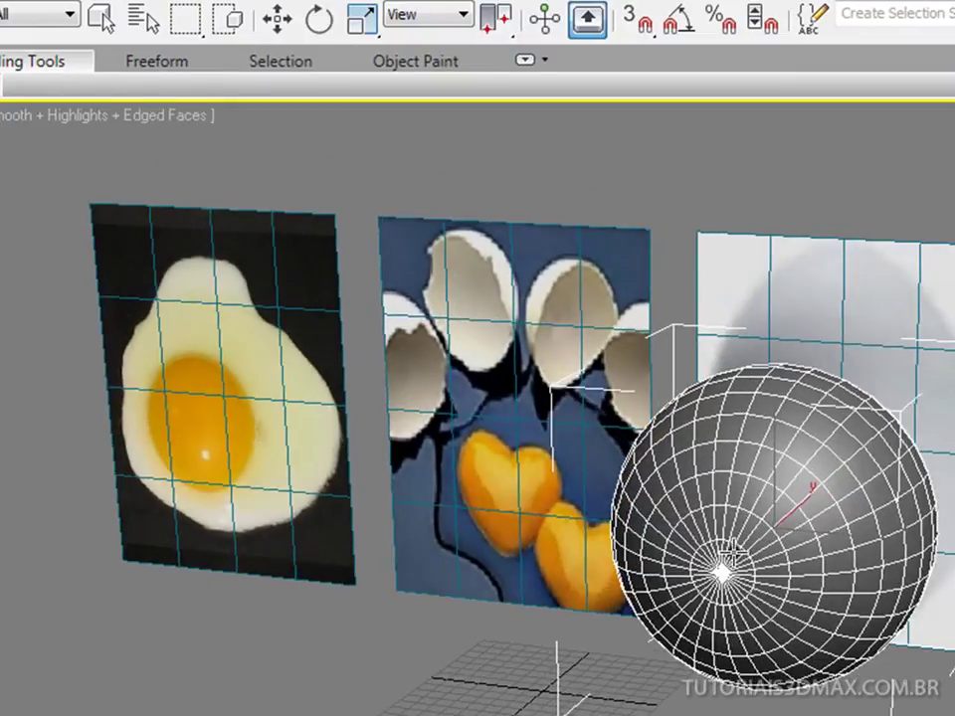
scroll(730, 548, "up", 3)
scroll(732, 537, "up", 1)
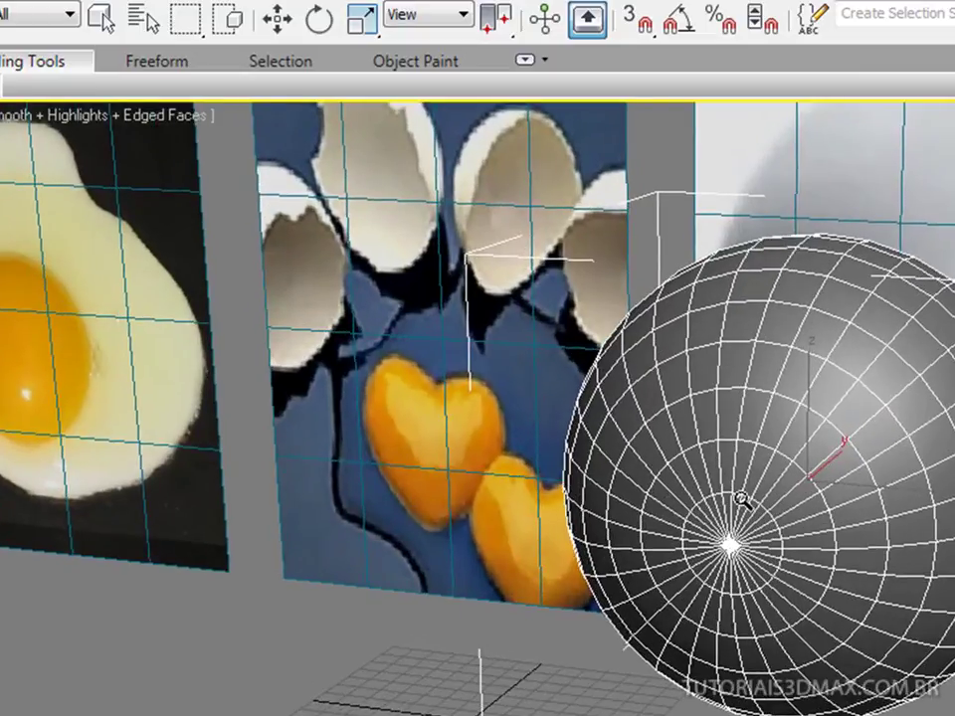
scroll(757, 537, "up", 2)
scroll(776, 589, "up", 2)
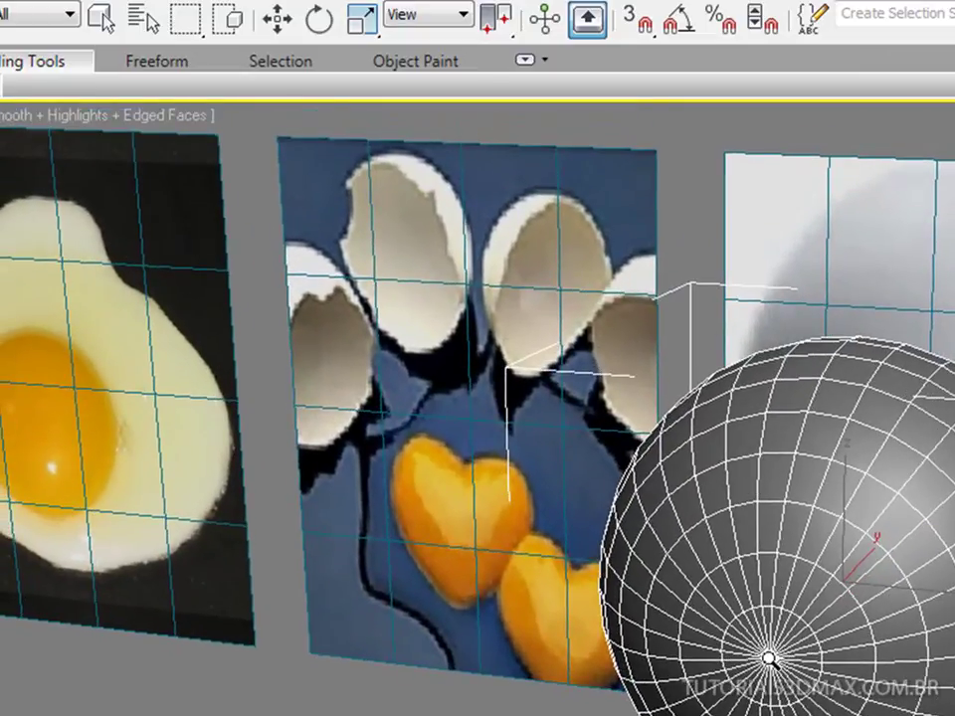
- Rotate the sphere pole-up, stretch it vertically into an egg, then delete it
key("e")
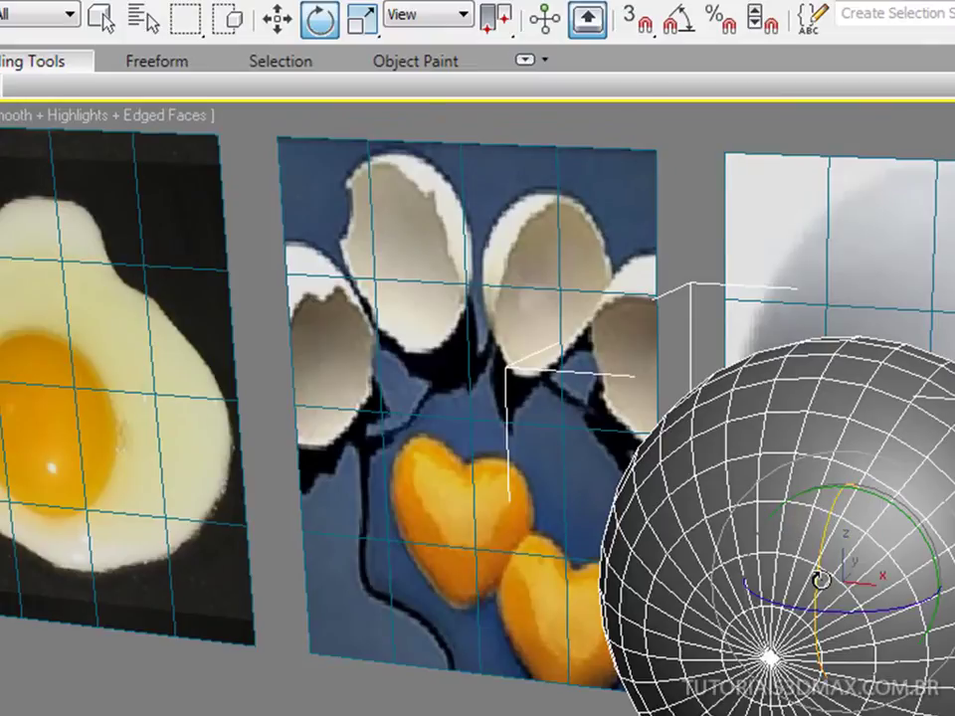
left_click_drag(821, 576, 847, 347)
key("r")
left_click_drag(852, 450, 843, 424)
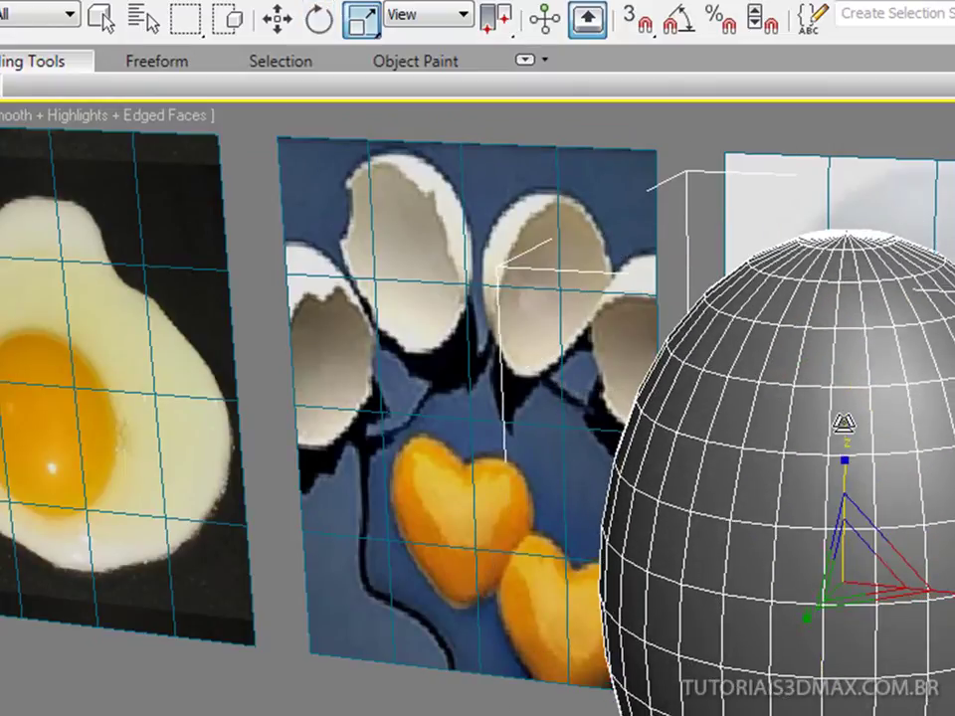
key("Delete")
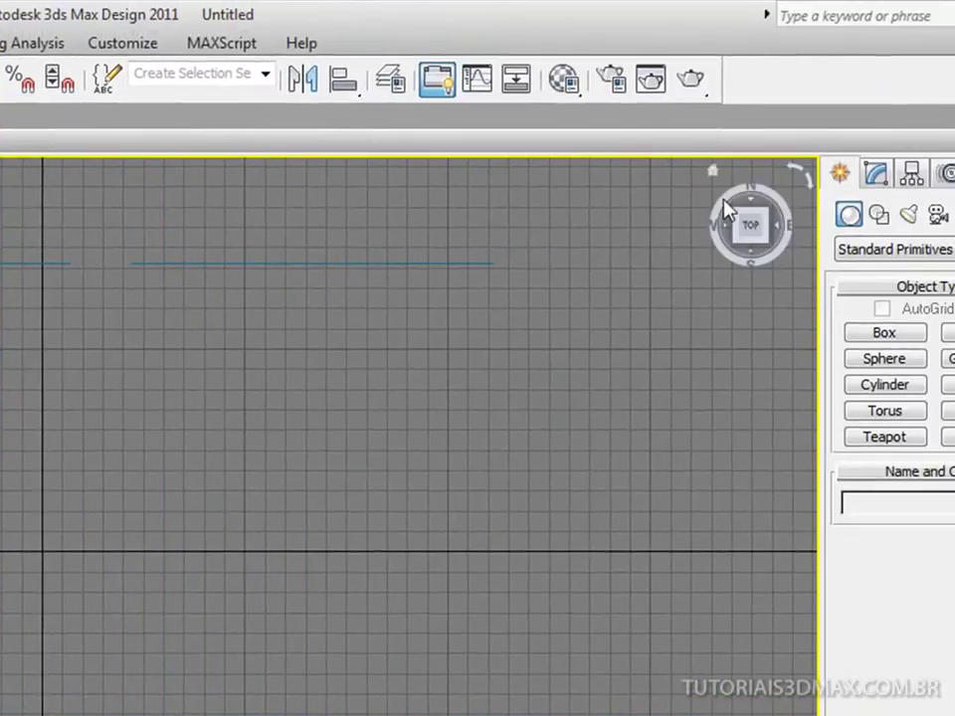
- Create a small sphere and move it up toward the egg photo plane
left_click(881, 360)
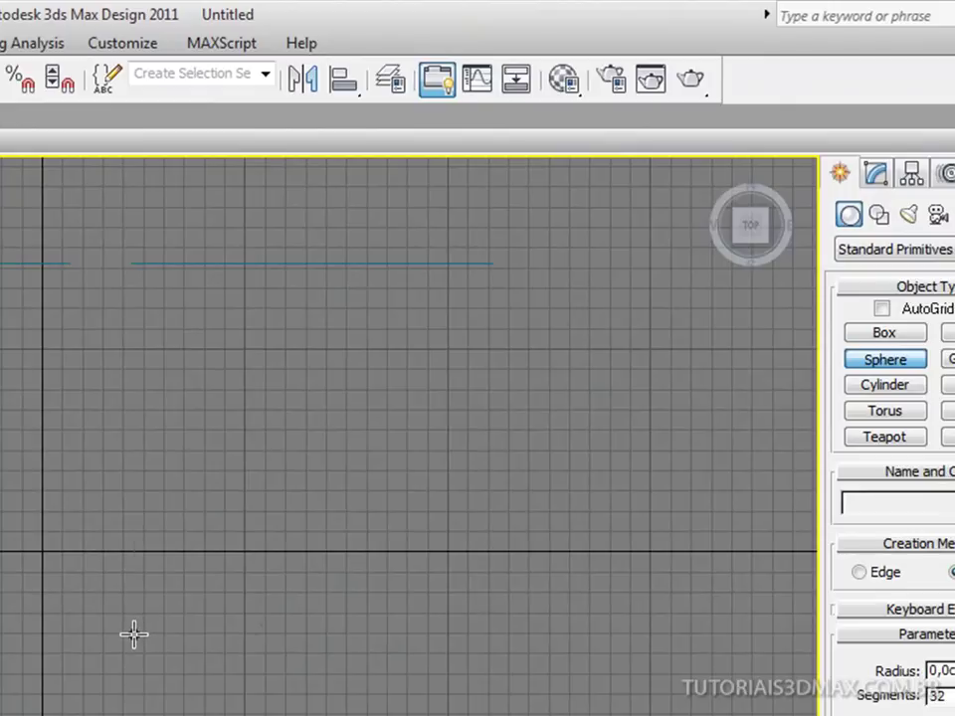
left_click_drag(134, 634, 227, 672)
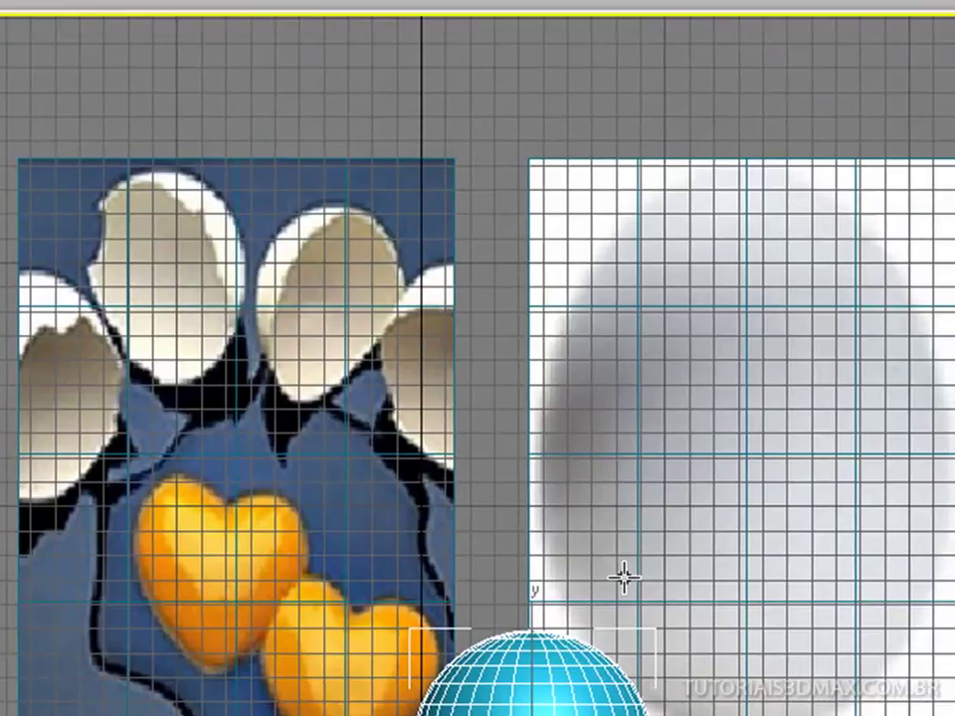
key("w")
left_click_drag(541, 635, 598, 597)
left_click_drag(574, 638, 762, 591)
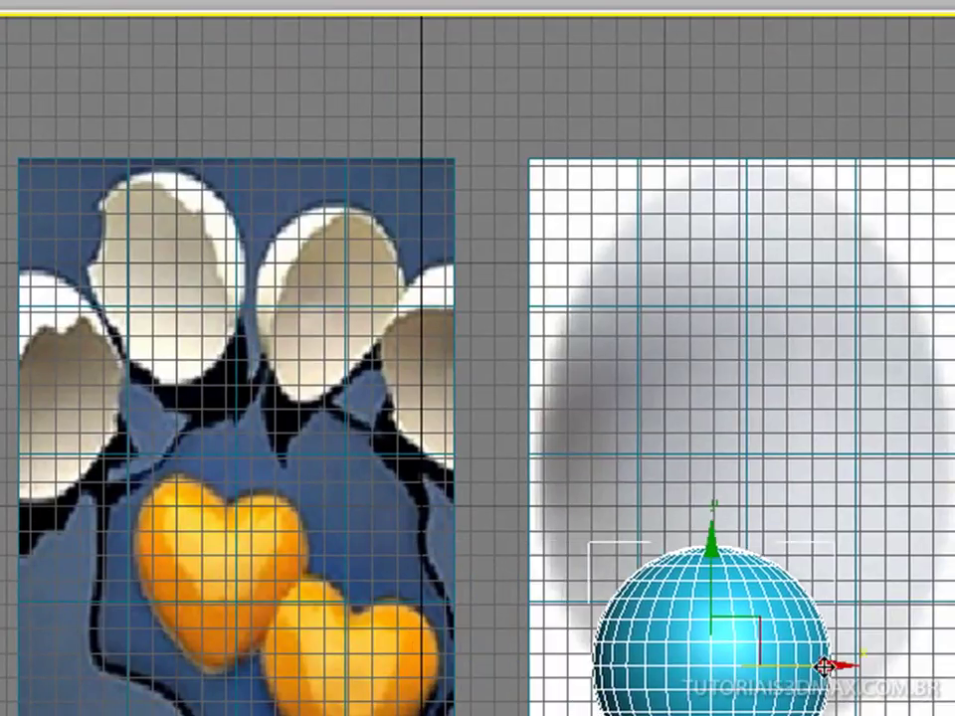
- Reselect the sphere and centre it over the lower part of the egg image
left_click(715, 511)
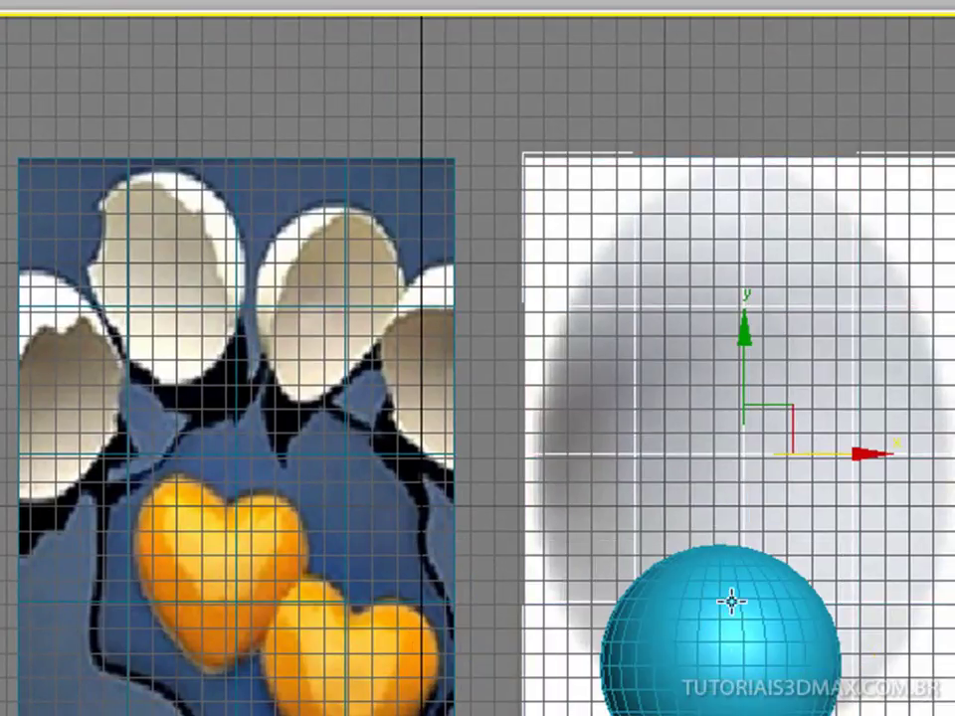
left_click(714, 682)
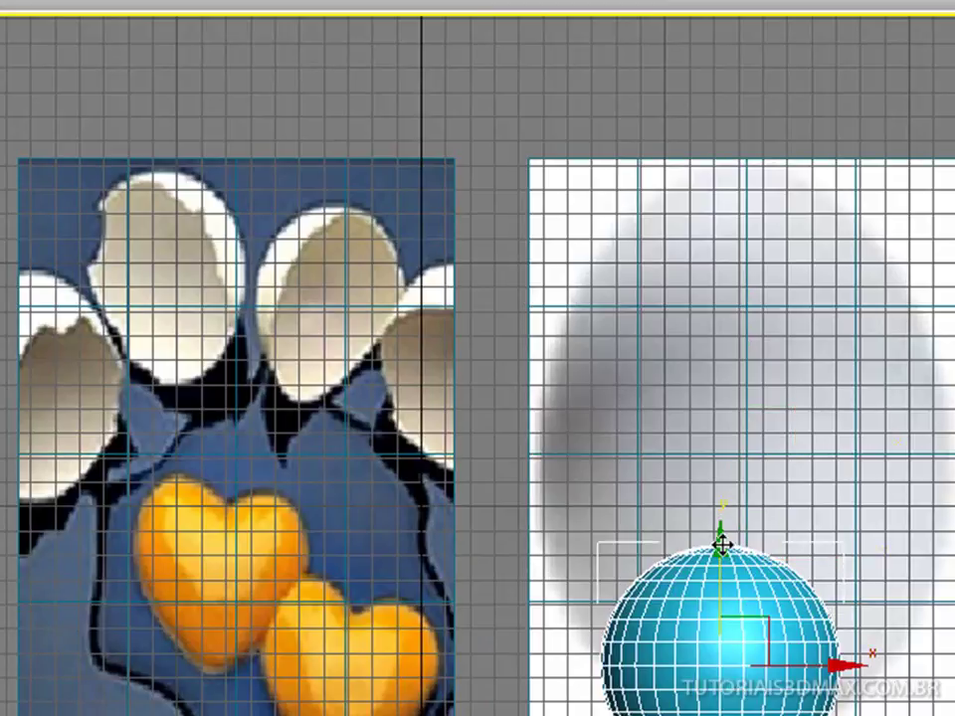
left_click_drag(721, 539, 706, 480)
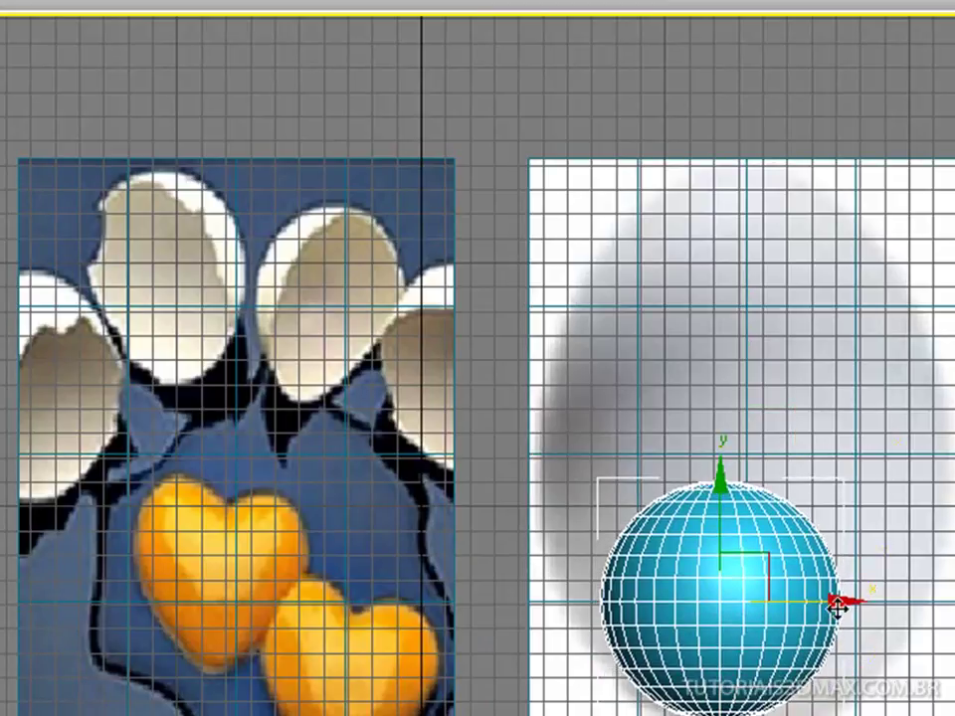
left_click_drag(838, 604, 862, 603)
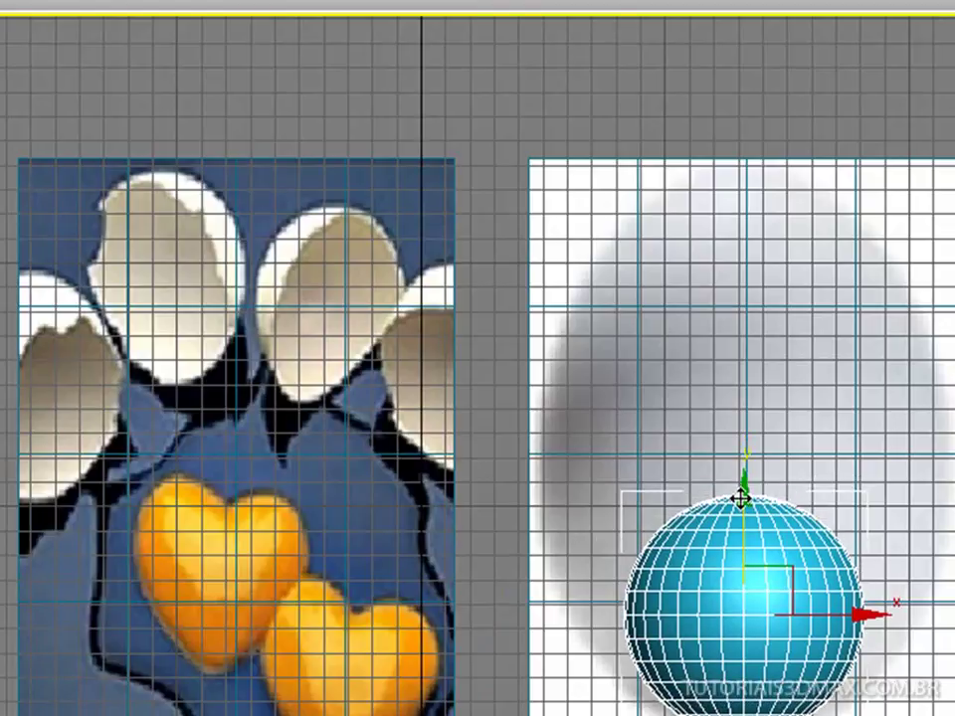
key("r")
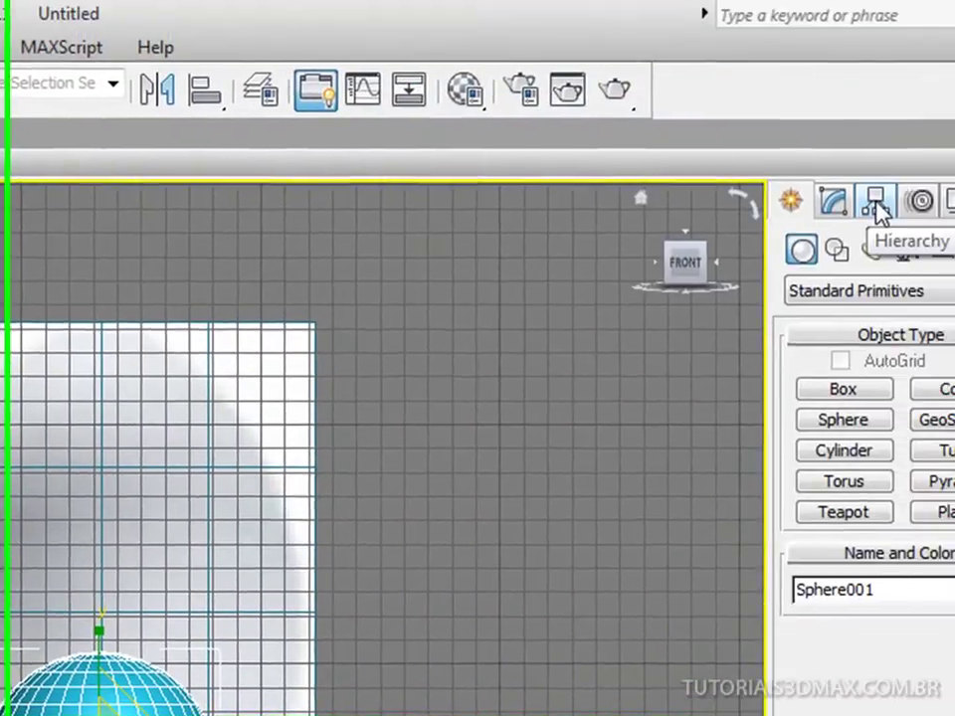
- Turn on Affect Pivot Only and stretch the sphere vertically, undoing an unwanted horizontal widening
left_click(861, 211)
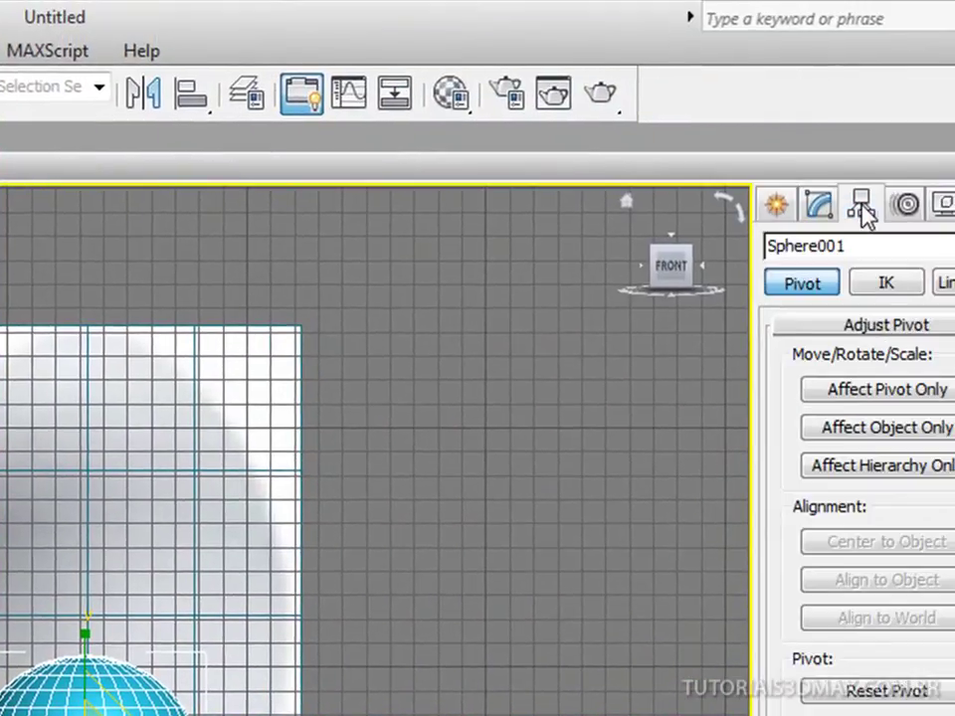
left_click(854, 396)
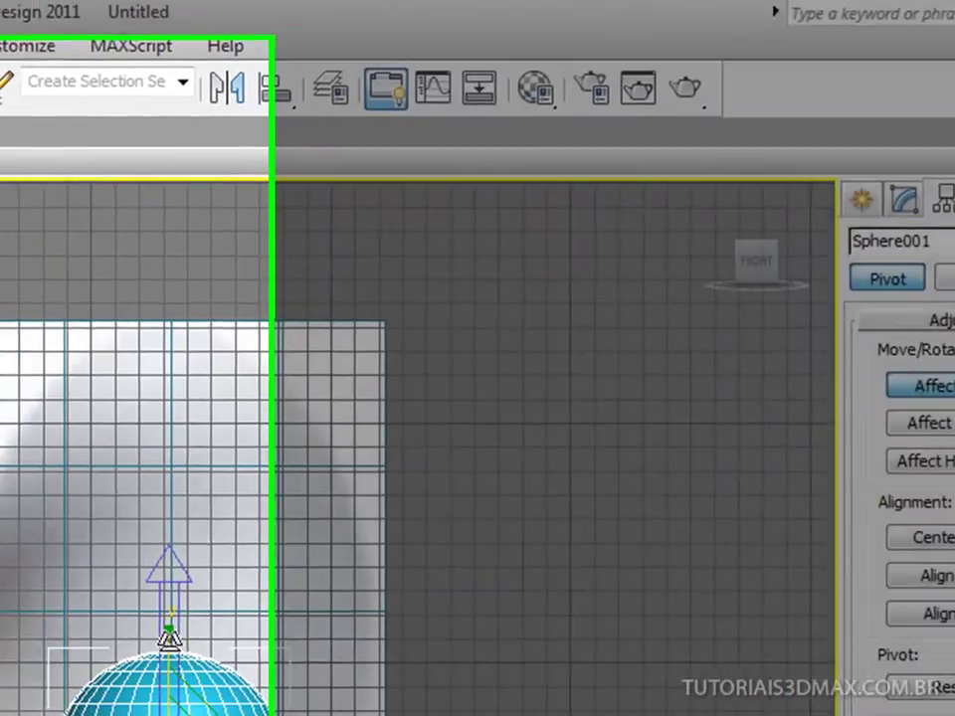
key("w")
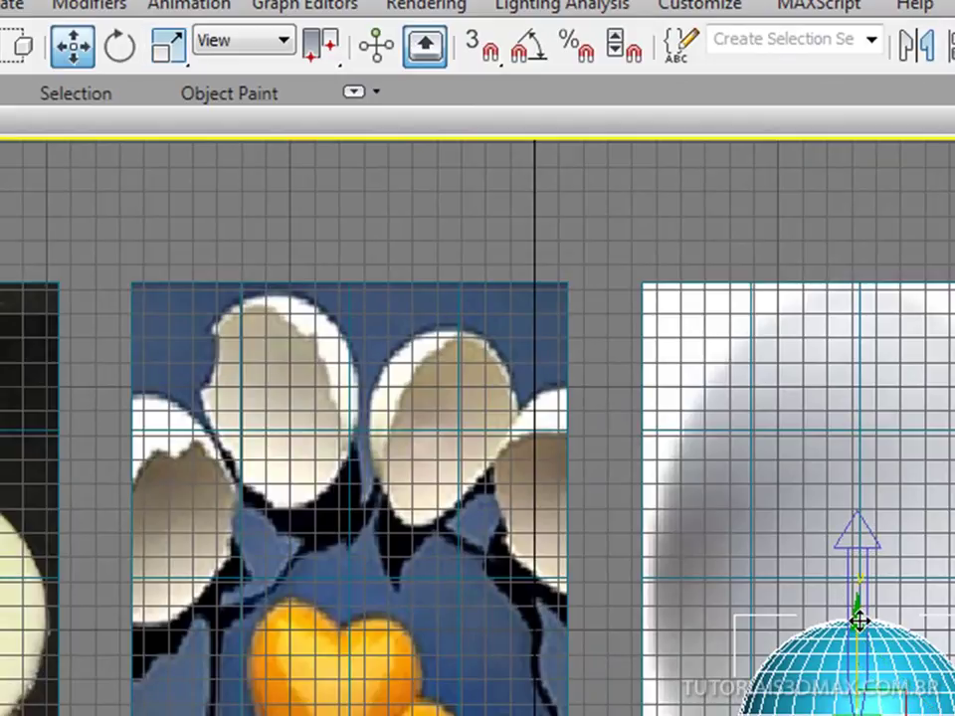
key("r")
left_click_drag(856, 594, 848, 541)
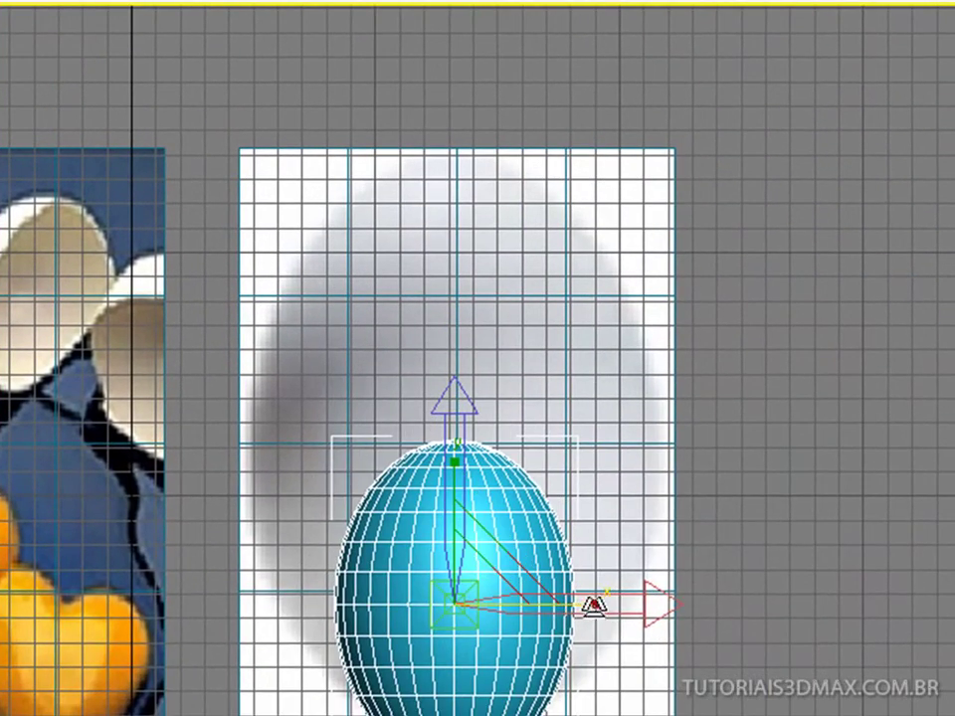
mouse_move(594, 605)
left_mouse_down()
mouse_move(920, 575)
mouse_move(908, 577)
left_mouse_up()
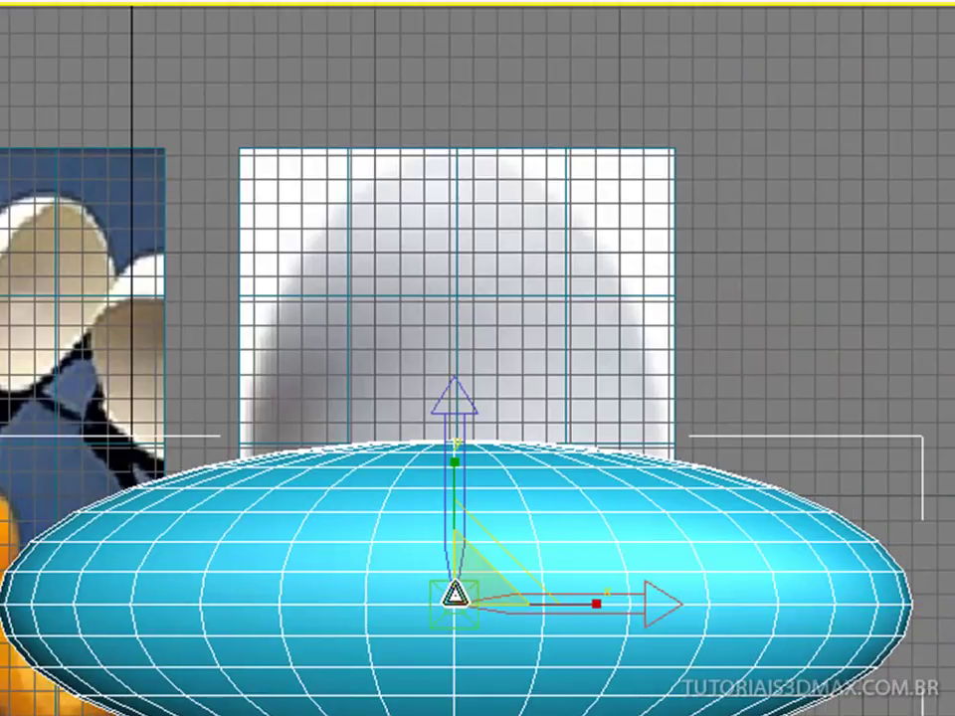
key("ctrl+z")
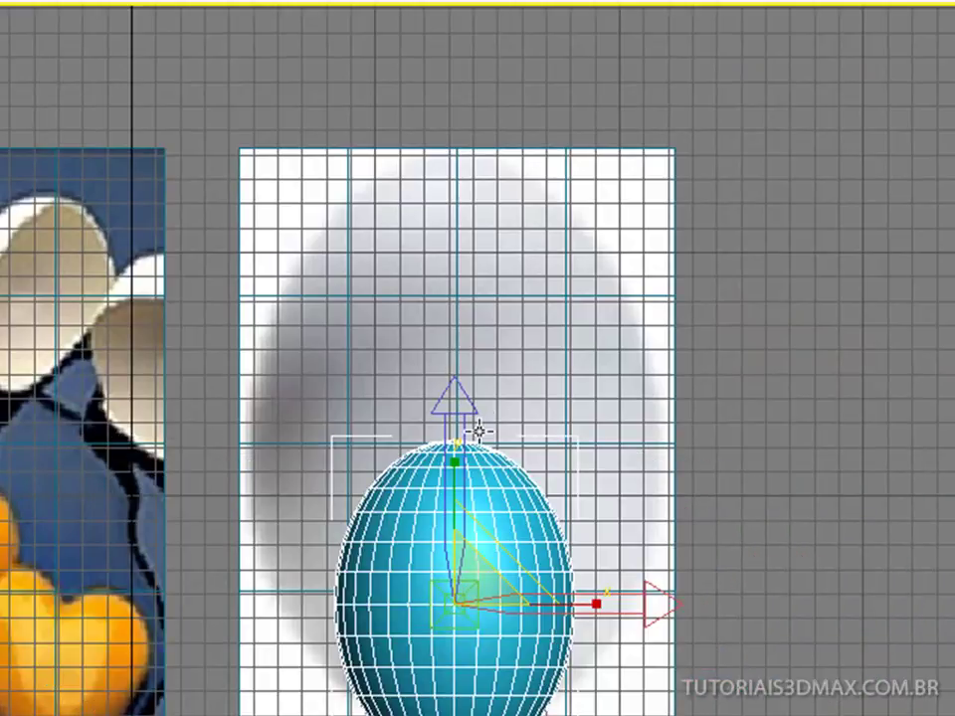
- Move the pivot to the egg's base and right edge, then stretch it upward and narrow it
left_click_drag(452, 499, 449, 654)
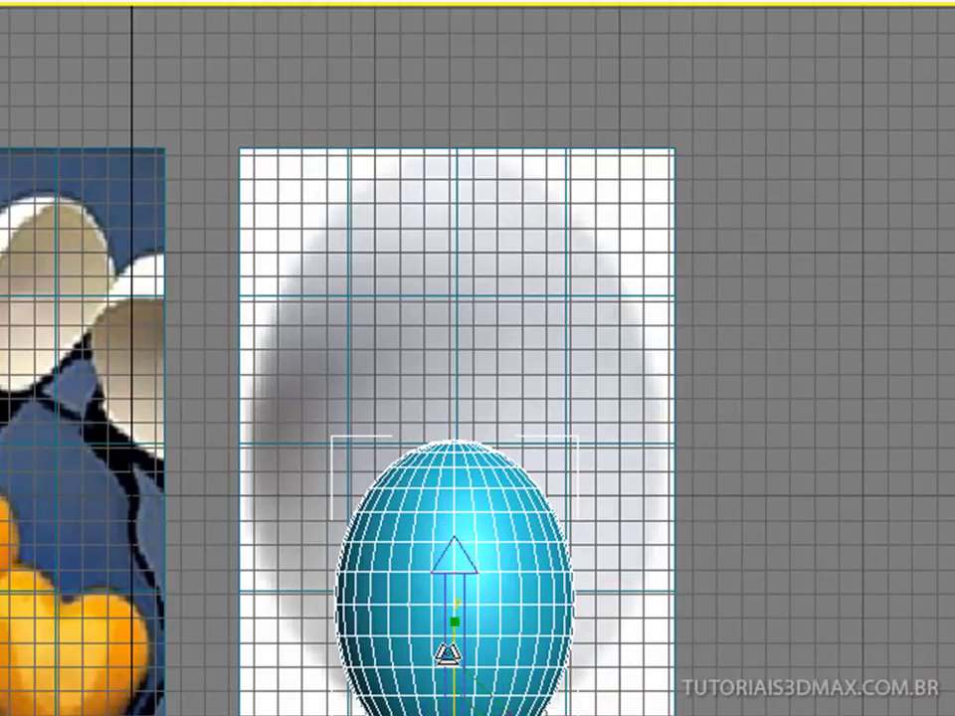
mouse_move(452, 616)
left_mouse_down()
mouse_move(452, 463)
mouse_move(453, 633)
left_mouse_up()
mouse_move(462, 702)
left_mouse_down()
mouse_move(511, 677)
mouse_move(625, 572)
left_mouse_up()
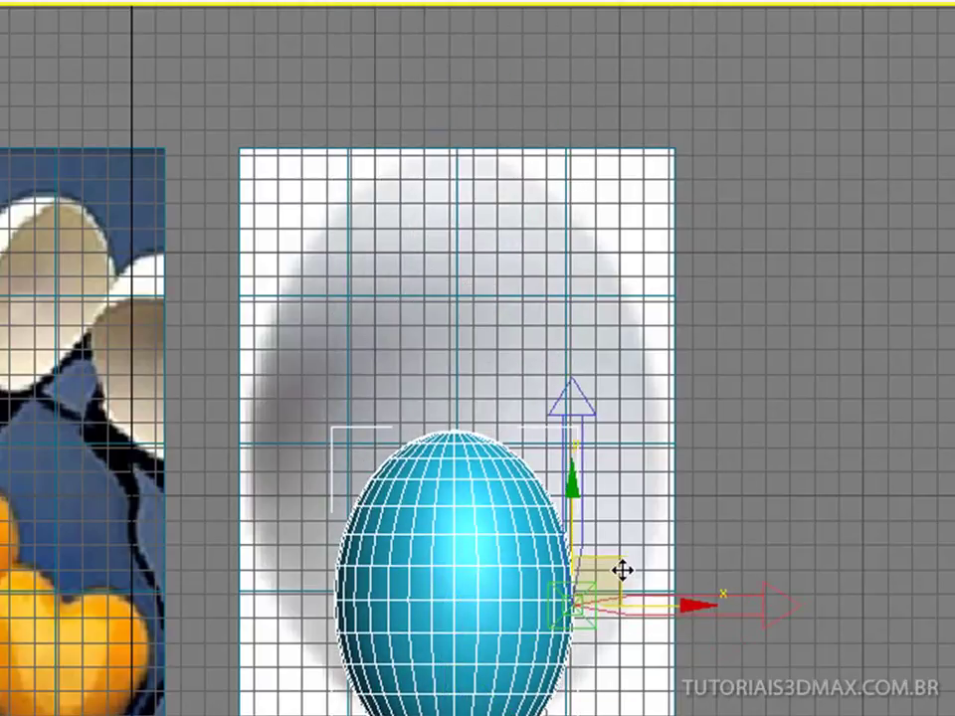
key("r")
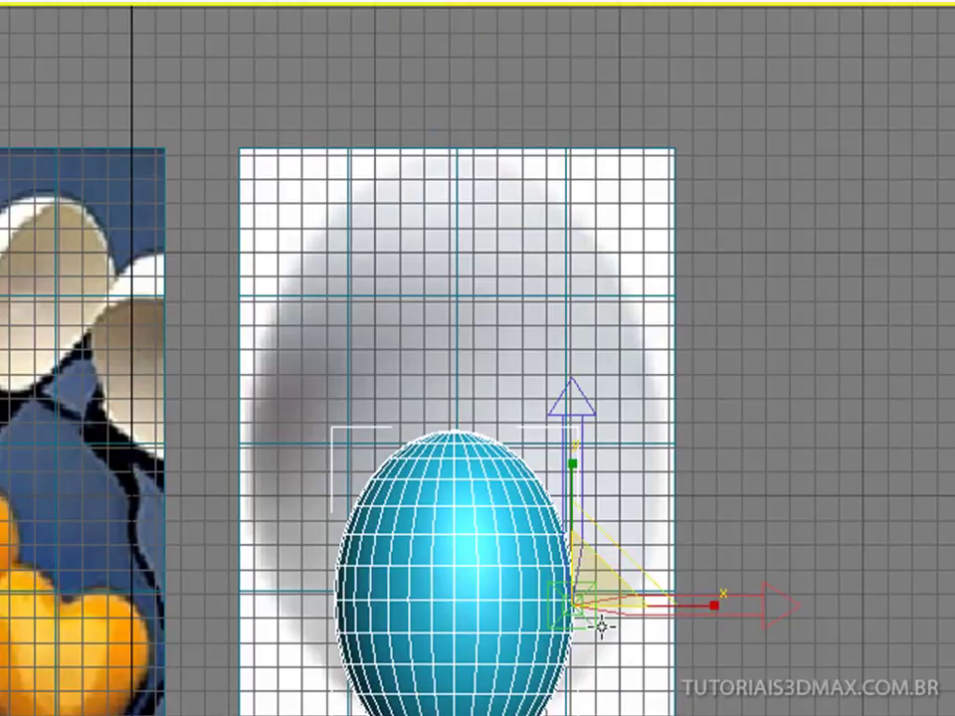
mouse_move(705, 612)
left_mouse_down()
mouse_move(863, 586)
mouse_move(950, 597)
mouse_move(668, 543)
mouse_move(787, 539)
mouse_move(950, 557)
mouse_move(649, 544)
mouse_move(533, 518)
mouse_move(271, 654)
left_mouse_up()
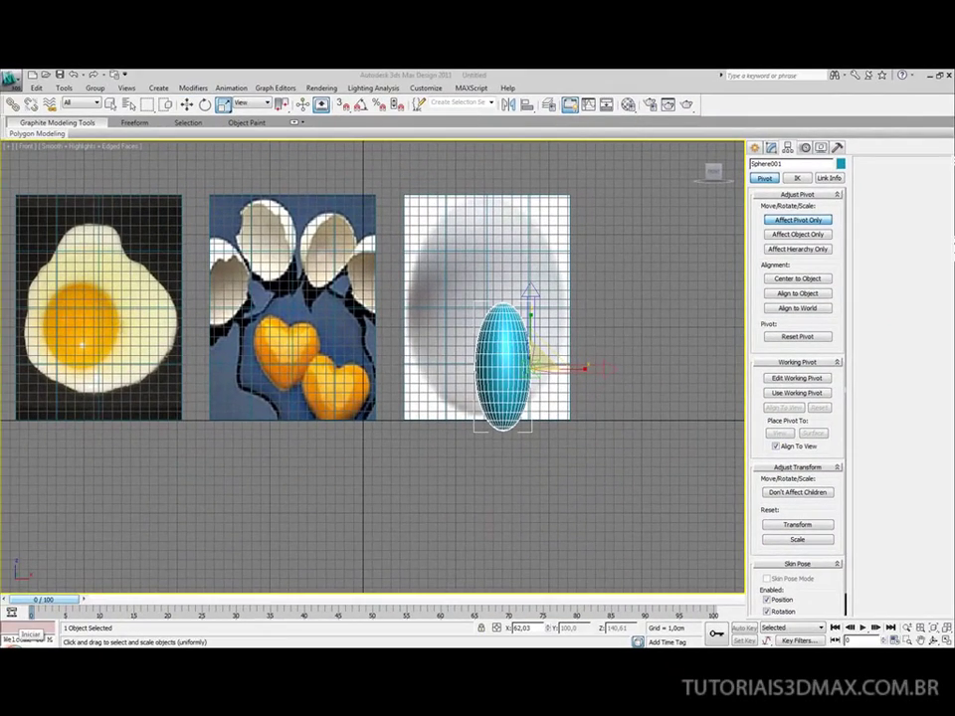
- Move the pivot to the egg's bottom, turn off Affect Pivot Only, and place the egg at the photo's bottom centre
key("alt+Tab")
key("w")
left_click_drag(544, 354, 516, 419)
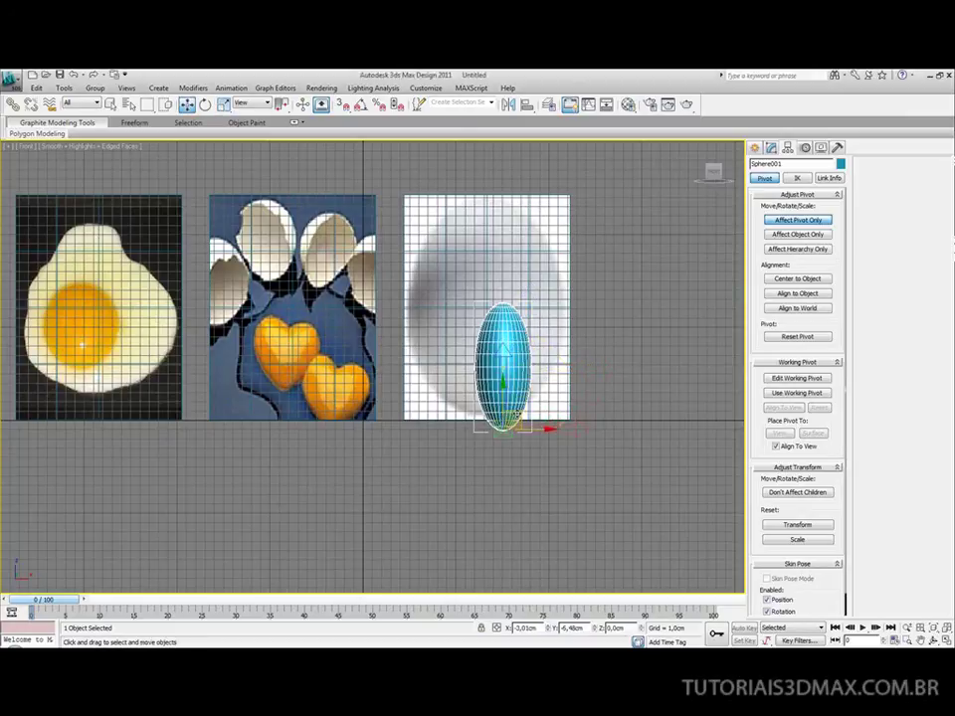
left_click(799, 221)
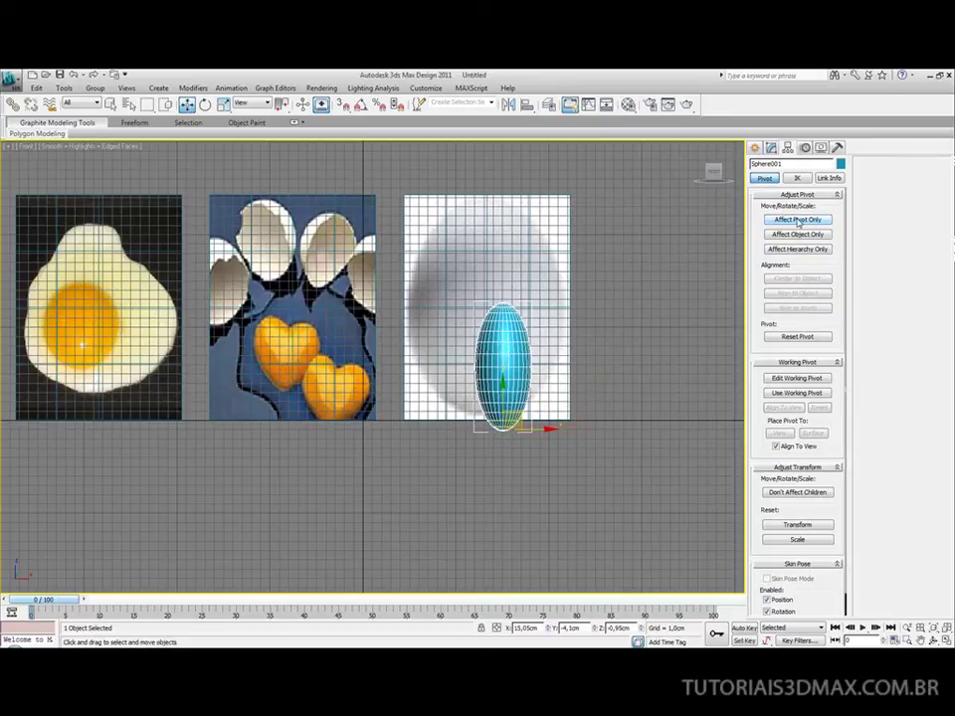
left_click_drag(519, 416, 502, 400)
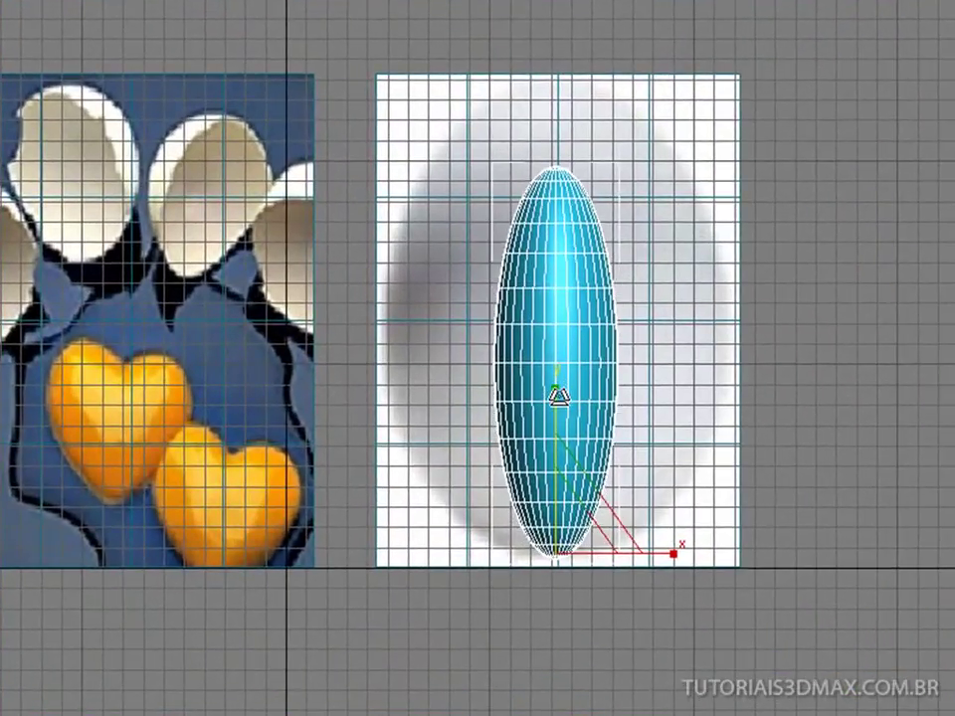
- Scale the egg up to the photo's top and widen it to match the outline
left_click_drag(560, 396, 564, 359)
left_click_drag(563, 371, 563, 368)
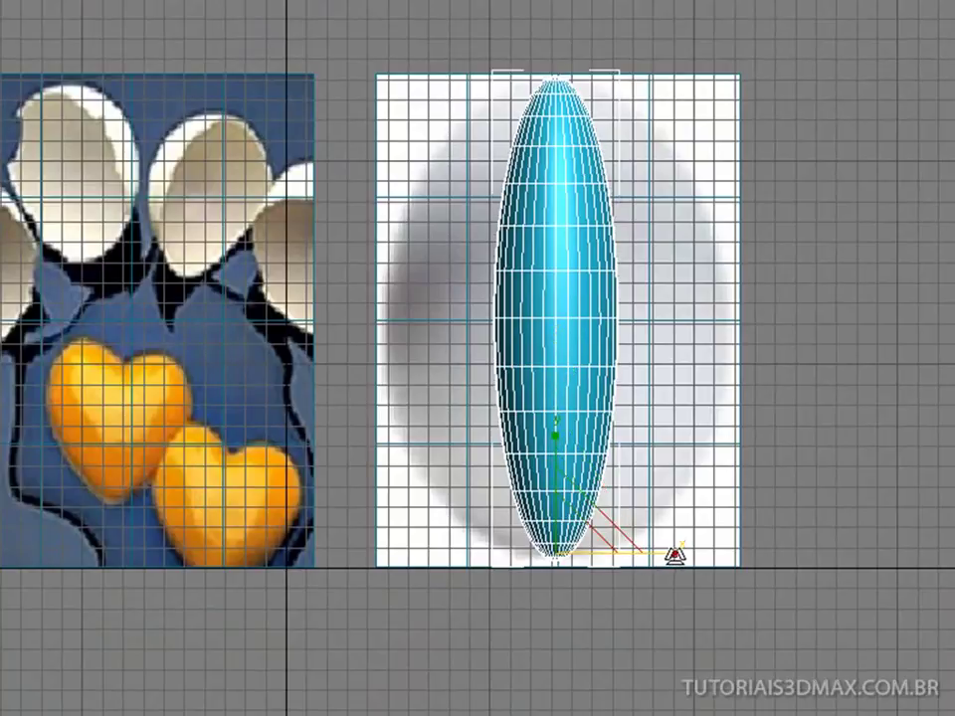
left_click_drag(676, 554, 834, 523)
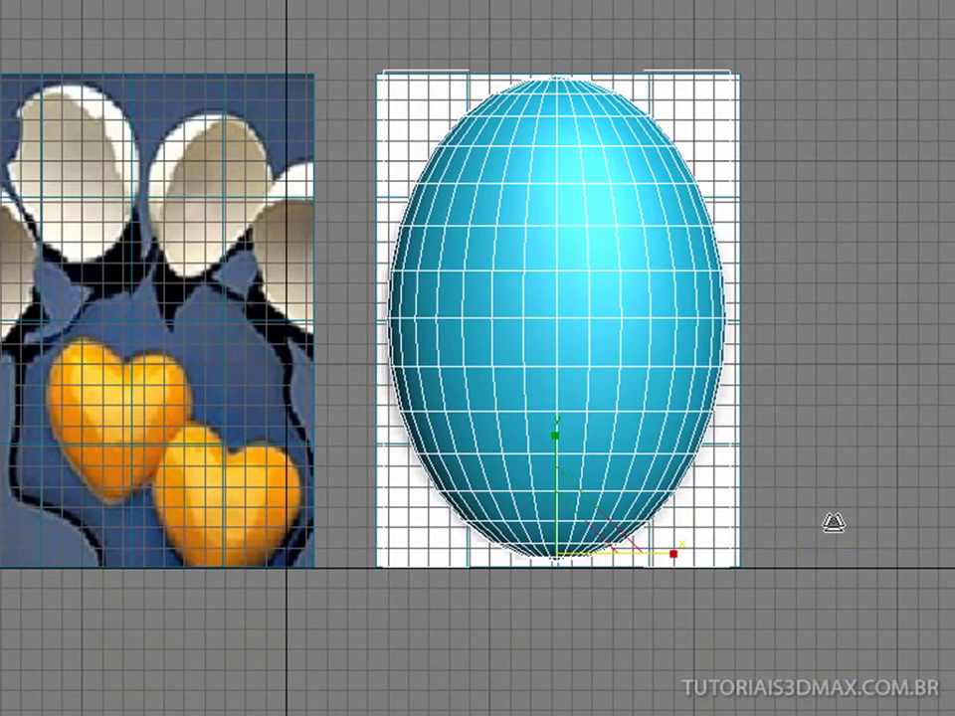
- Switch to the Perspective view and reframe it around the egg
key("p")
mouse_move(648, 508)
middle_mouse_down()
mouse_move(532, 577)
mouse_move(318, 637)
middle_mouse_up()
scroll(533, 572, "down", 3)
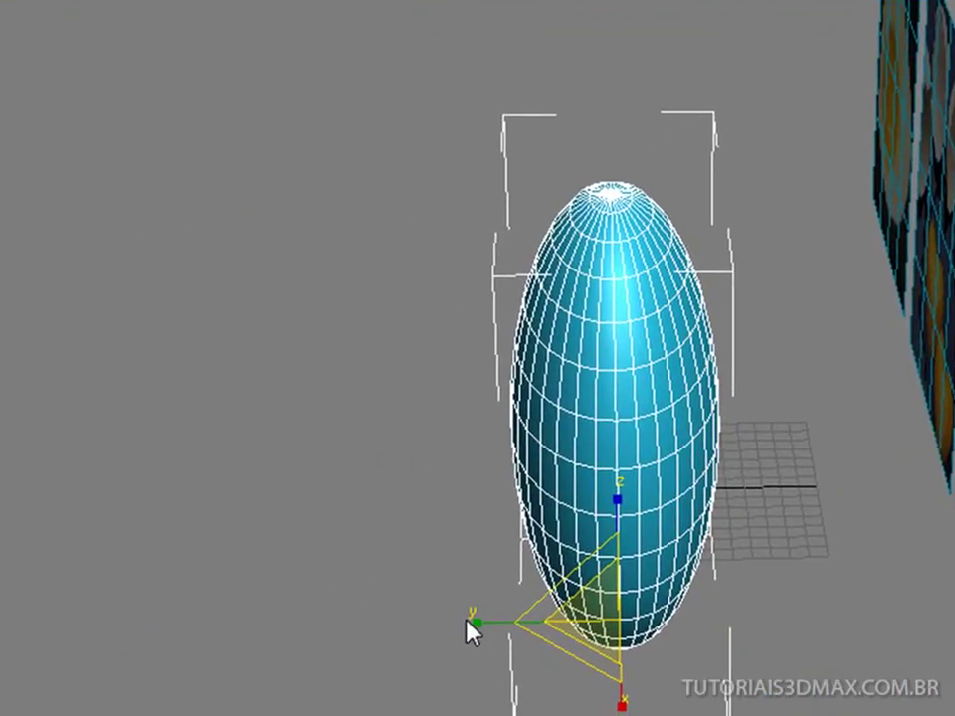
- Scale the egg front to back to round its depth, then orbit and pan to inspect it
mouse_move(472, 621)
left_mouse_down()
mouse_move(387, 619)
mouse_move(395, 619)
left_mouse_up()
mouse_move(420, 629)
middle_mouse_down("alt")
mouse_move(806, 397)
mouse_move(839, 420)
mouse_move(714, 565)
mouse_move(671, 554)
mouse_move(738, 567)
mouse_move(699, 576)
mouse_move(680, 567)
middle_mouse_up("alt")
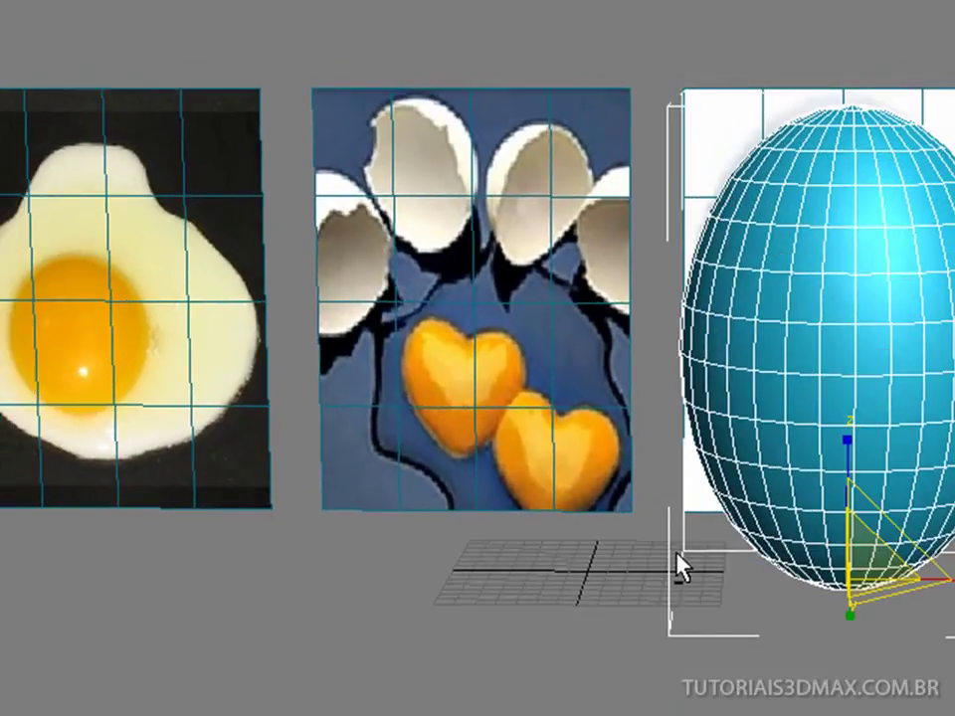
middle_click_drag(593, 477, 906, 508)
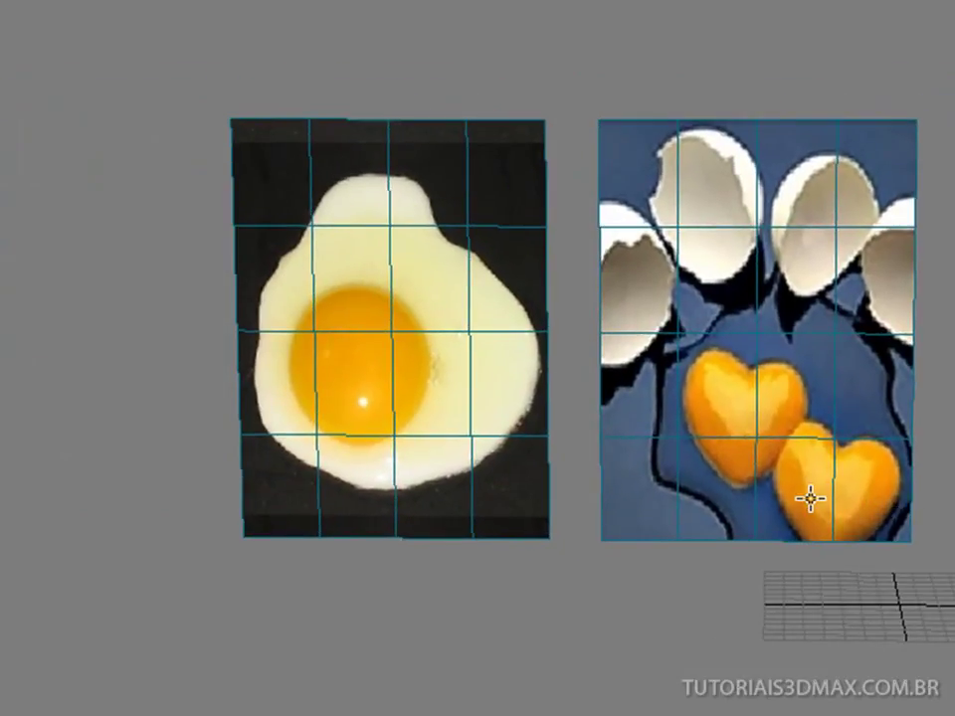
mouse_move(806, 500)
middle_mouse_down()
mouse_move(720, 525)
mouse_move(610, 590)
middle_mouse_up()
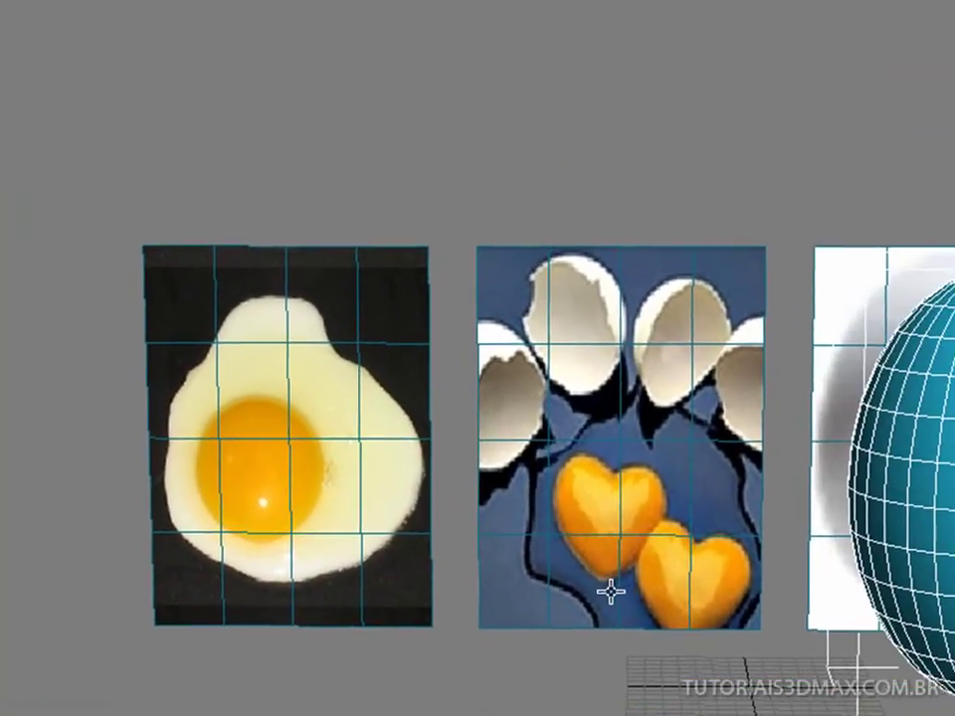
mouse_move(806, 463)
middle_mouse_down()
mouse_move(793, 437)
mouse_move(682, 439)
middle_mouse_up()
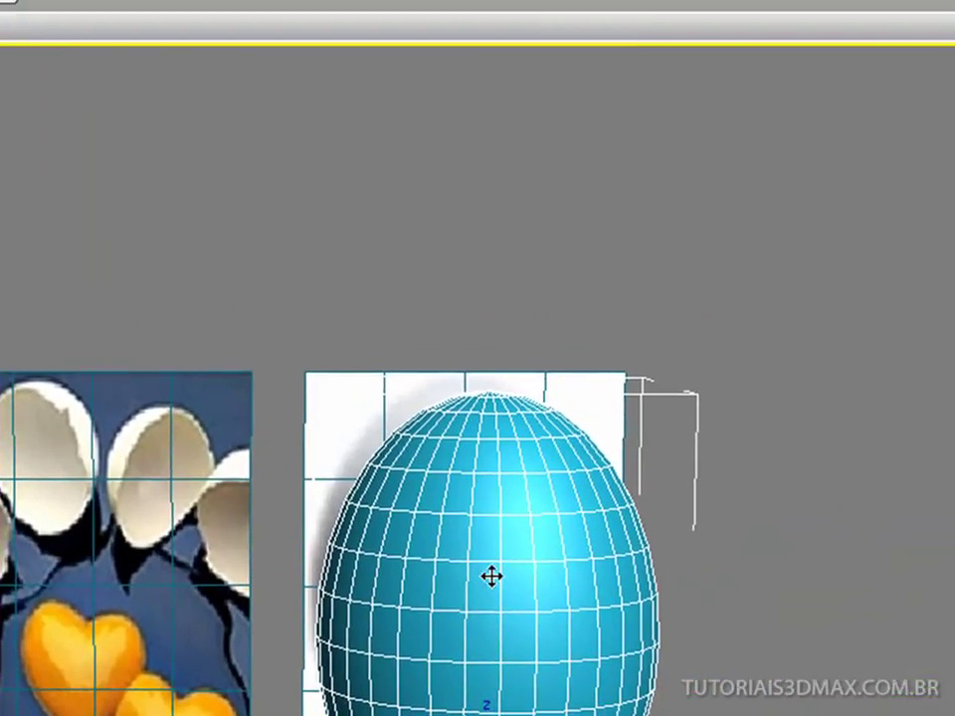
- Deselect the egg and orbit and zoom in on the egg and photo planes
left_click(674, 528)
mouse_move(427, 623)
middle_mouse_down("alt")
mouse_move(319, 602)
mouse_move(578, 580)
mouse_move(516, 551)
middle_mouse_up("alt")
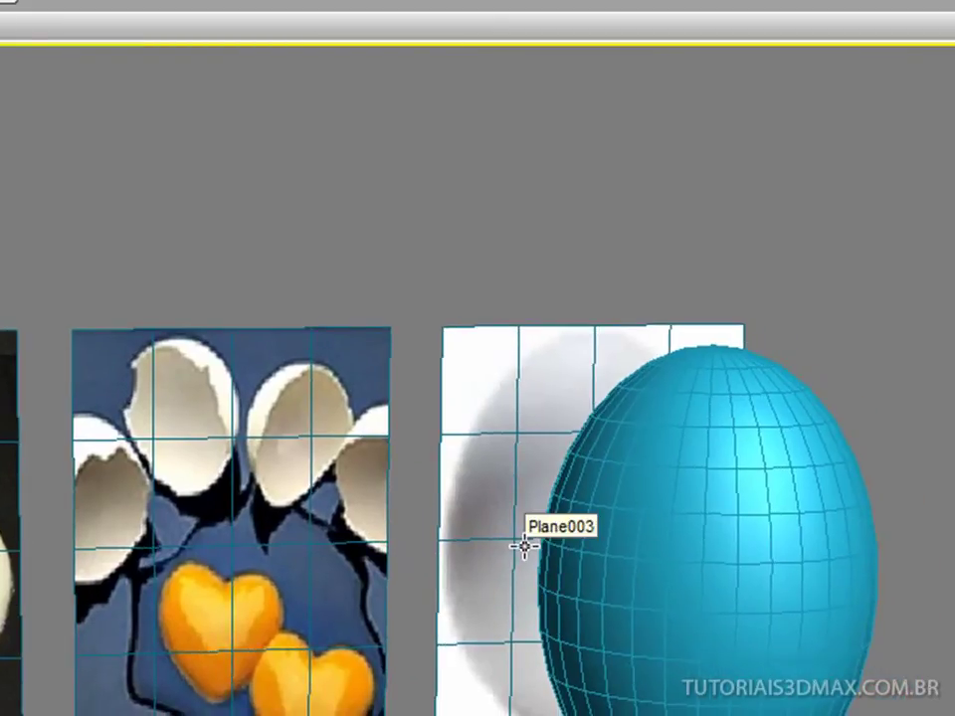
mouse_move(440, 561)
middle_mouse_down("alt")
mouse_move(467, 576)
mouse_move(428, 546)
mouse_move(473, 582)
mouse_move(401, 593)
mouse_move(488, 571)
mouse_move(482, 508)
mouse_move(453, 508)
middle_mouse_up("alt")
mouse_move(332, 572)
middle_mouse_down("ctrl+alt")
mouse_move(294, 557)
mouse_move(297, 547)
middle_mouse_up("ctrl+alt")
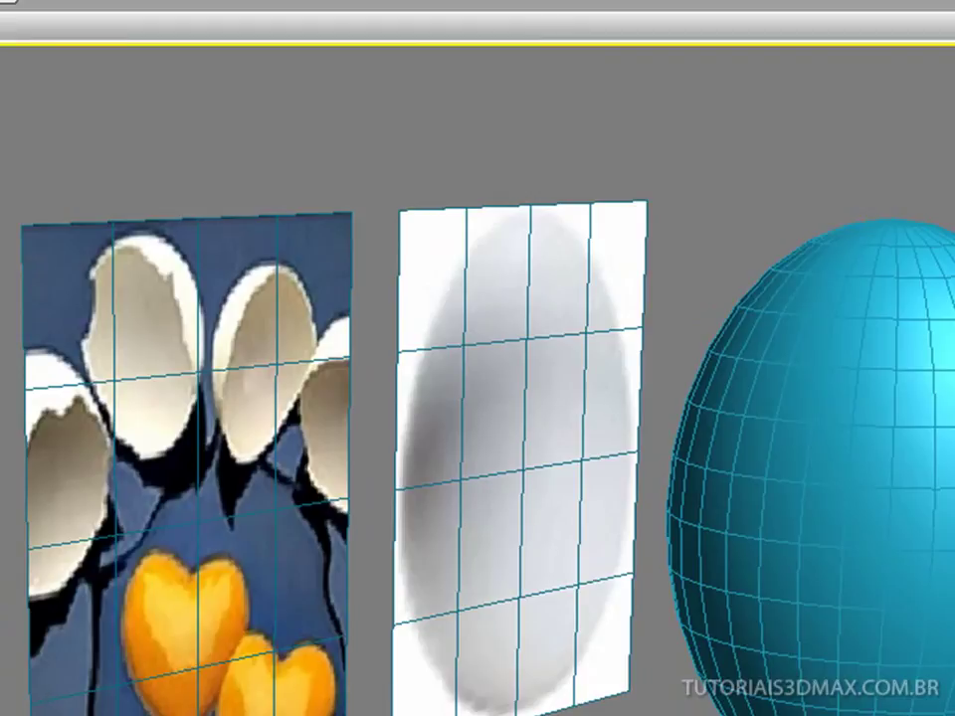